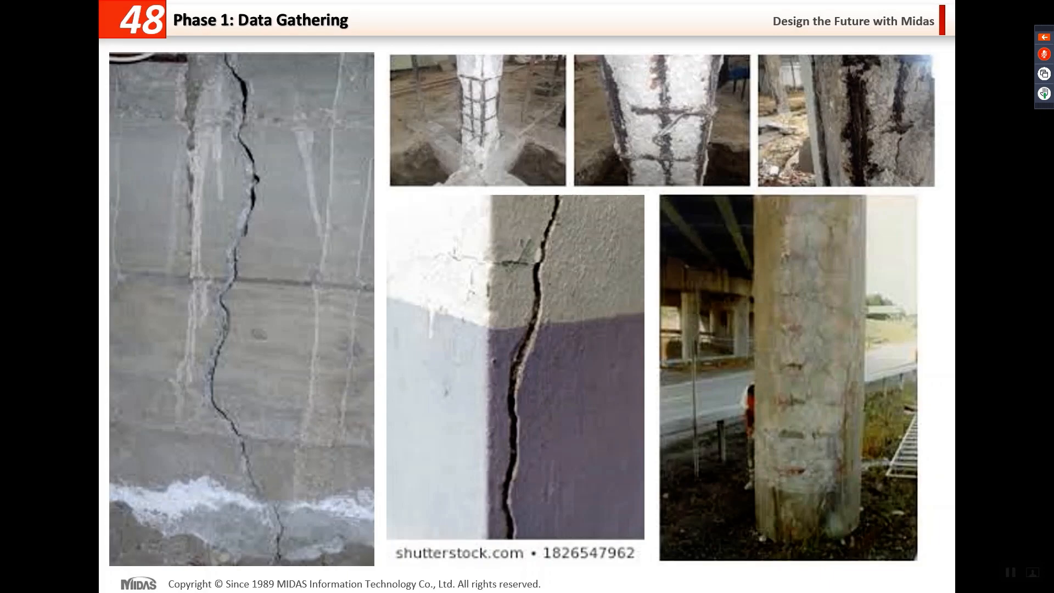
Step: Advance to the agenda slide, end the slide show, minimize the presentation and switch to the building model in midas Gen
{"action": "key", "text": "Right"}
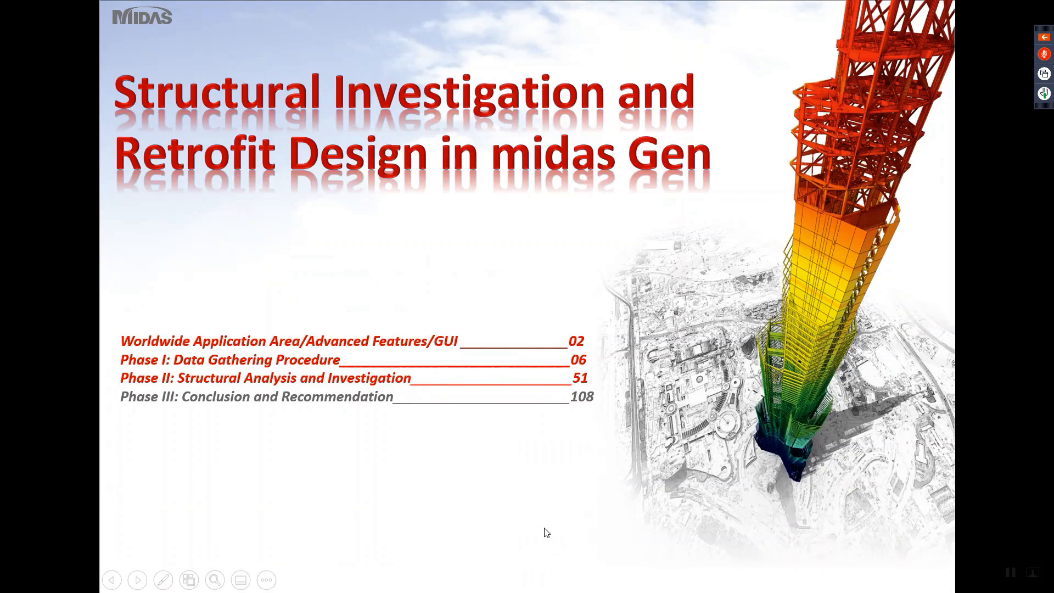
{"action": "key", "text": "Escape"}
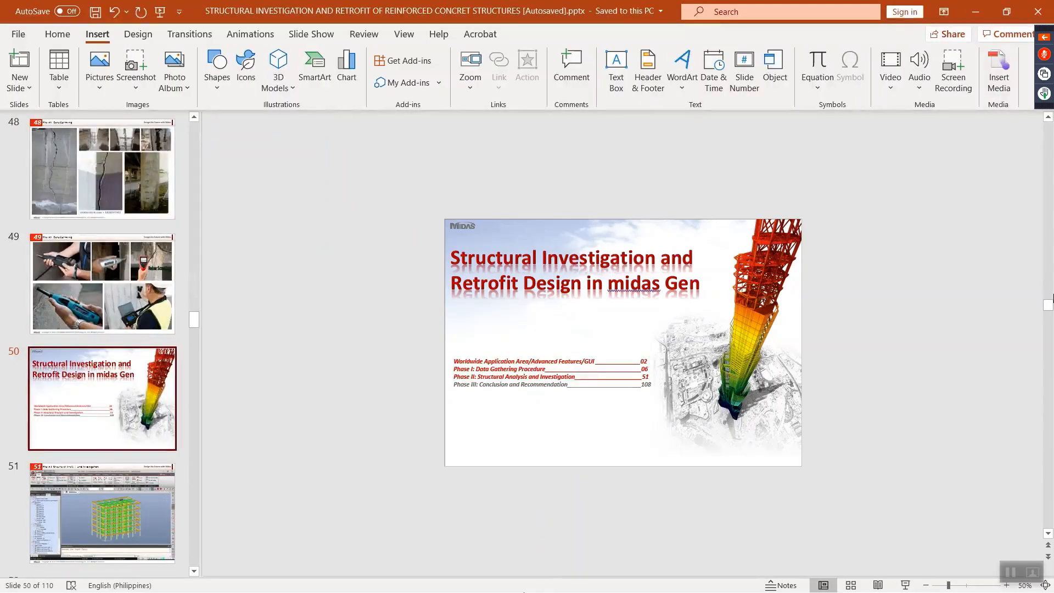
{"action": "left_click", "coordinate": [963, 13]}
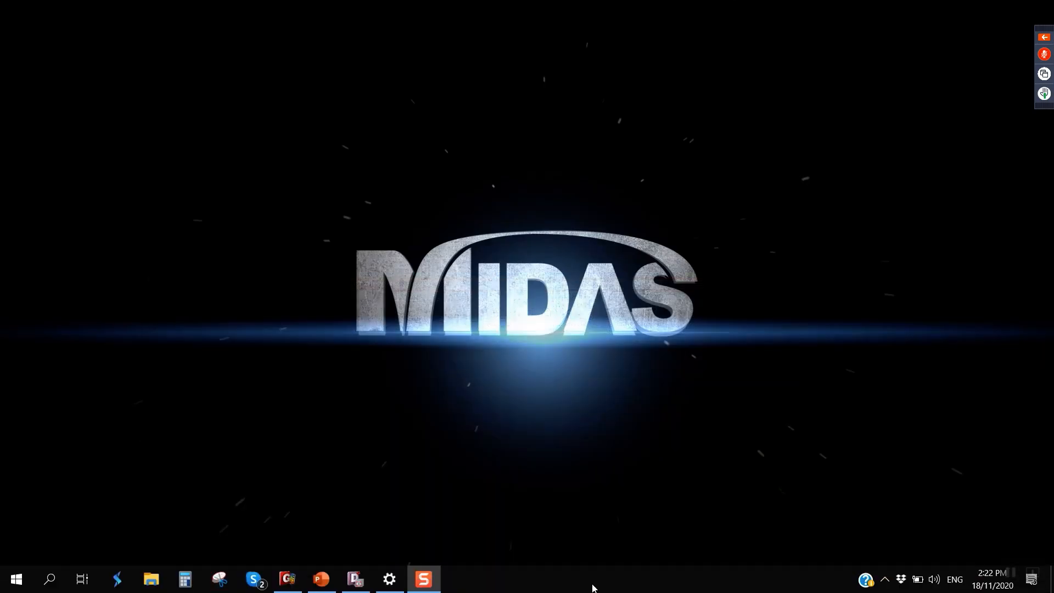
{"action": "left_click", "coordinate": [287, 577]}
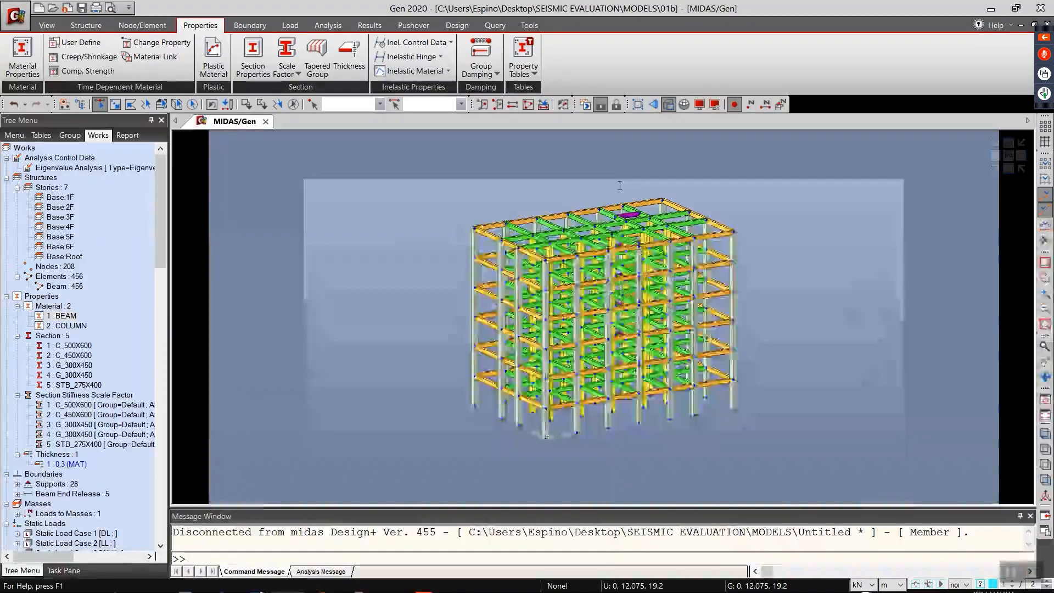
Step: Examine the whole building model, showing its story labels briefly and hiding them again
{"action": "scroll", "coordinate": [358, 332], "scroll_direction": "down", "scroll_amount": 3}
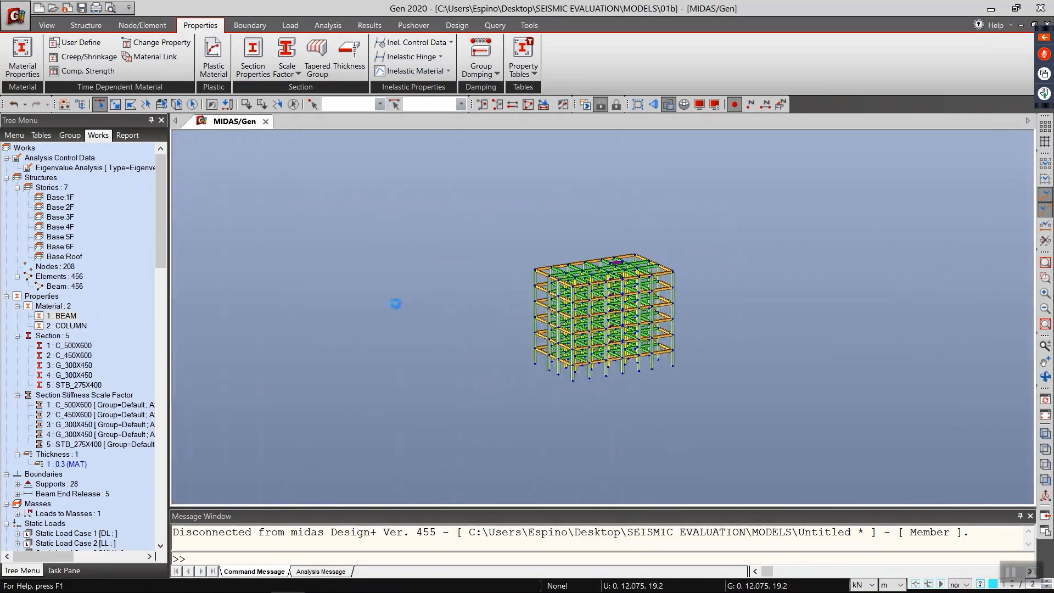
{"action": "scroll", "coordinate": [770, 228], "scroll_direction": "up", "scroll_amount": 4}
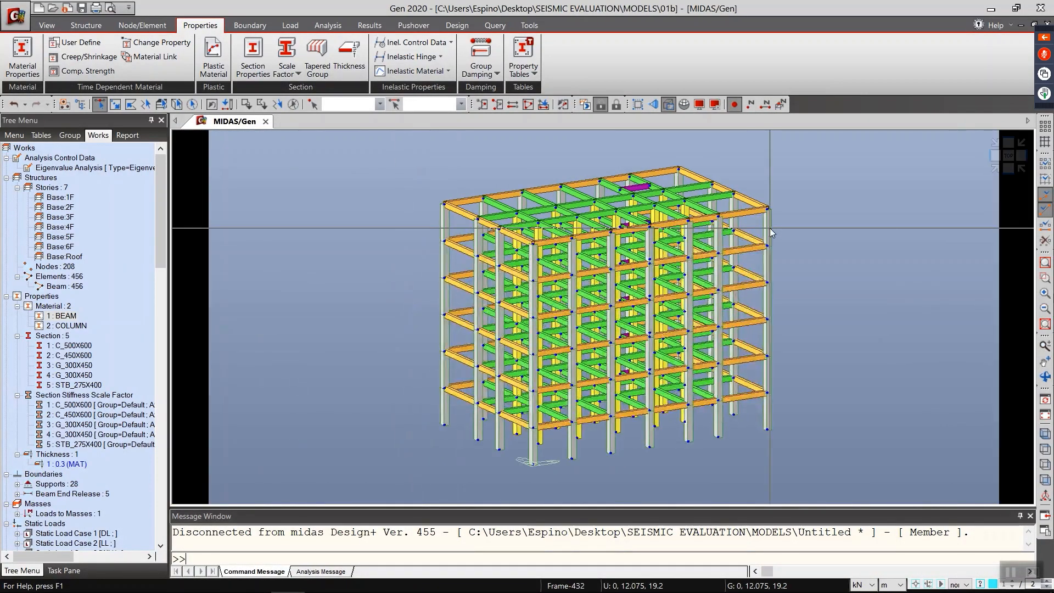
{"action": "scroll", "coordinate": [770, 228], "scroll_direction": "up", "scroll_amount": 1}
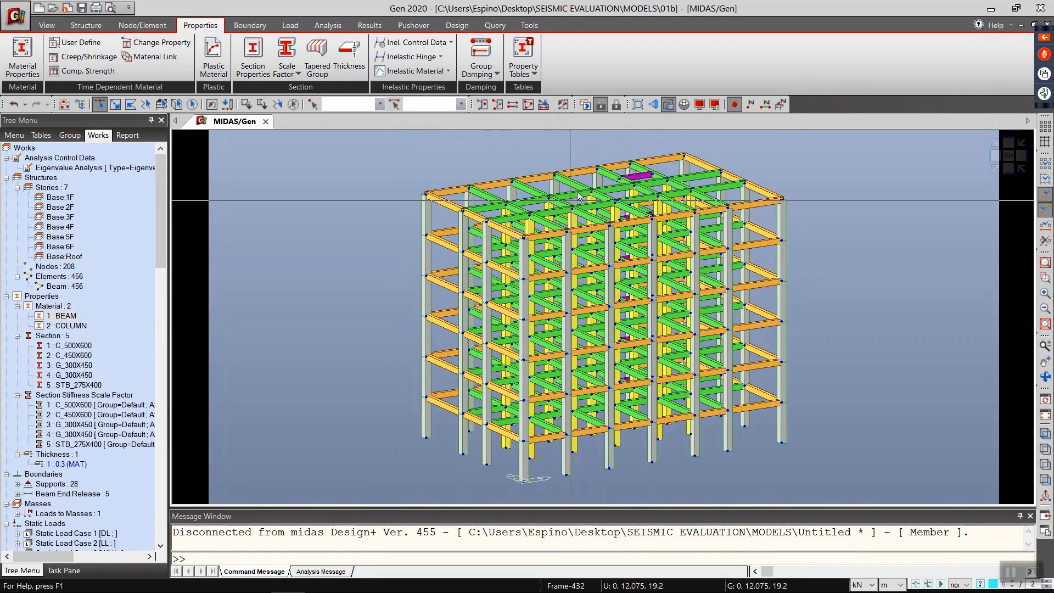
{"action": "left_click", "coordinate": [781, 105]}
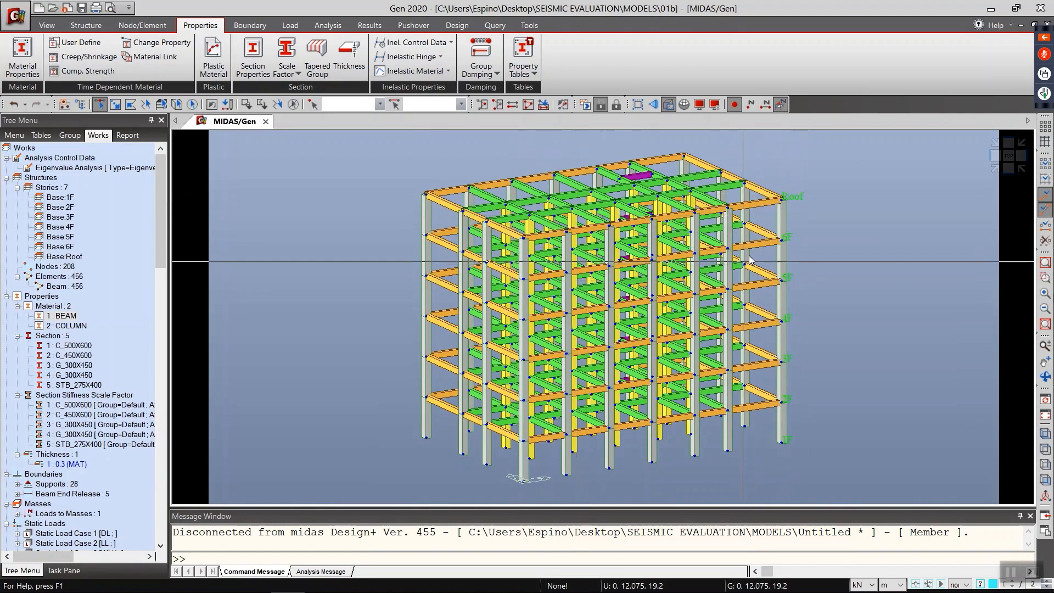
{"action": "left_click", "coordinate": [780, 104]}
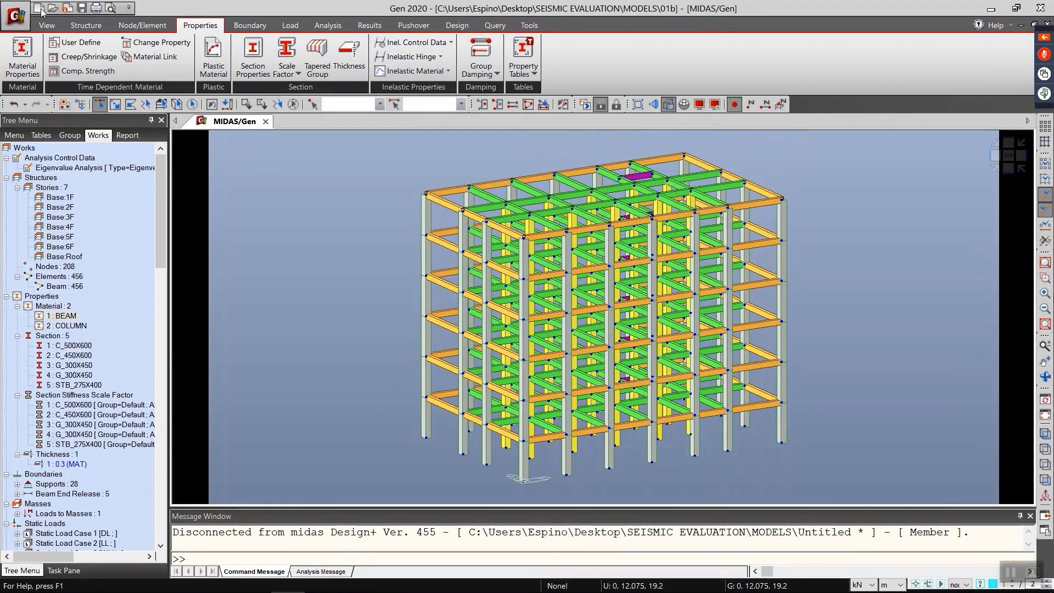
Step: Review the structure type and mass control parameters of the model without changing them
{"action": "left_click", "coordinate": [85, 25]}
{"action": "left_click", "coordinate": [21, 55]}
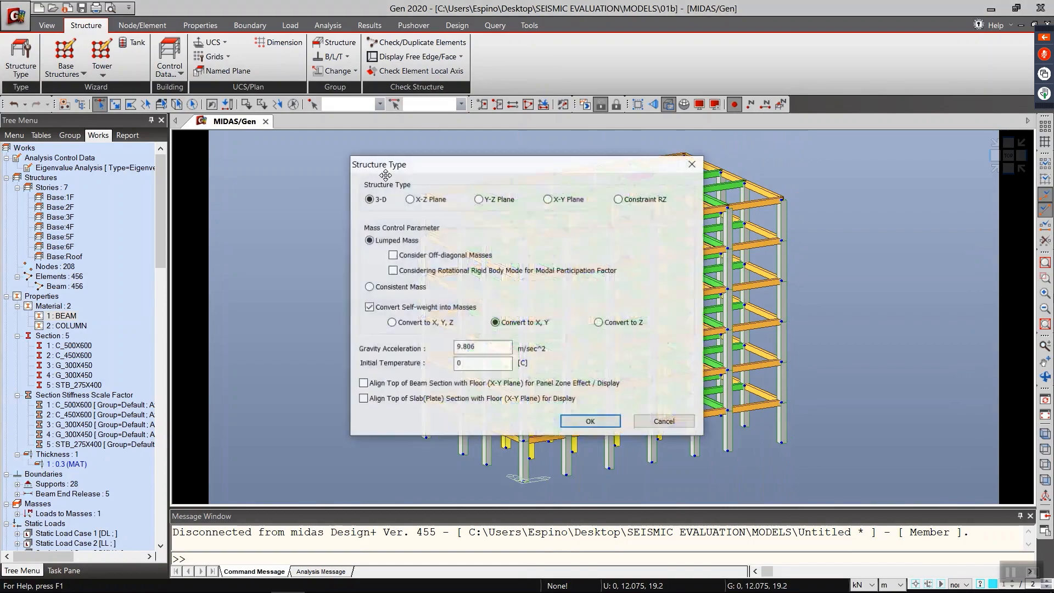
{"action": "left_click_drag", "start_coordinate": [385, 175], "coordinate": [130, 148]}
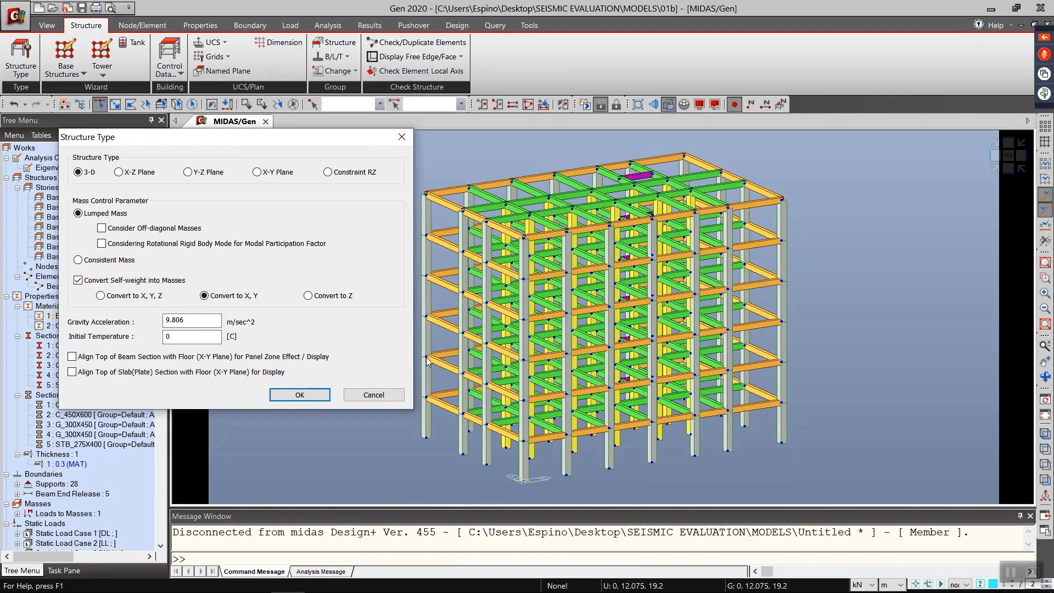
{"action": "left_click", "coordinate": [382, 396]}
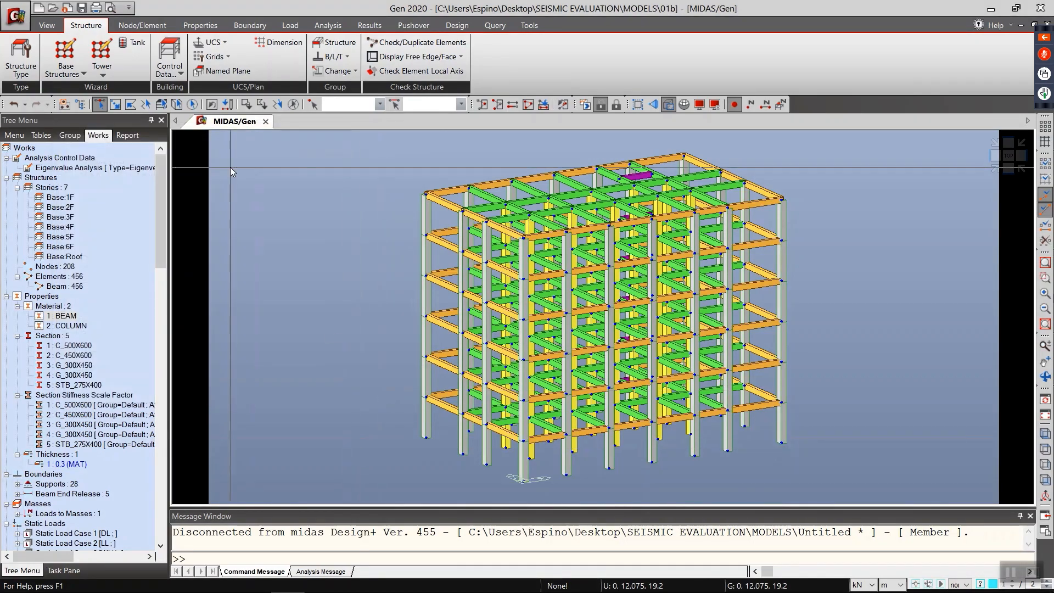
Step: Inspect the material data of the BEAM and COLUMN concrete materials and leave both without changes
{"action": "left_click", "coordinate": [200, 25]}
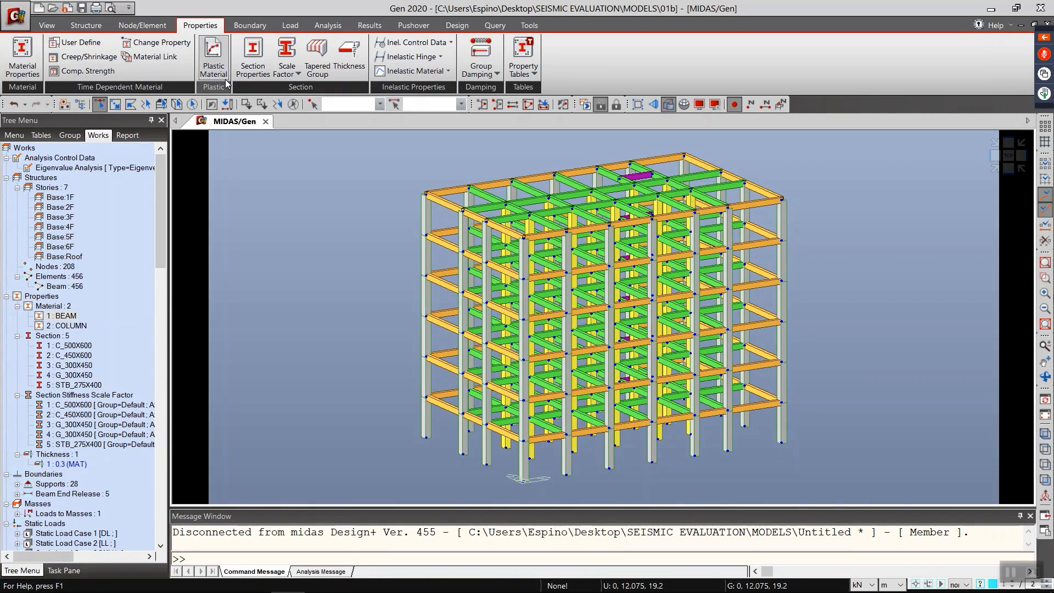
{"action": "left_click", "coordinate": [22, 55]}
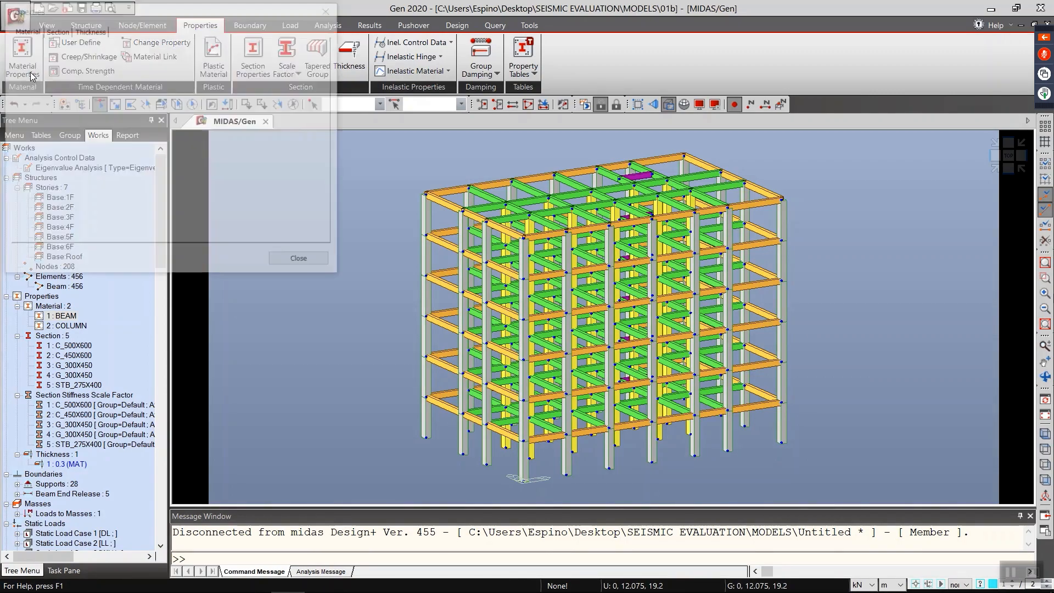
{"action": "double_click", "coordinate": [212, 218]}
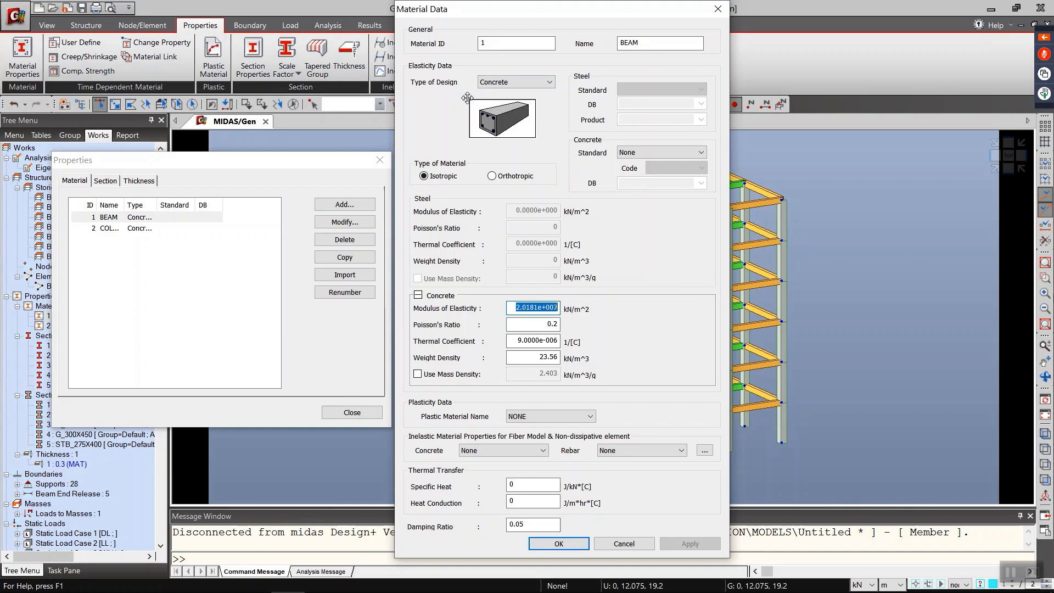
{"action": "left_click", "coordinate": [615, 541]}
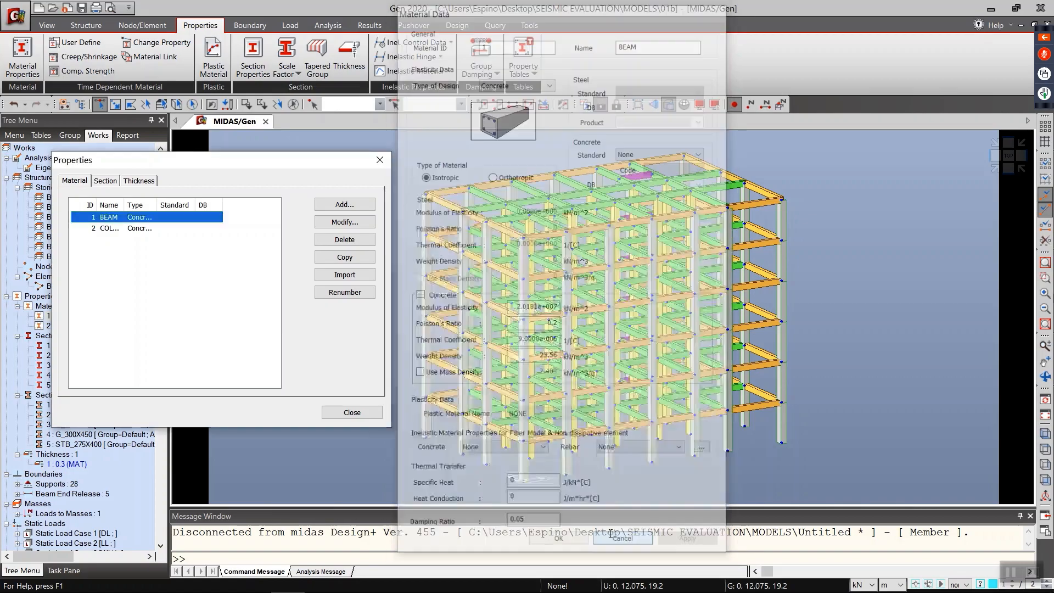
{"action": "double_click", "coordinate": [144, 228]}
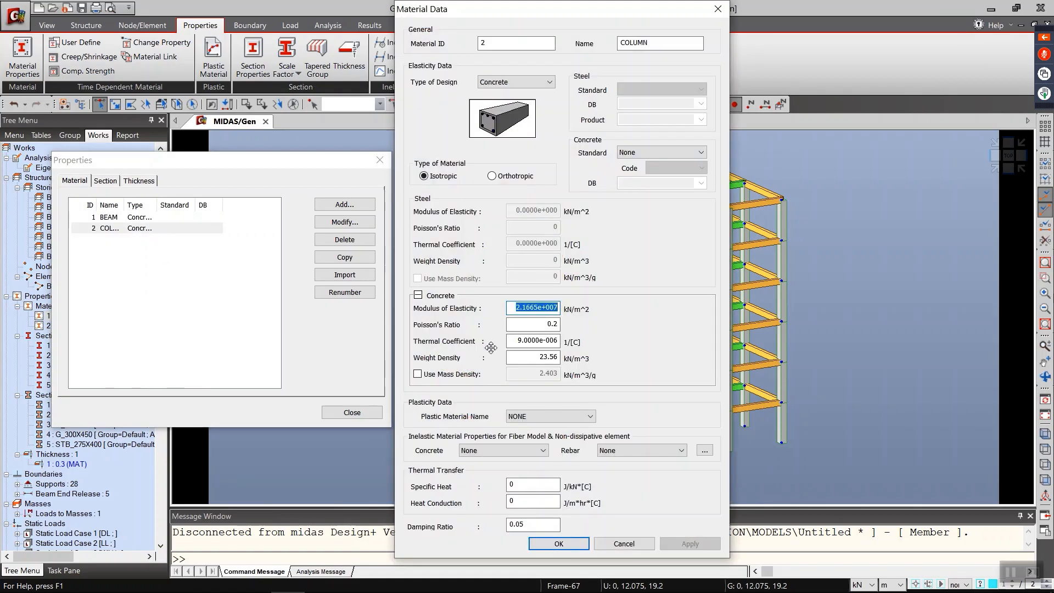
{"action": "left_click", "coordinate": [624, 544]}
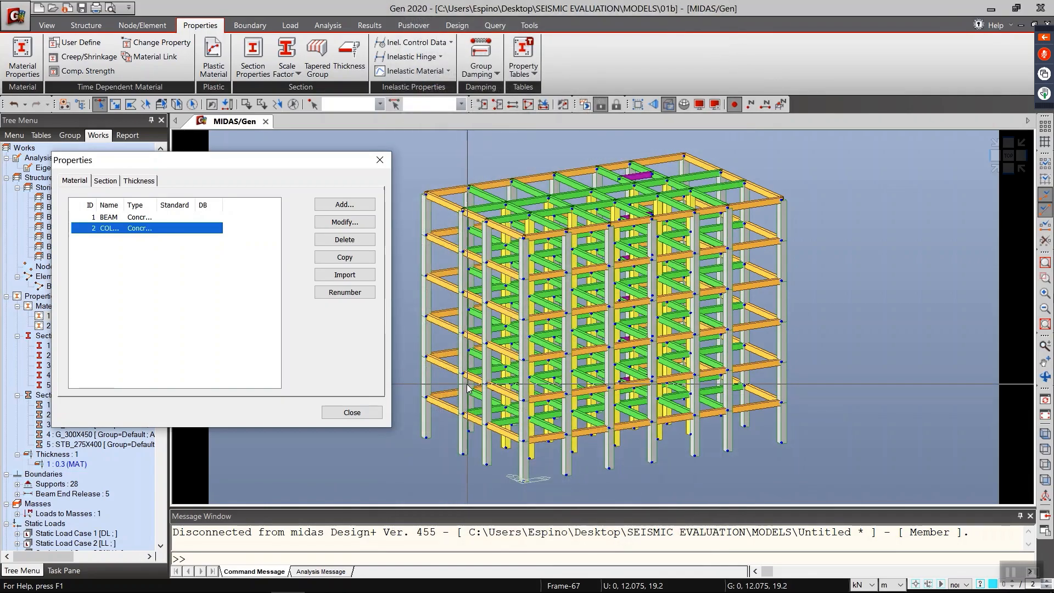
{"action": "left_click", "coordinate": [351, 412]}
Step: Review the section stiffness scale factors assigned to the columns and beams, including the second G_300X450 and STB_275X400
{"action": "left_click", "coordinate": [250, 26]}
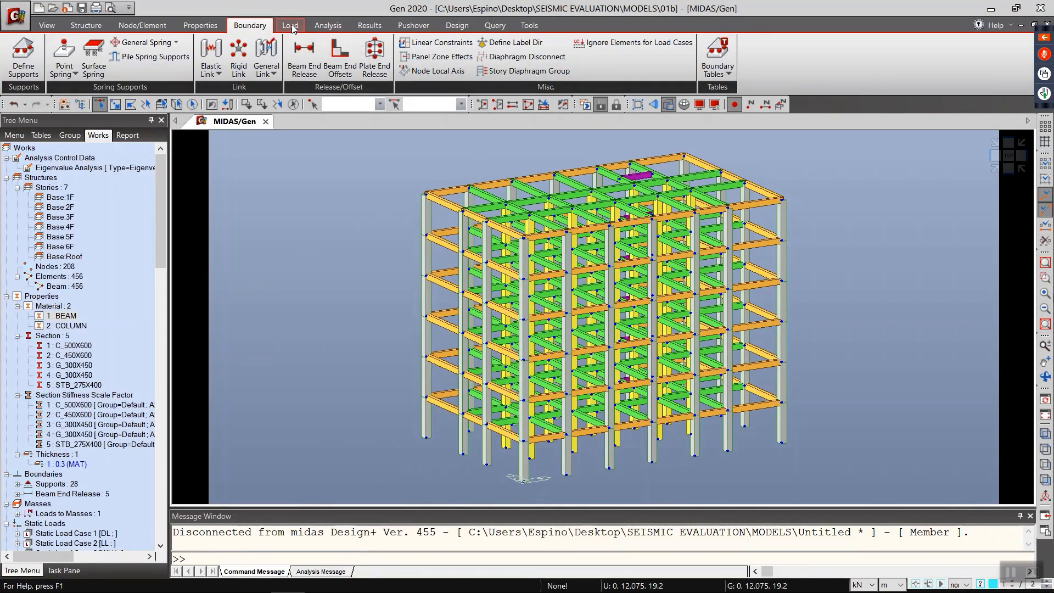
{"action": "left_click", "coordinate": [202, 25]}
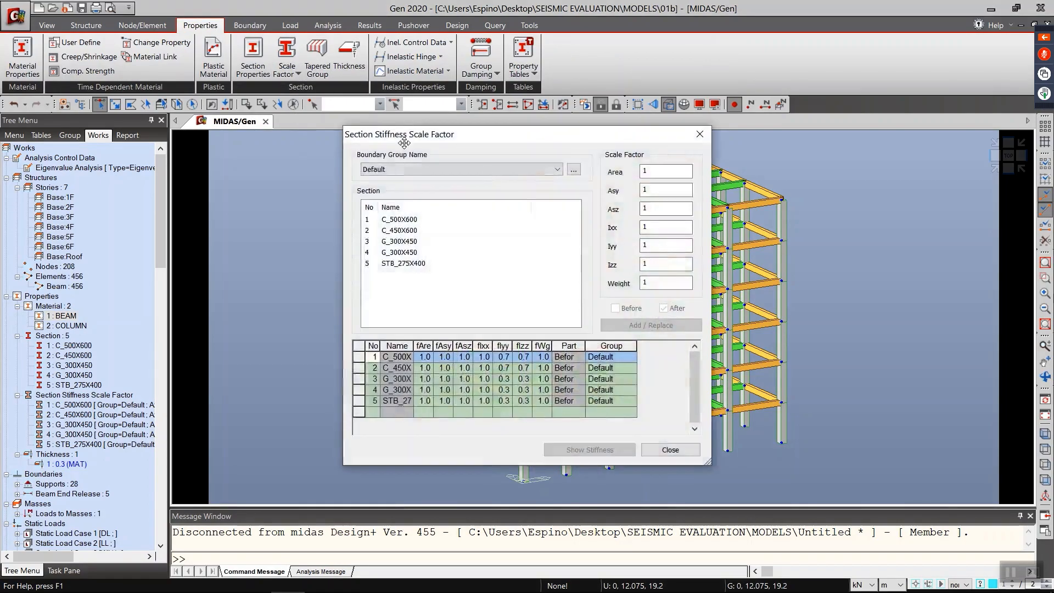
{"action": "left_click_drag", "start_coordinate": [404, 120], "coordinate": [243, 118]}
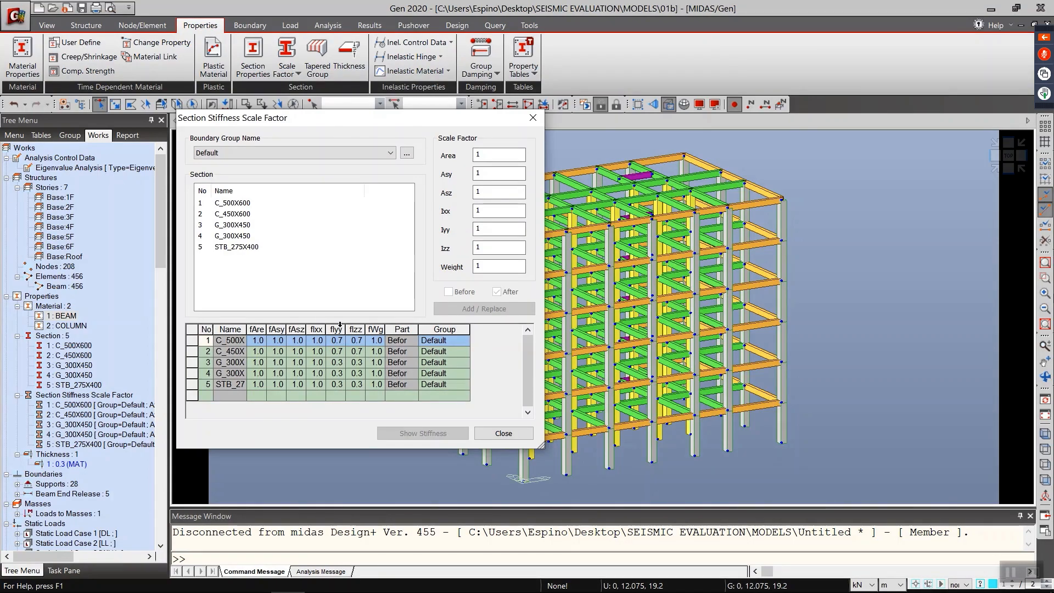
{"action": "left_click", "coordinate": [313, 352]}
{"action": "left_click", "coordinate": [309, 373]}
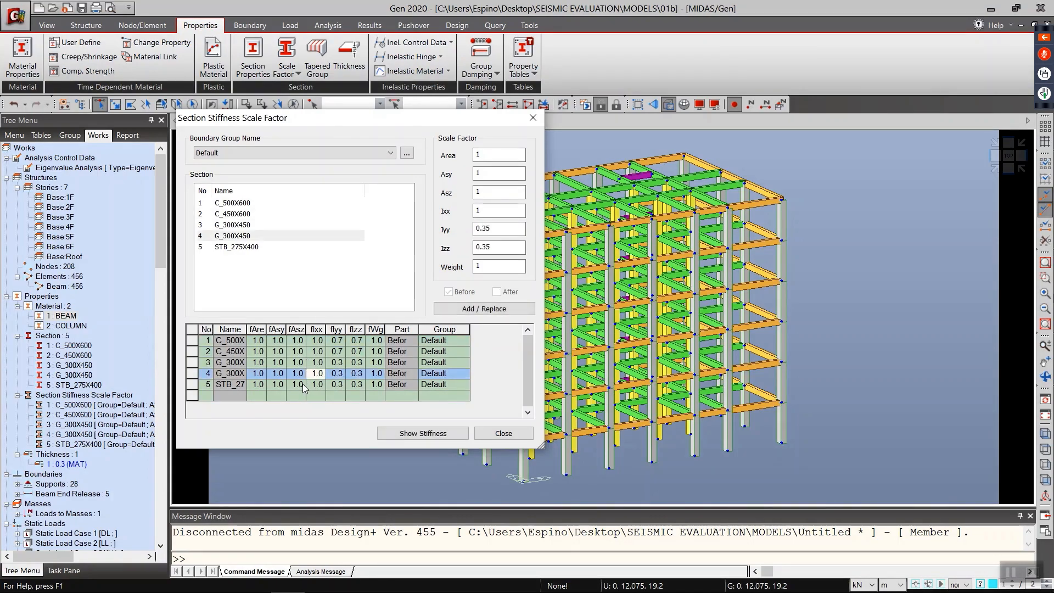
{"action": "left_click", "coordinate": [302, 385]}
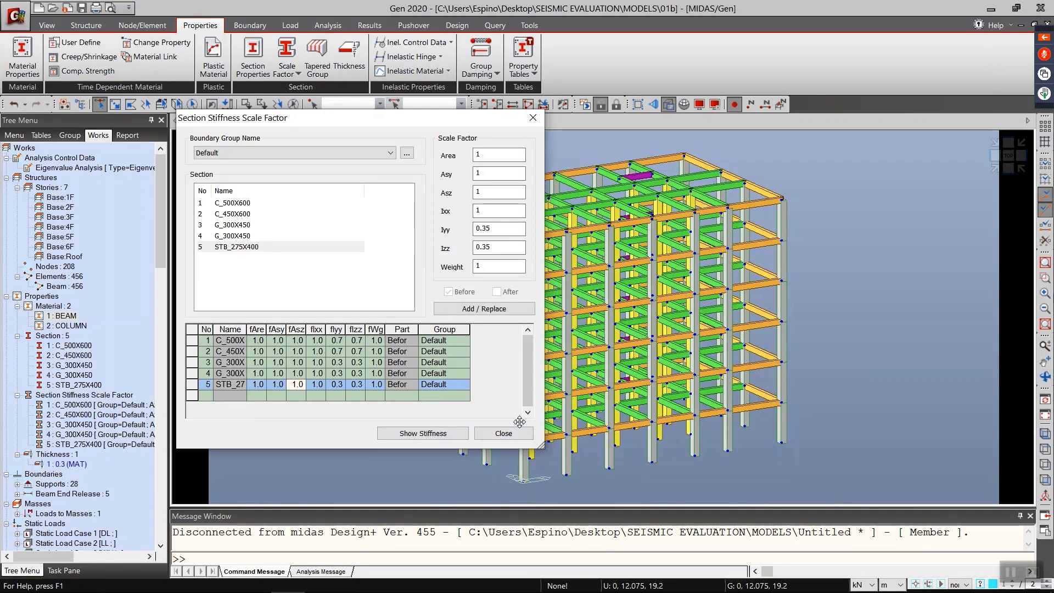
{"action": "left_click", "coordinate": [504, 433]}
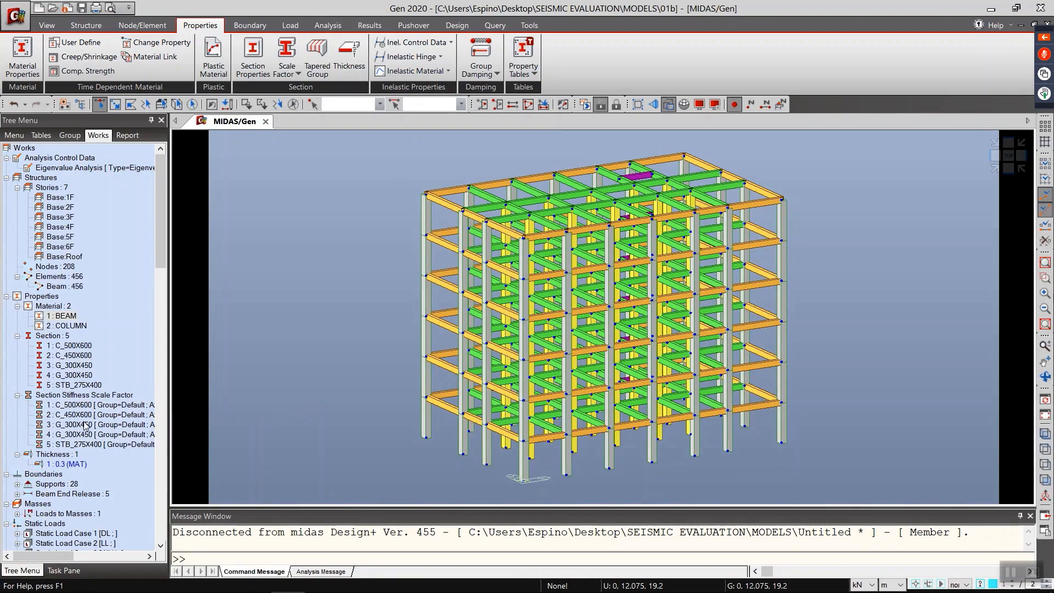
Step: Display the line beam loads of Static Load Case 1 (DL) and show the model as wireframe
{"action": "double_click", "coordinate": [85, 533]}
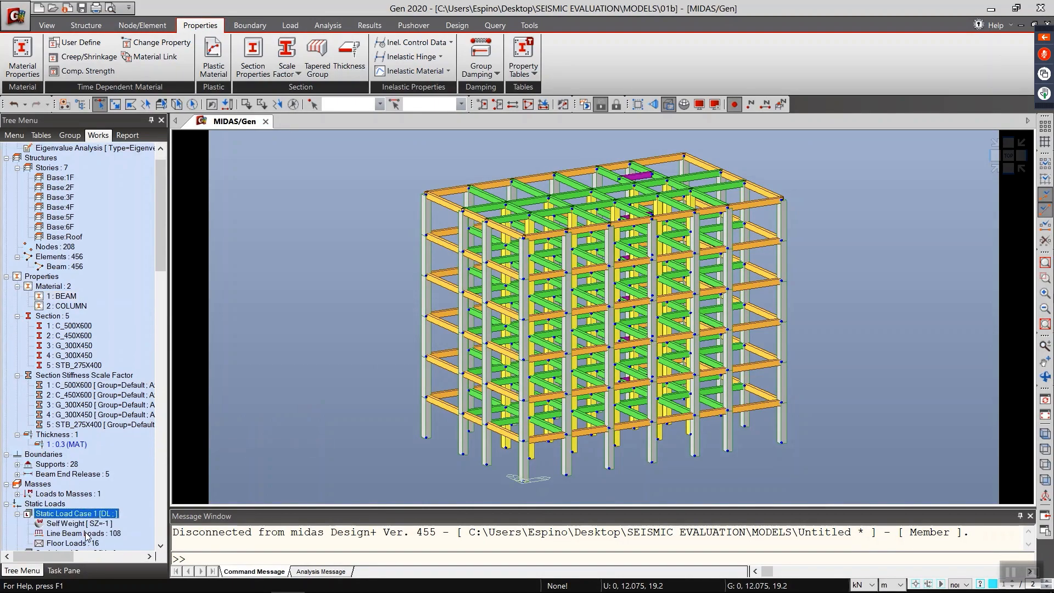
{"action": "right_click", "coordinate": [88, 533]}
{"action": "left_click", "coordinate": [147, 482]}
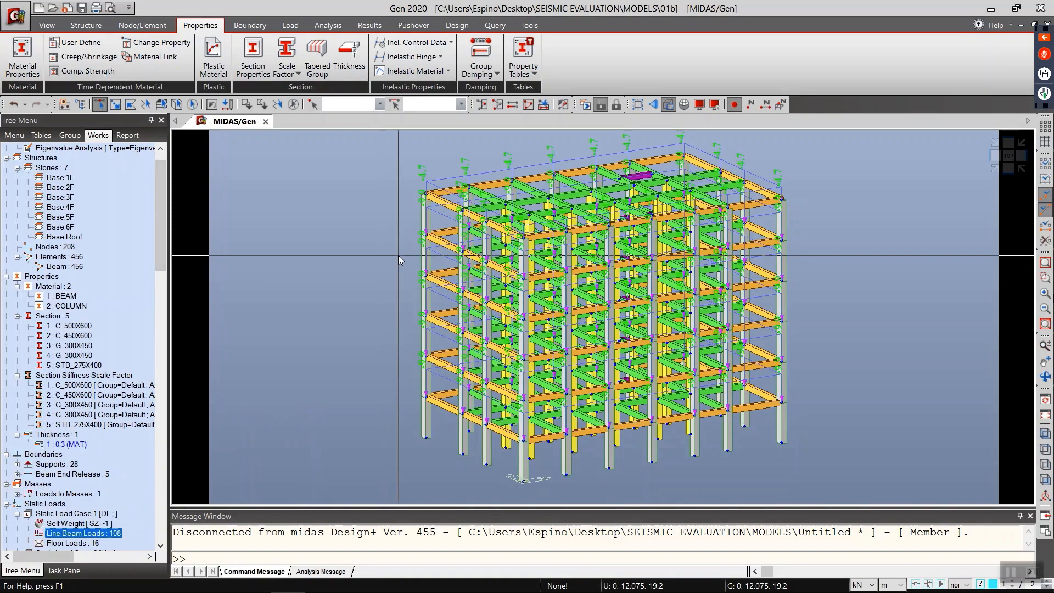
{"action": "key", "text": "ctrl+h"}
Step: Display the floor loads of Static Load Case 1 (DL) on the frame, examine them and hide them again
{"action": "scroll", "coordinate": [97, 506], "scroll_direction": "down", "scroll_amount": 1}
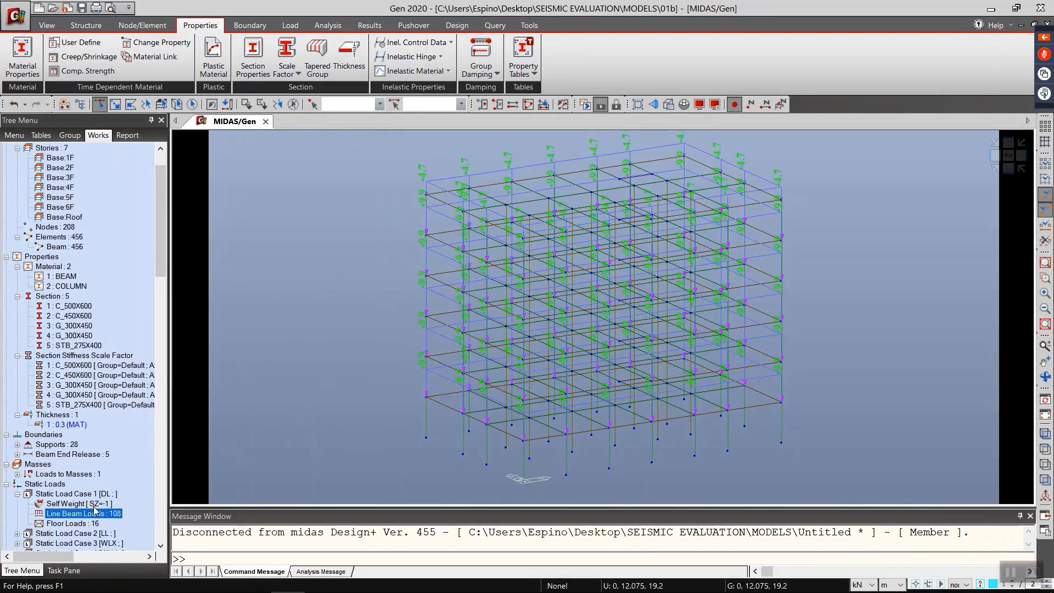
{"action": "right_click", "coordinate": [86, 524]}
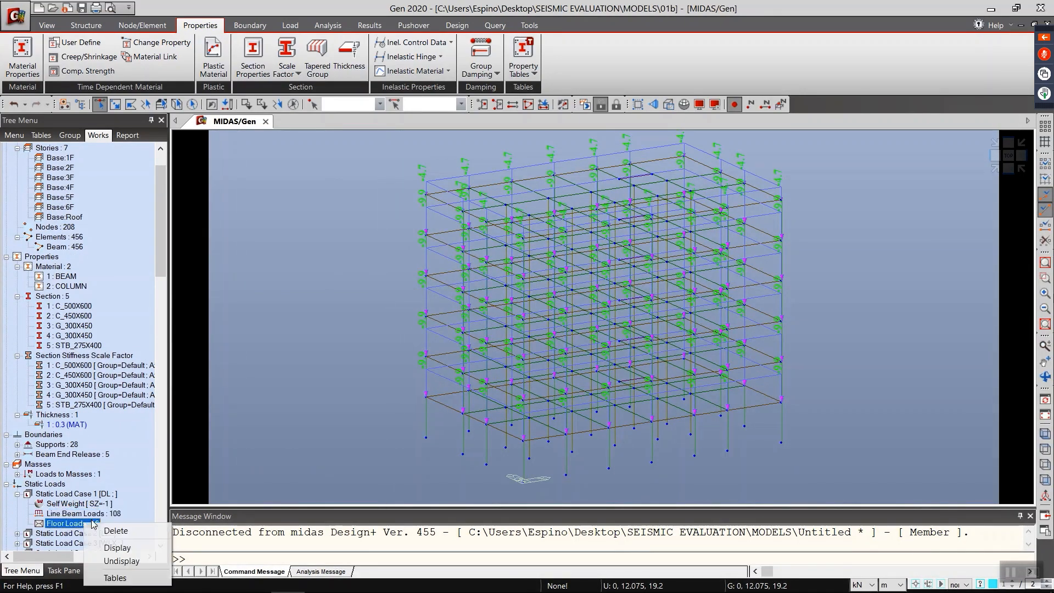
{"action": "left_click", "coordinate": [124, 561]}
{"action": "scroll", "coordinate": [346, 405], "scroll_direction": "up", "scroll_amount": 3}
{"action": "middle_click_drag", "start_coordinate": [346, 405], "coordinate": [431, 387]}
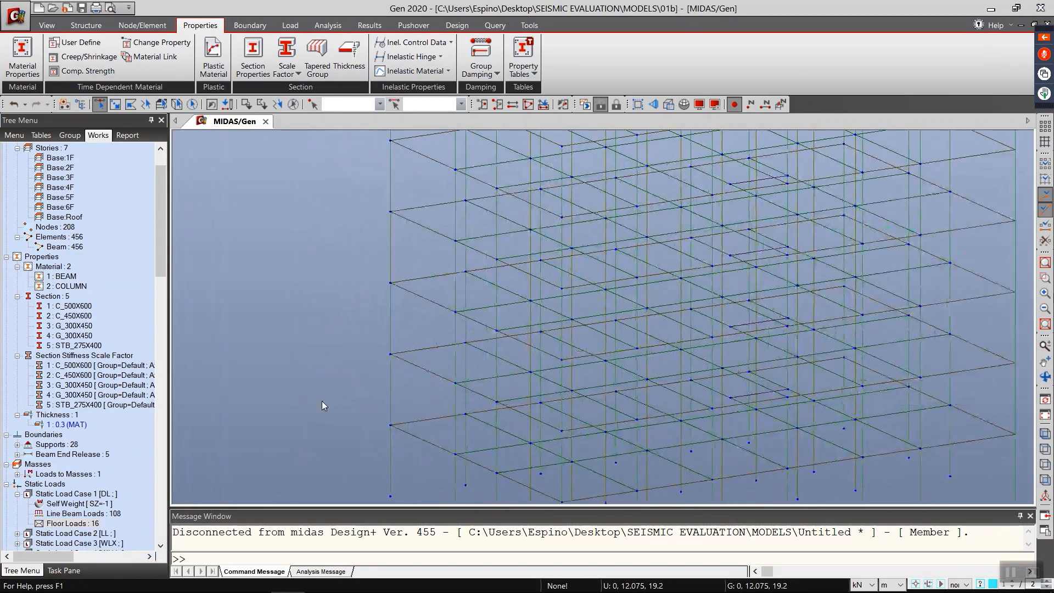
{"action": "scroll", "coordinate": [462, 335], "scroll_direction": "up", "scroll_amount": 2}
{"action": "scroll", "coordinate": [461, 334], "scroll_direction": "down", "scroll_amount": 3}
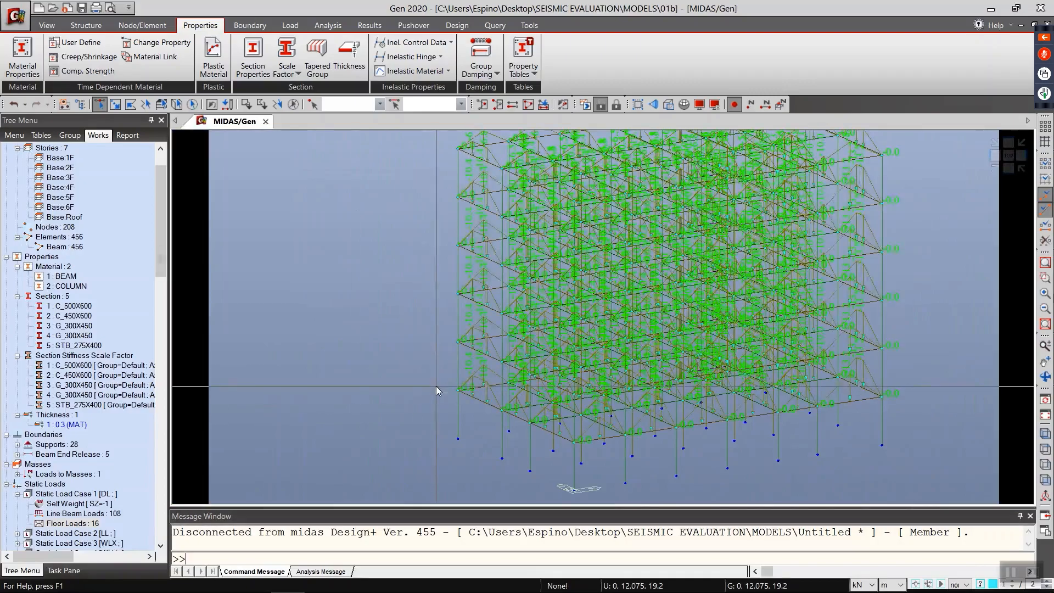
{"action": "scroll", "coordinate": [436, 387], "scroll_direction": "down", "scroll_amount": 1}
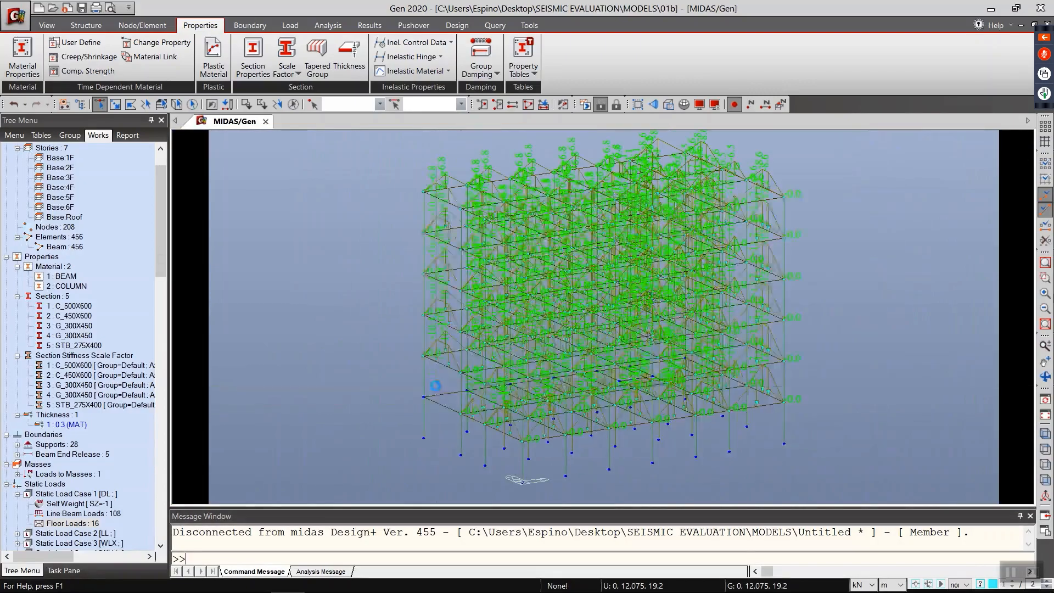
{"action": "right_click", "coordinate": [87, 521]}
{"action": "left_click", "coordinate": [108, 567]}
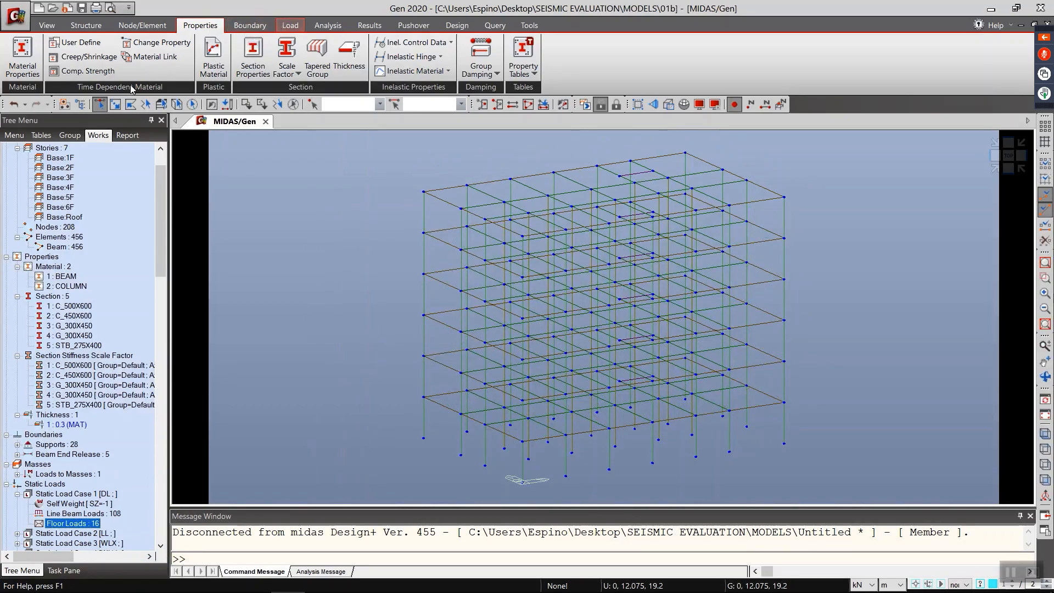
Step: Open the Floor Load Type table to review the floor loads defined for each load case
{"action": "left_click", "coordinate": [290, 26]}
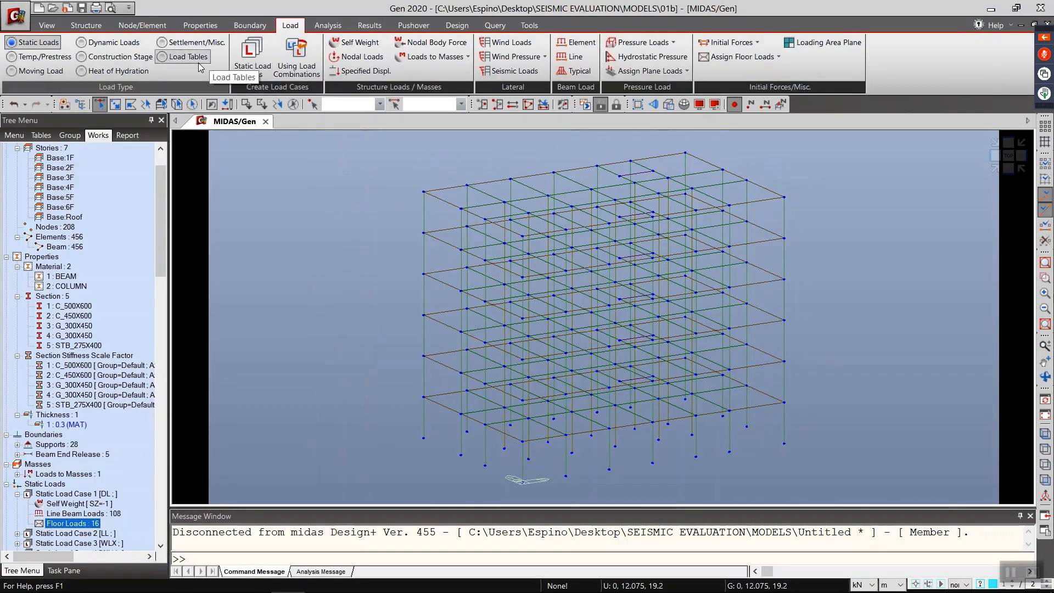
{"action": "left_click", "coordinate": [187, 57]}
{"action": "left_click", "coordinate": [247, 62]}
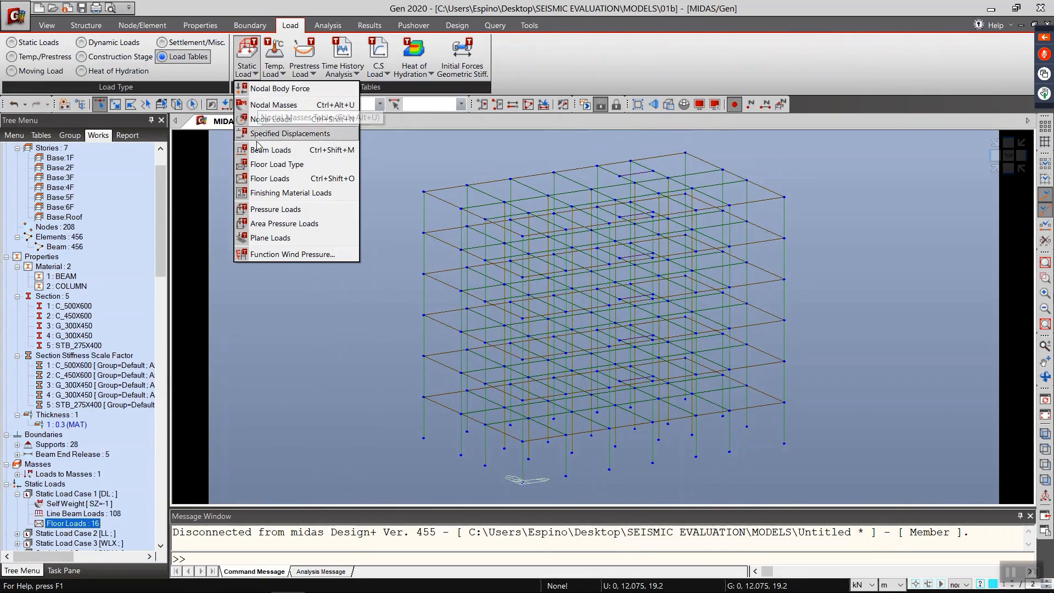
{"action": "left_click", "coordinate": [274, 166]}
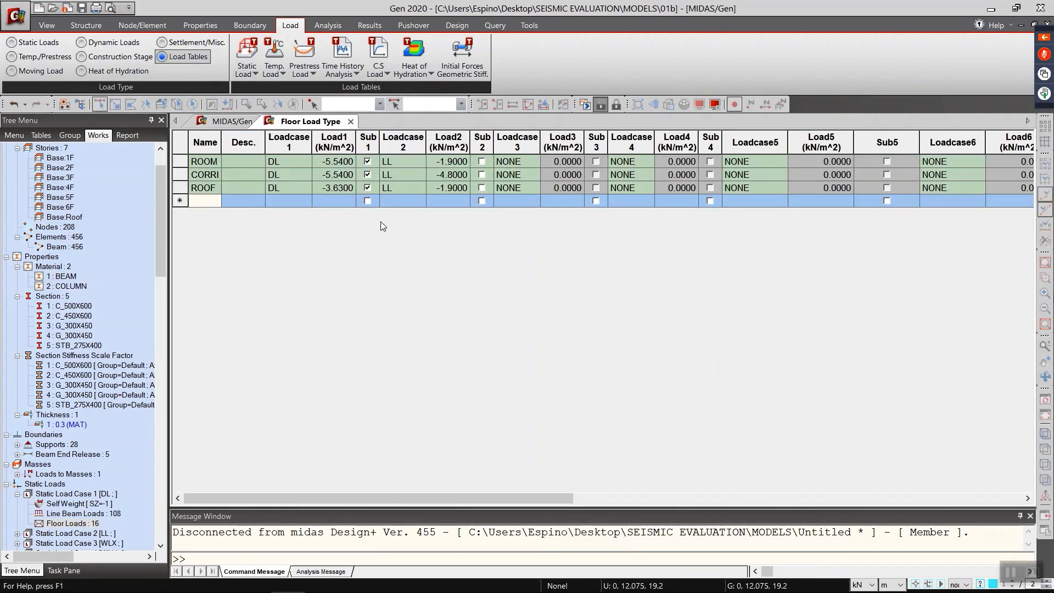
Step: Show the full names in the Floor Load Type table, check the Floor Load table and close both tables
{"action": "left_click_drag", "start_coordinate": [222, 147], "coordinate": [284, 146]}
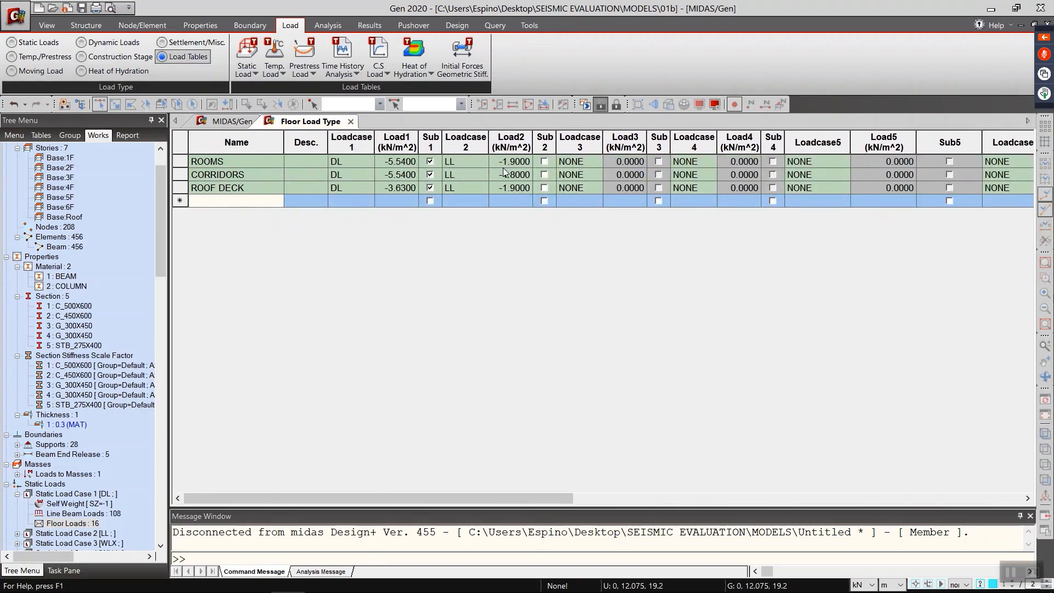
{"action": "left_click", "coordinate": [247, 60]}
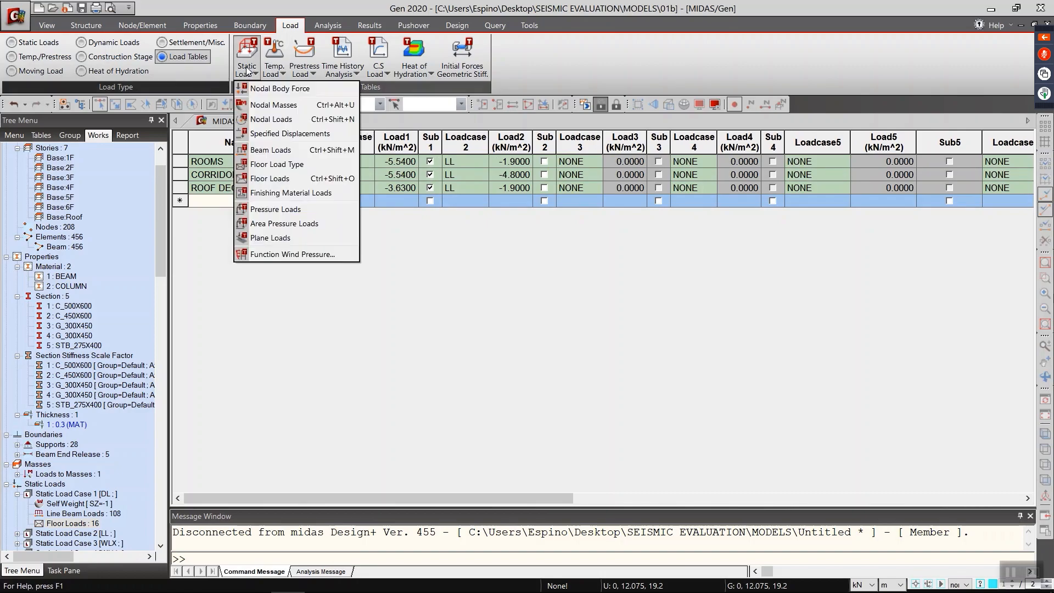
{"action": "left_click", "coordinate": [266, 165]}
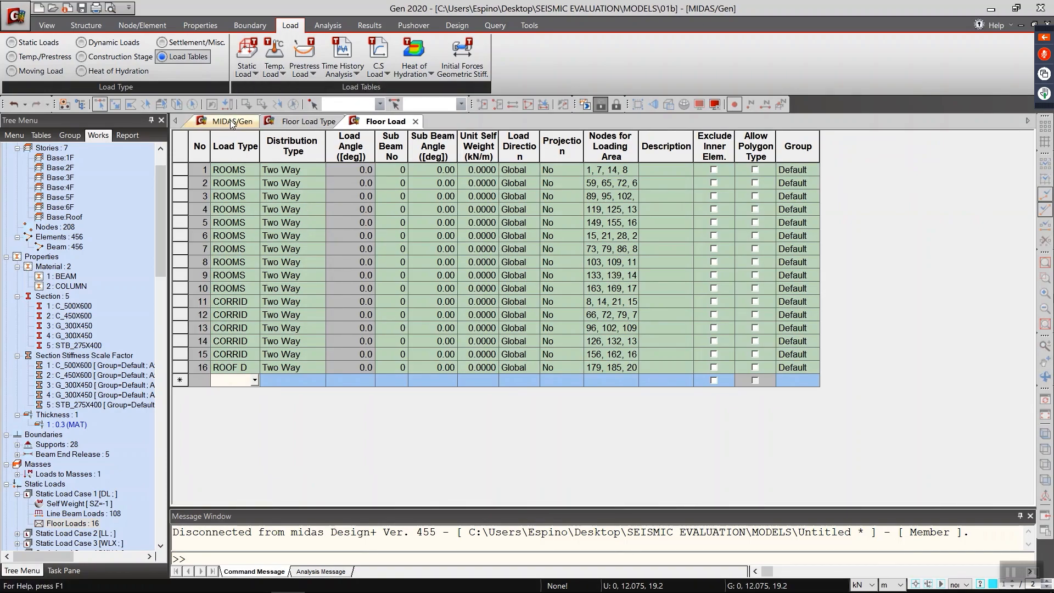
{"action": "left_click", "coordinate": [416, 121]}
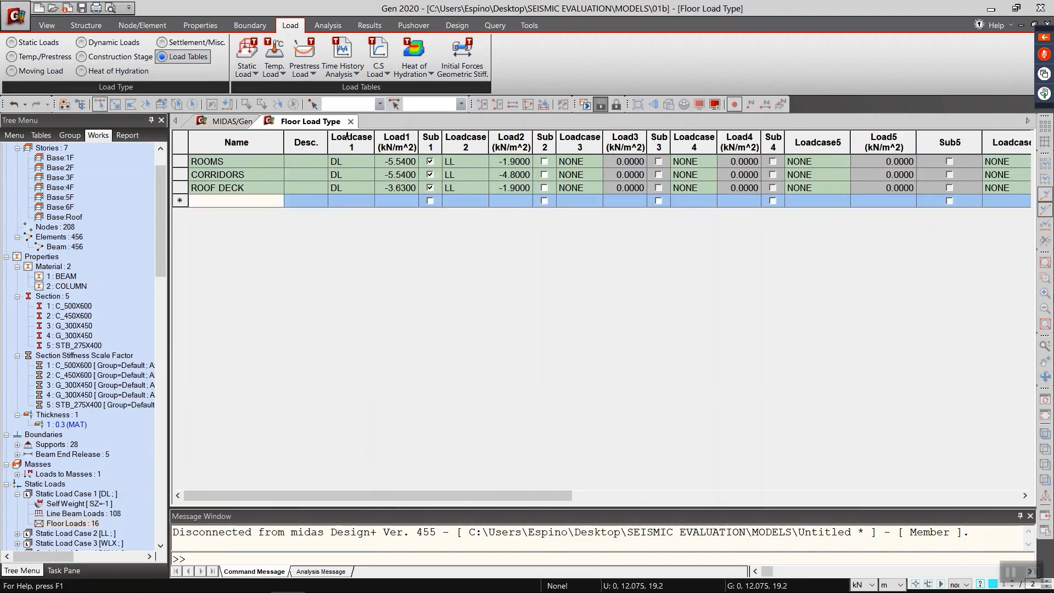
{"action": "left_click", "coordinate": [355, 124]}
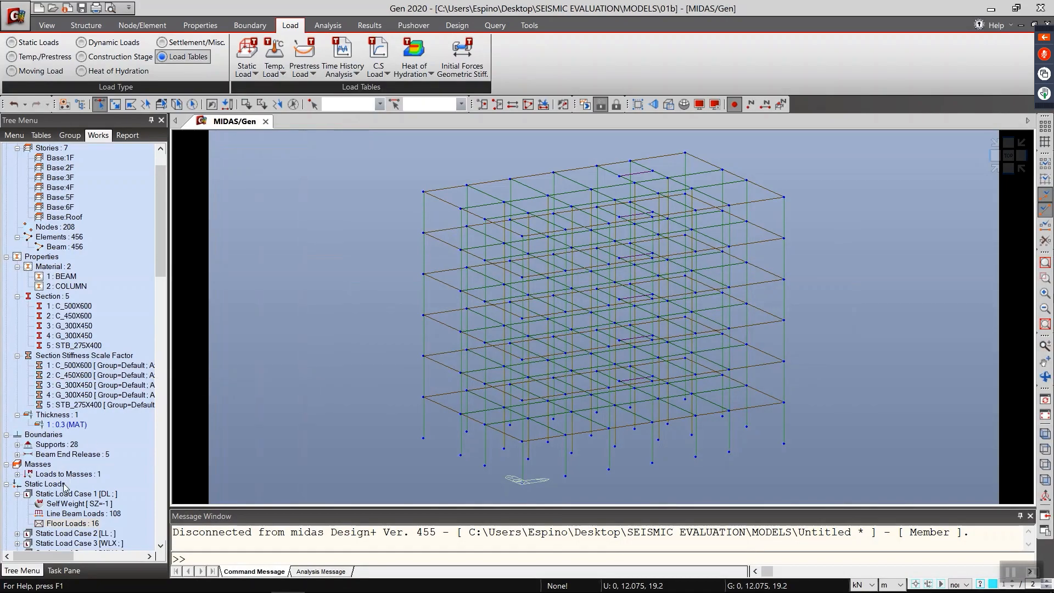
Step: Open the wind load specification of Static Load Case 4 (WLY) and examine its Y-direction Story Shear profile alongside the wind parameters
{"action": "left_click_drag", "start_coordinate": [162, 266], "coordinate": [165, 327]}
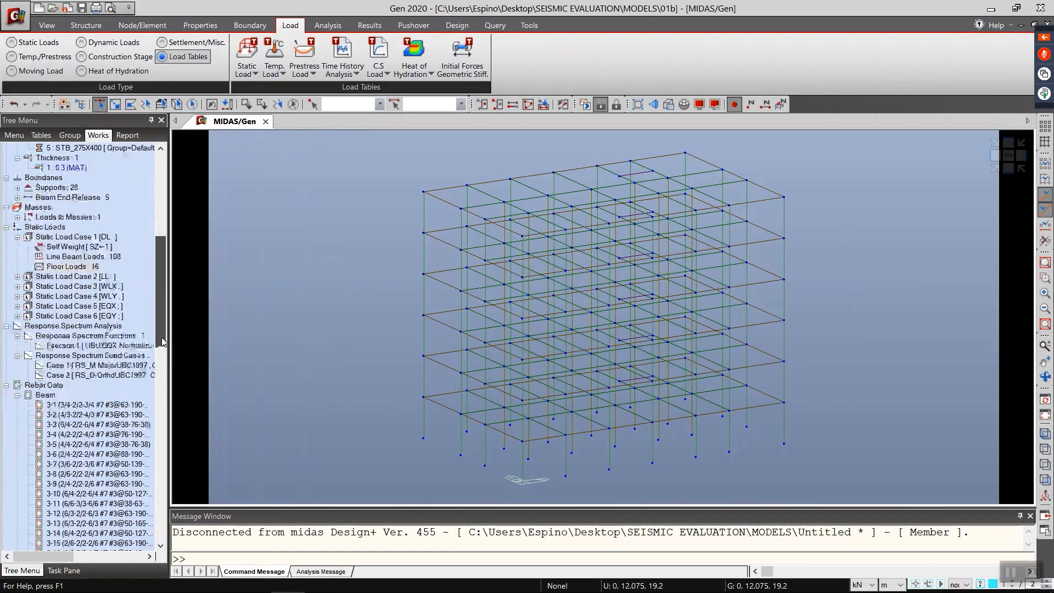
{"action": "double_click", "coordinate": [109, 296]}
{"action": "left_click", "coordinate": [99, 307]}
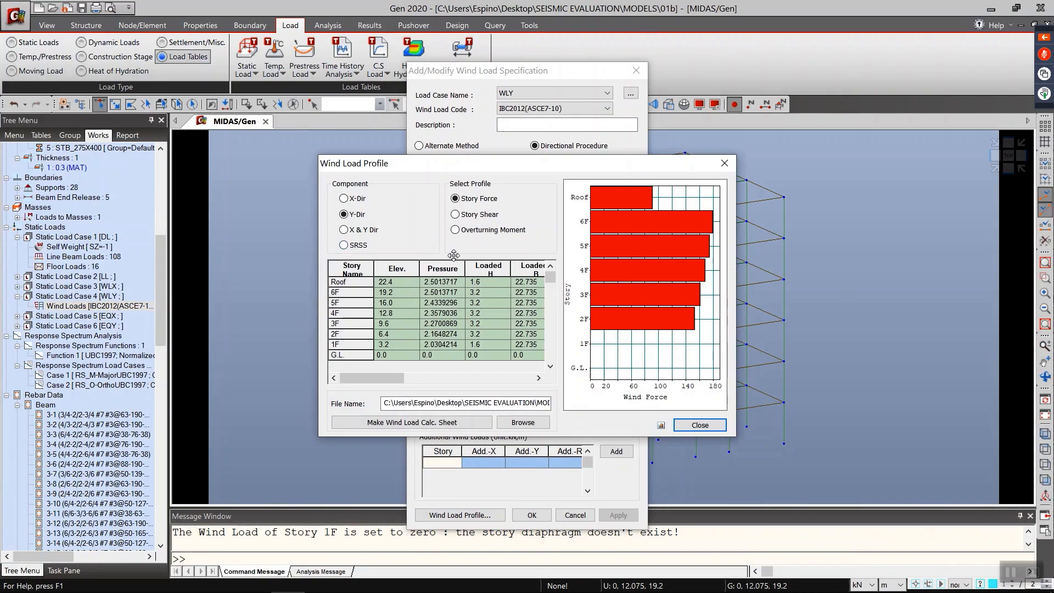
{"action": "left_click", "coordinate": [475, 215]}
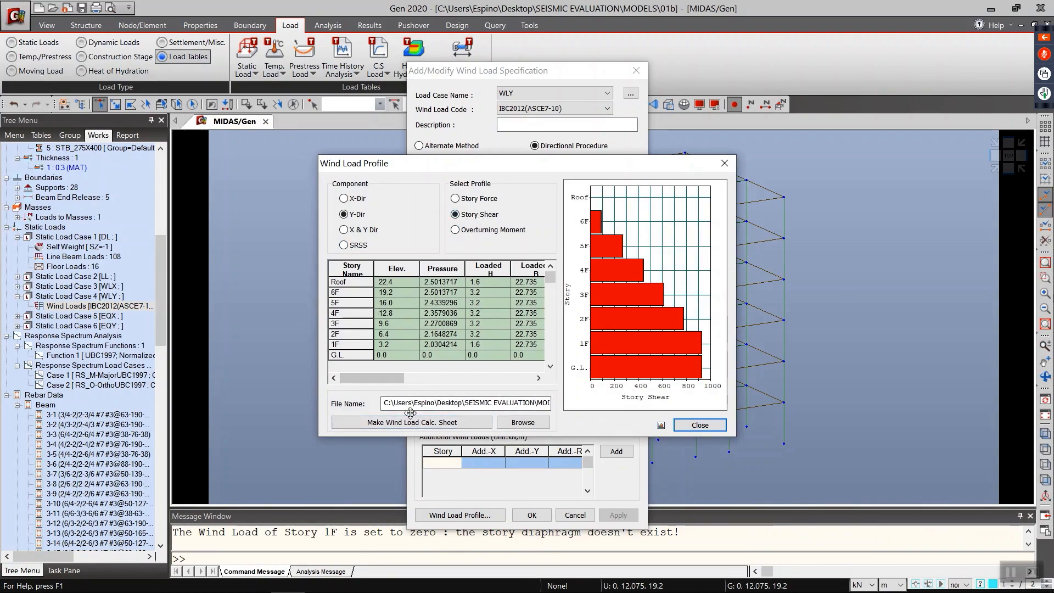
{"action": "left_click_drag", "start_coordinate": [504, 163], "coordinate": [144, 178]}
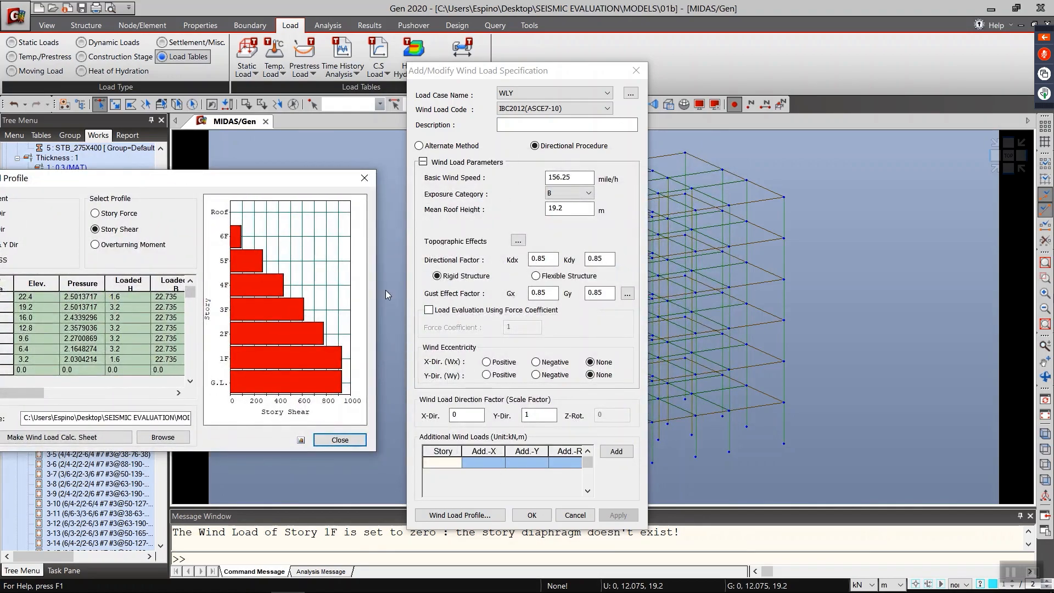
Step: Generate the wind load calculation sheet for WLY, review it and leave the wind load specification unchanged
{"action": "left_click_drag", "start_coordinate": [254, 181], "coordinate": [484, 150]}
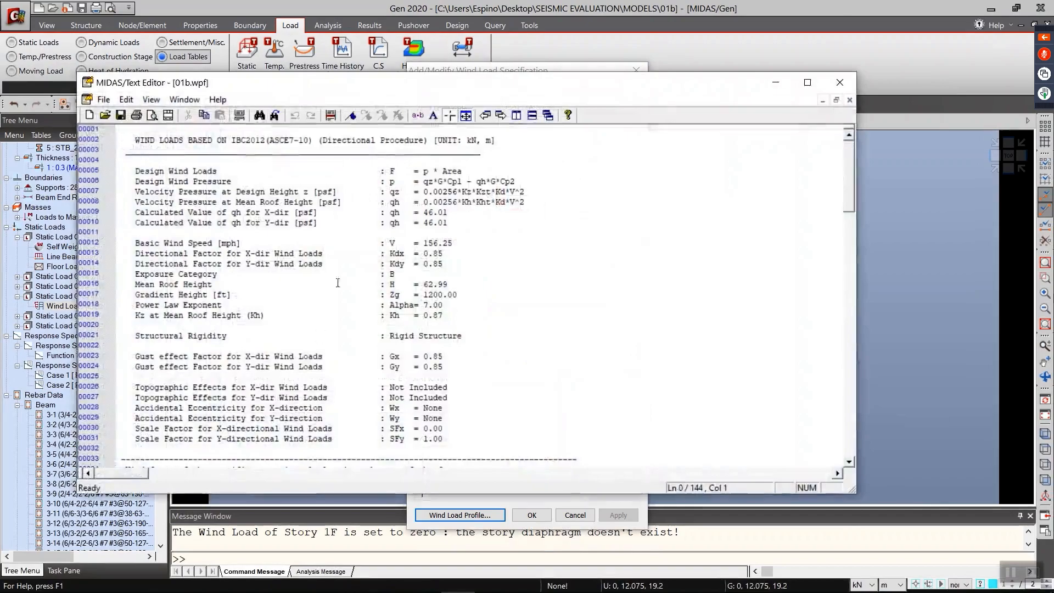
{"action": "left_click", "coordinate": [840, 82]}
{"action": "left_click", "coordinate": [599, 397]}
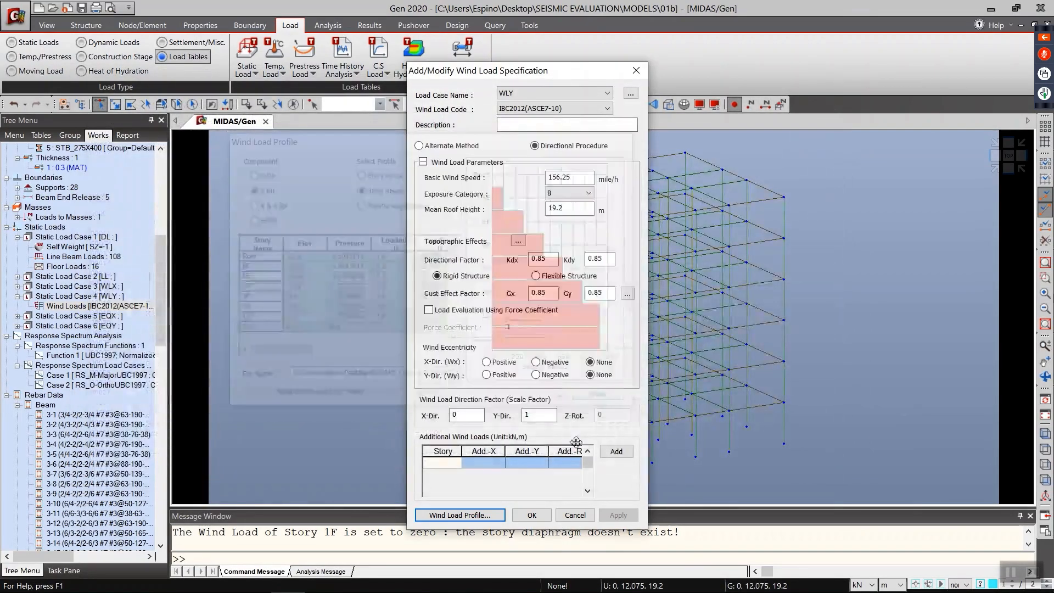
{"action": "left_click", "coordinate": [575, 515]}
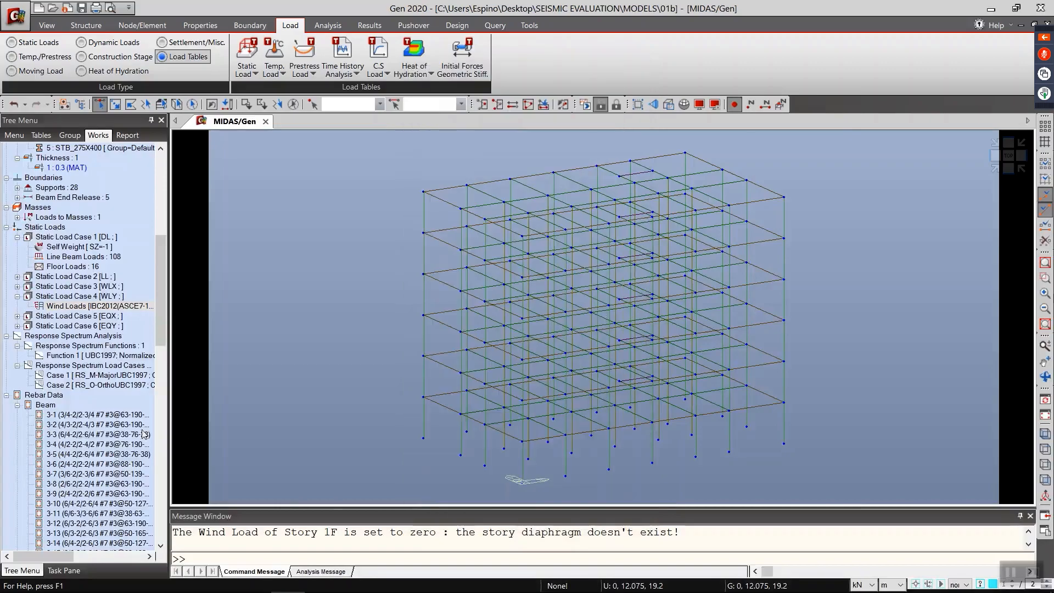
Step: Review the UBC(1997) static seismic load specification of Static Load Case 6 (EQY) and close it without changes
{"action": "double_click", "coordinate": [91, 325]}
{"action": "double_click", "coordinate": [91, 335]}
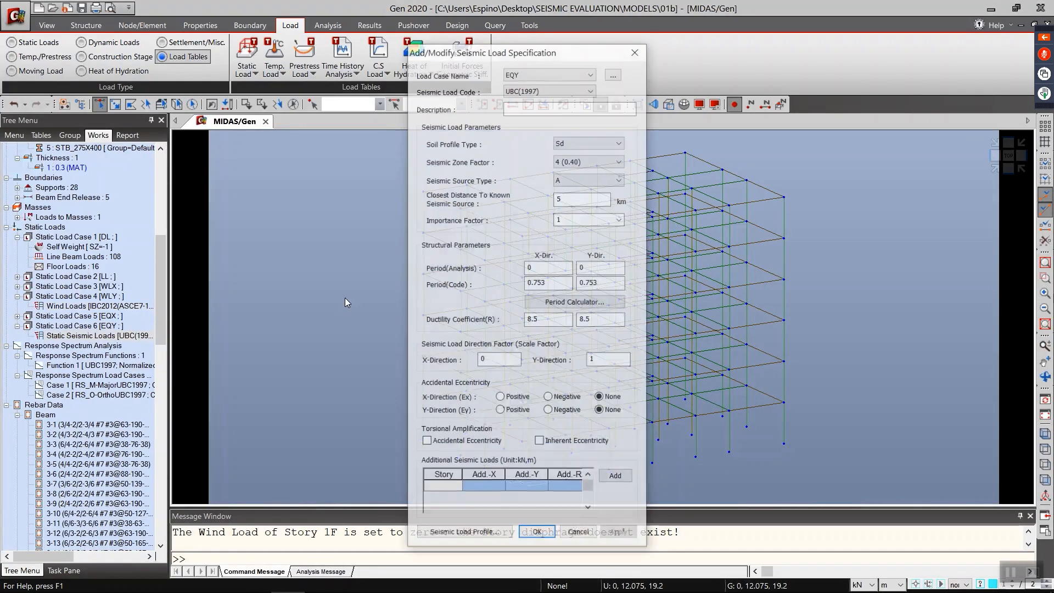
{"action": "left_click_drag", "start_coordinate": [457, 63], "coordinate": [229, 51]}
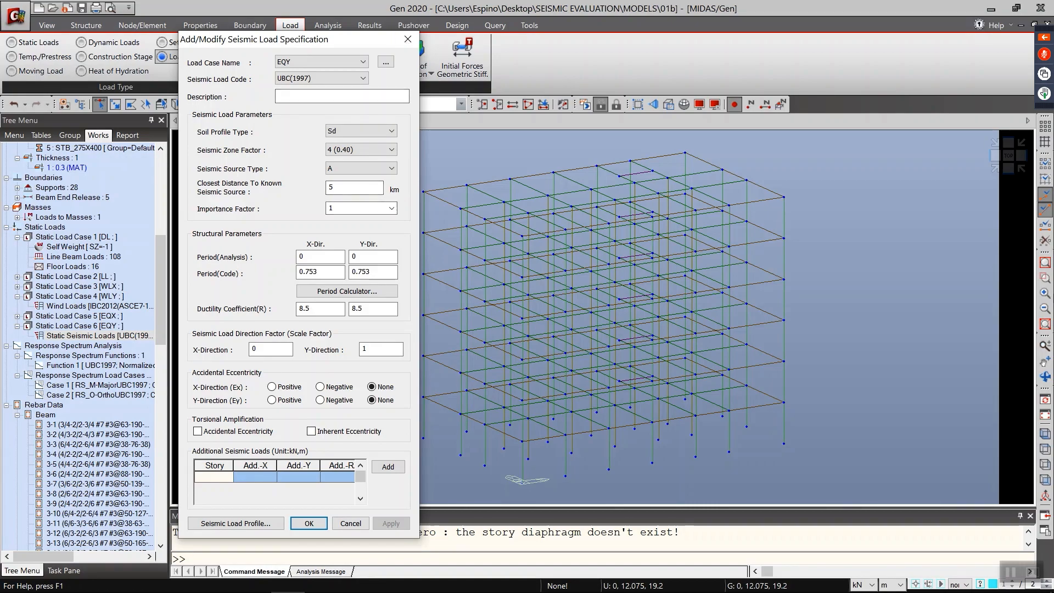
{"action": "left_click", "coordinate": [408, 39]}
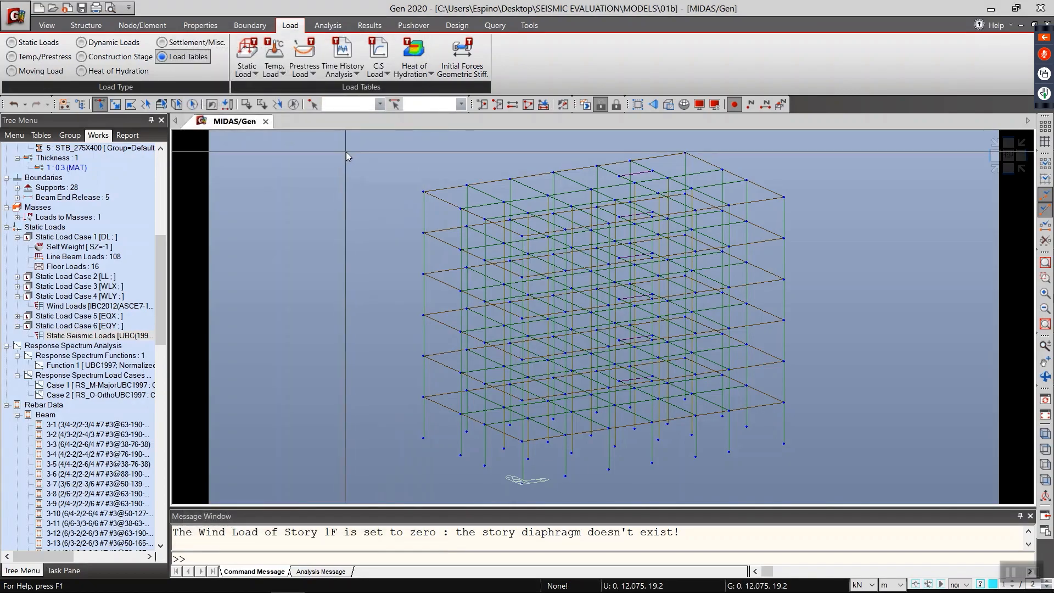
Step: Review the UBC1997 response spectrum function and its design spectrum generation settings, closing everything without changes
{"action": "left_click", "coordinate": [110, 42]}
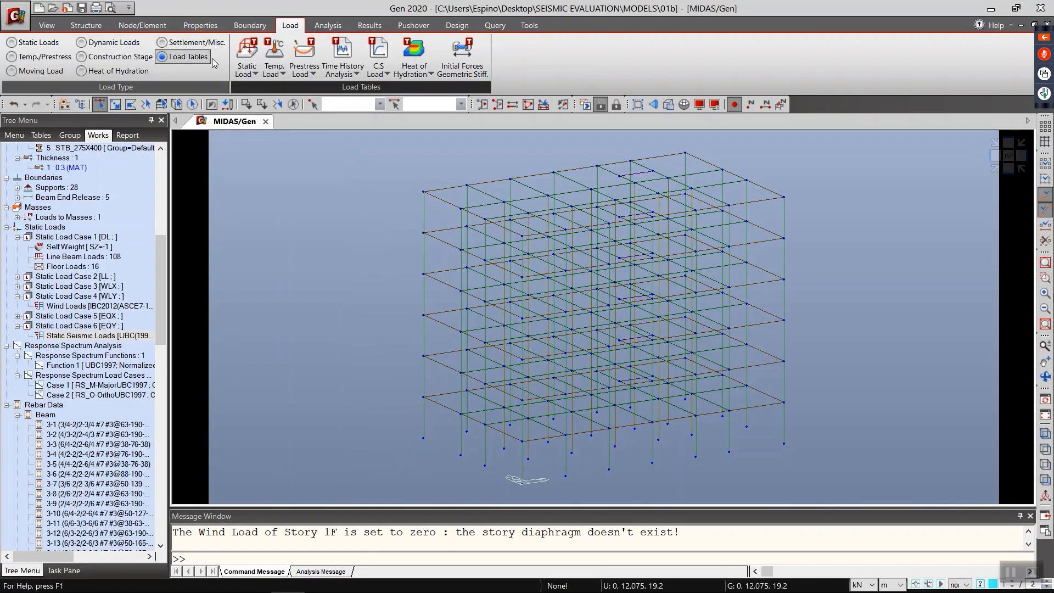
{"action": "left_click", "coordinate": [262, 69]}
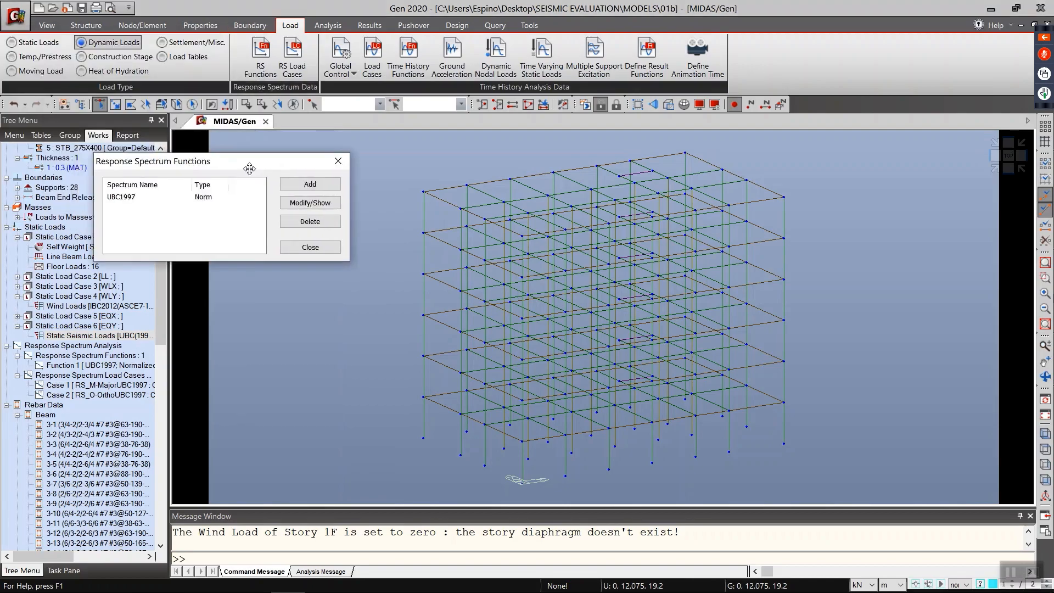
{"action": "double_click", "coordinate": [179, 188]}
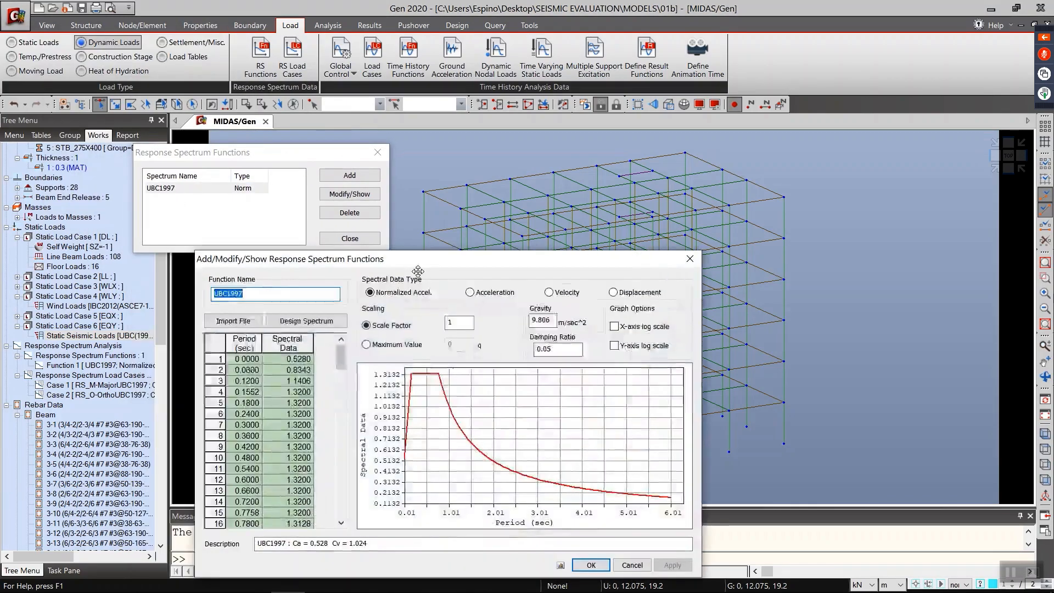
{"action": "left_click_drag", "start_coordinate": [365, 266], "coordinate": [630, 165]}
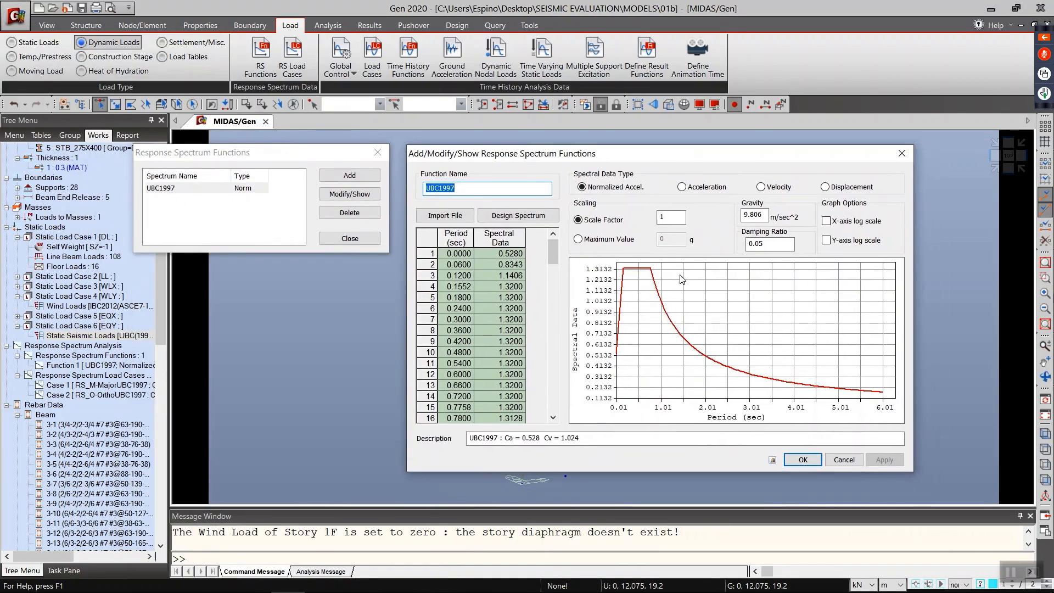
{"action": "left_click", "coordinate": [532, 218]}
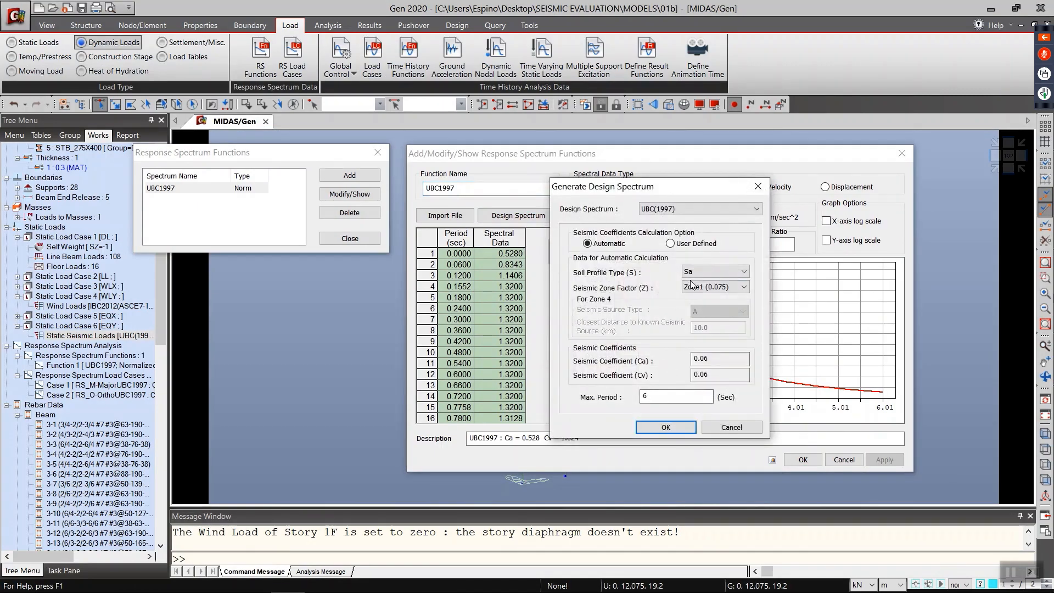
{"action": "left_click", "coordinate": [724, 430]}
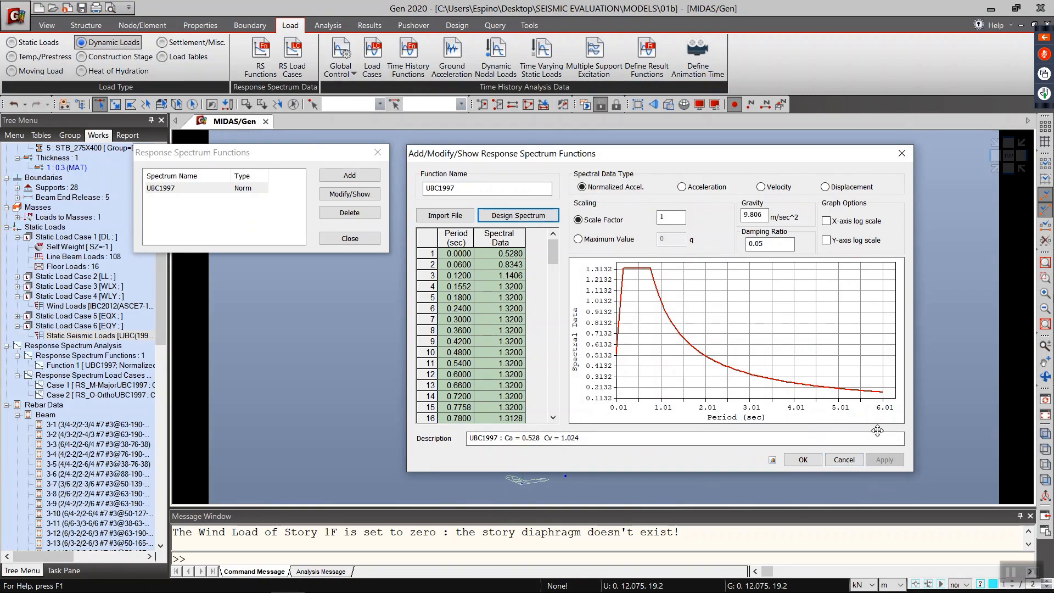
{"action": "left_click", "coordinate": [845, 459]}
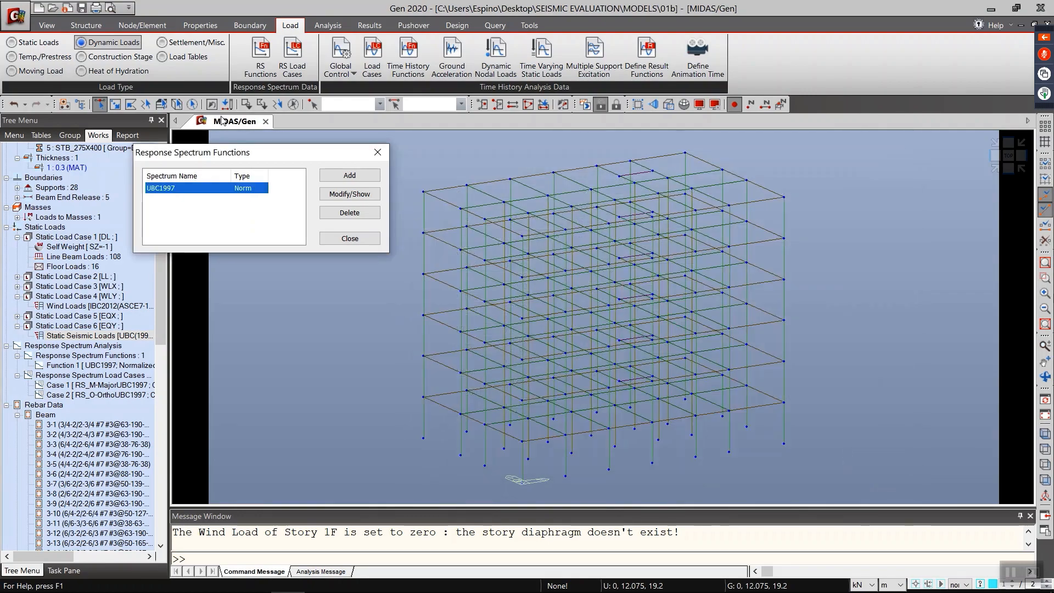
{"action": "left_click", "coordinate": [330, 244]}
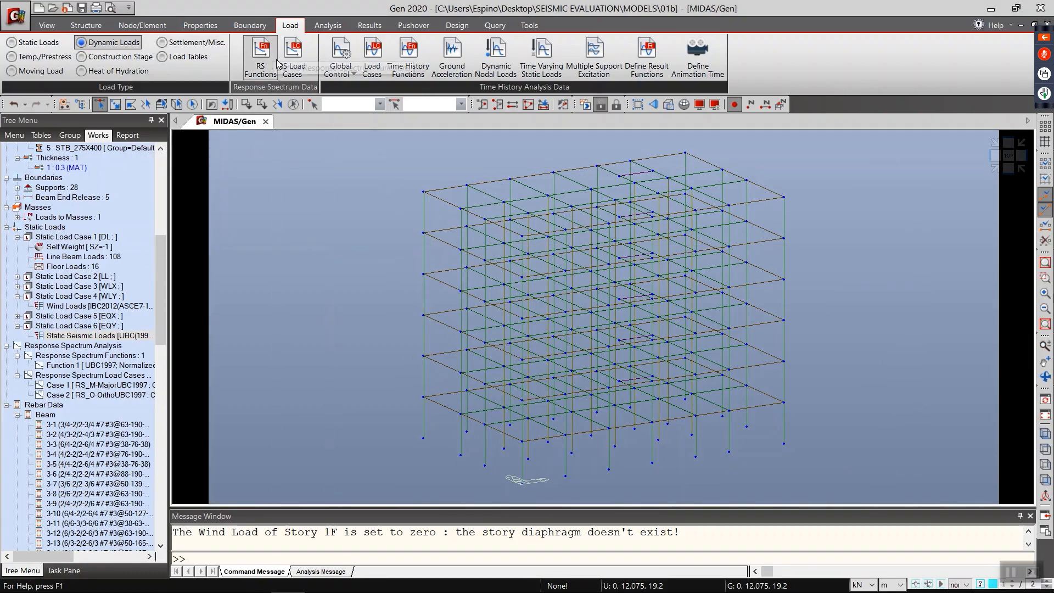
Step: Review the settings of the response spectrum load cases RS_M and RS_O
{"action": "left_click", "coordinate": [292, 63]}
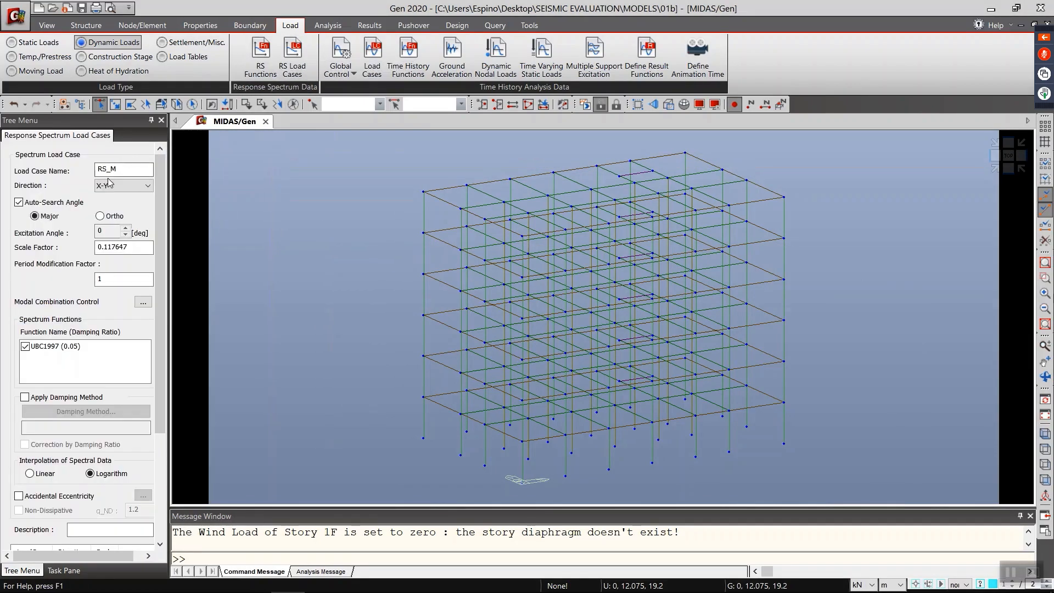
{"action": "left_click_drag", "start_coordinate": [168, 207], "coordinate": [204, 209]}
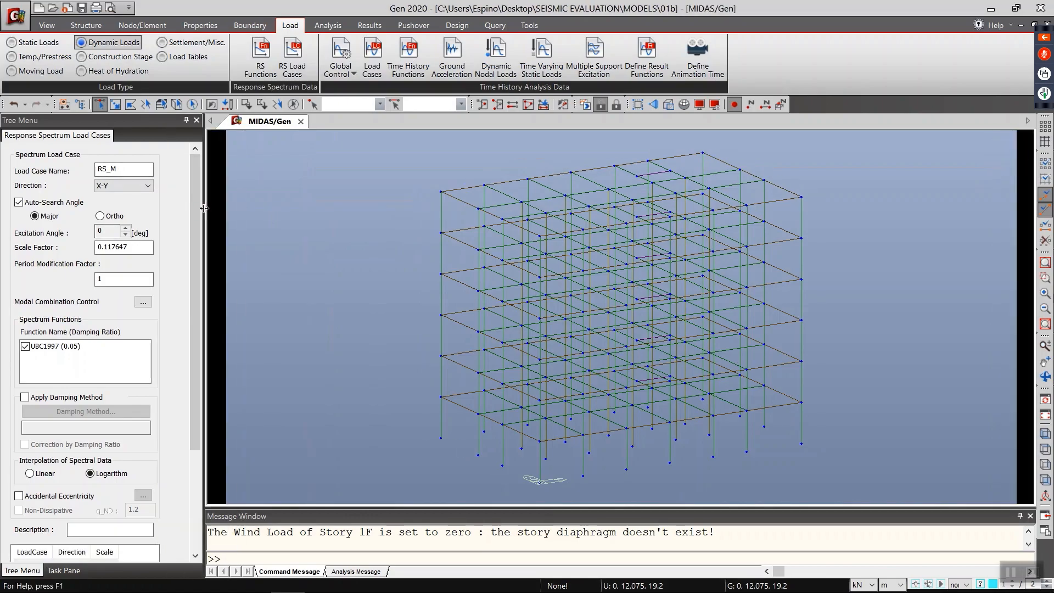
{"action": "left_click_drag", "start_coordinate": [202, 272], "coordinate": [247, 273]}
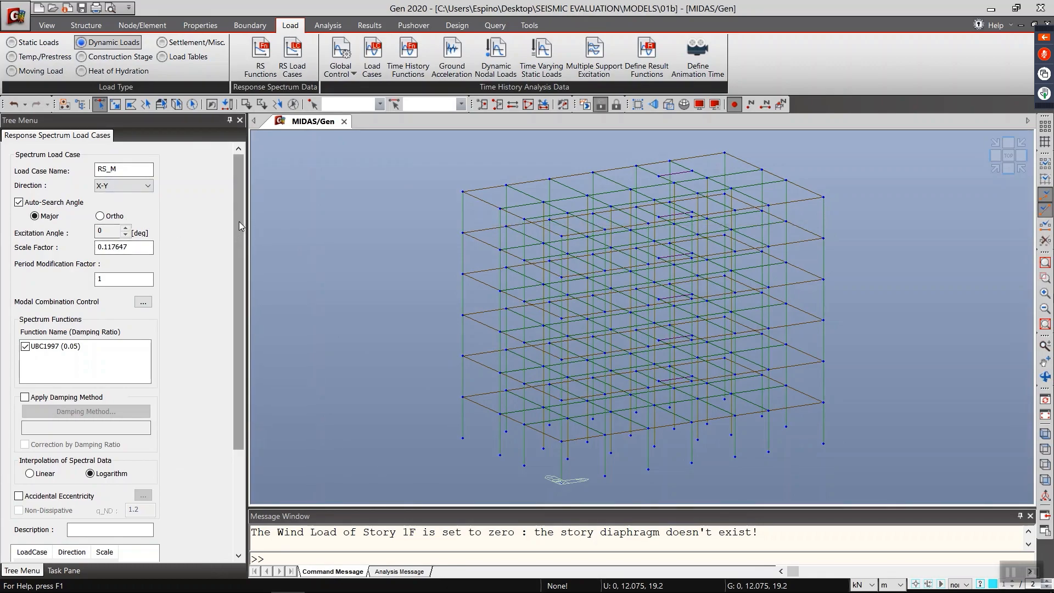
{"action": "scroll", "coordinate": [239, 226], "scroll_direction": "down", "scroll_amount": 1}
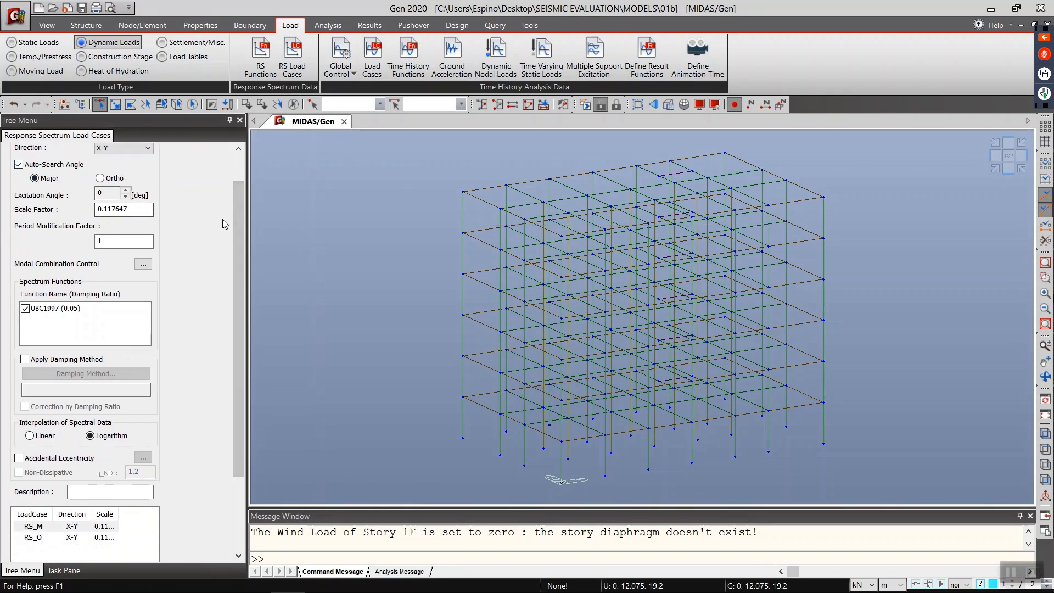
{"action": "left_click_drag", "start_coordinate": [235, 232], "coordinate": [233, 214]}
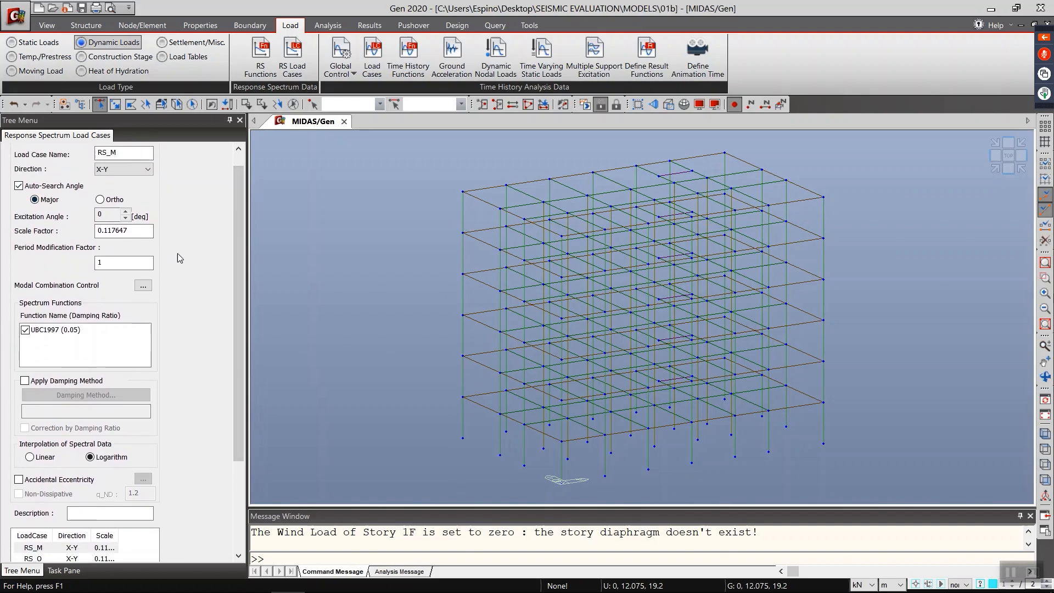
{"action": "left_click_drag", "start_coordinate": [241, 272], "coordinate": [129, 373]}
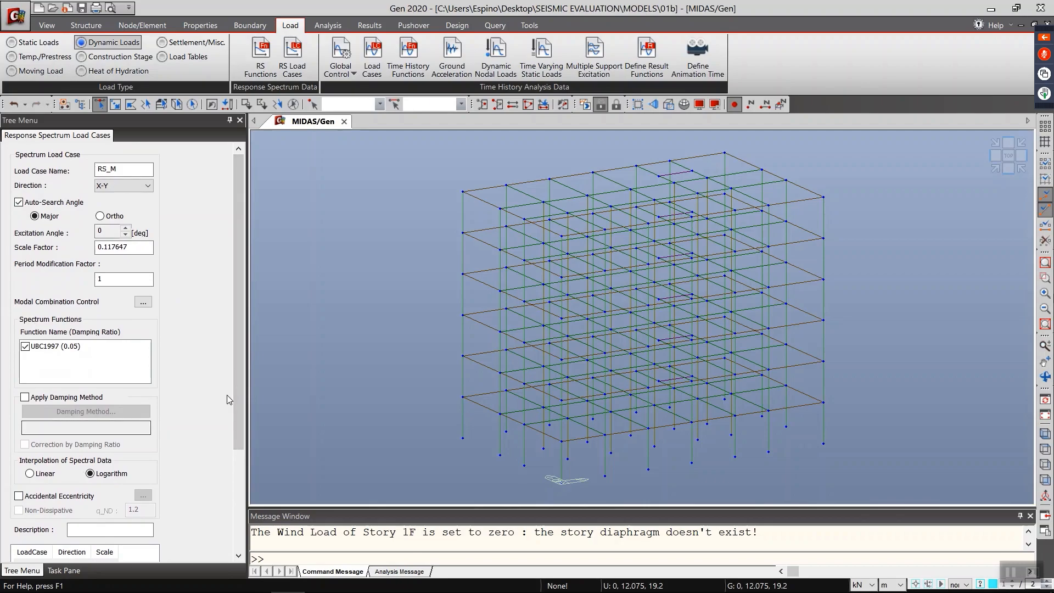
{"action": "left_click_drag", "start_coordinate": [239, 414], "coordinate": [233, 461]}
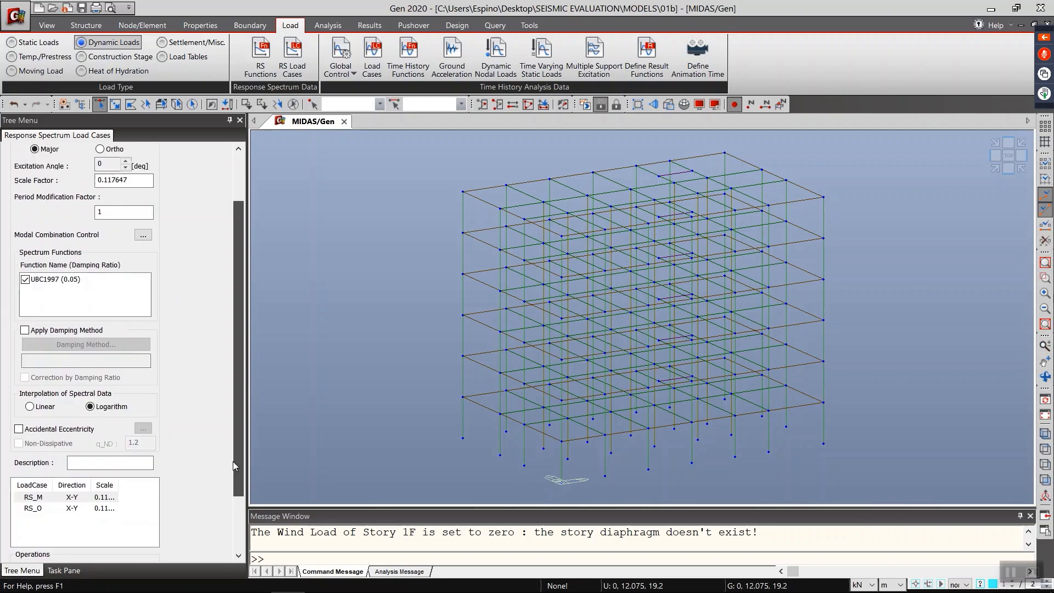
{"action": "left_click", "coordinate": [94, 511]}
{"action": "left_click_drag", "start_coordinate": [242, 355], "coordinate": [252, 303]}
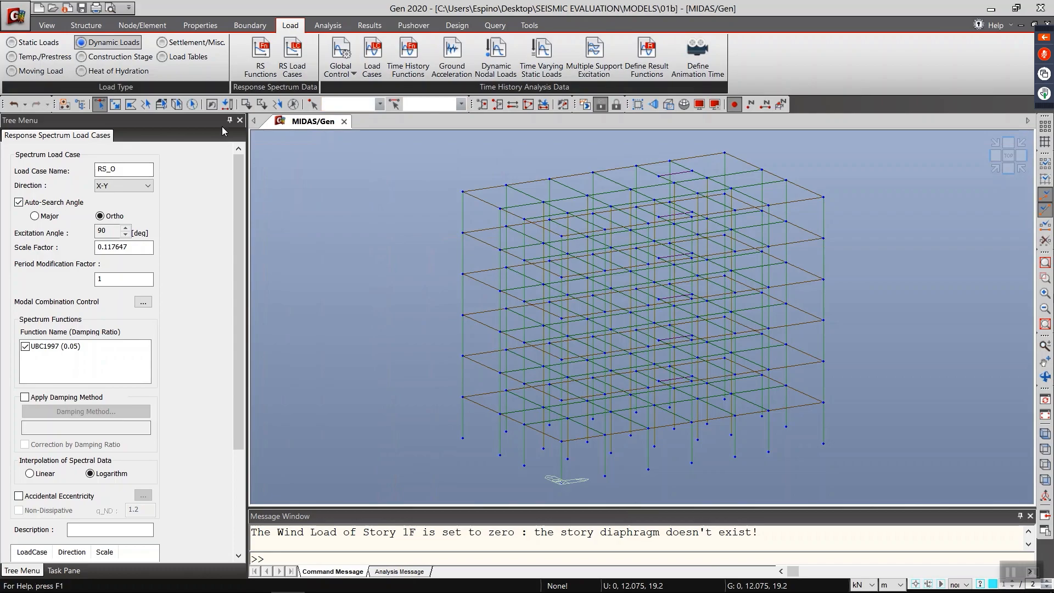
Step: Perform the structural analysis of the building model
{"action": "left_click", "coordinate": [340, 28]}
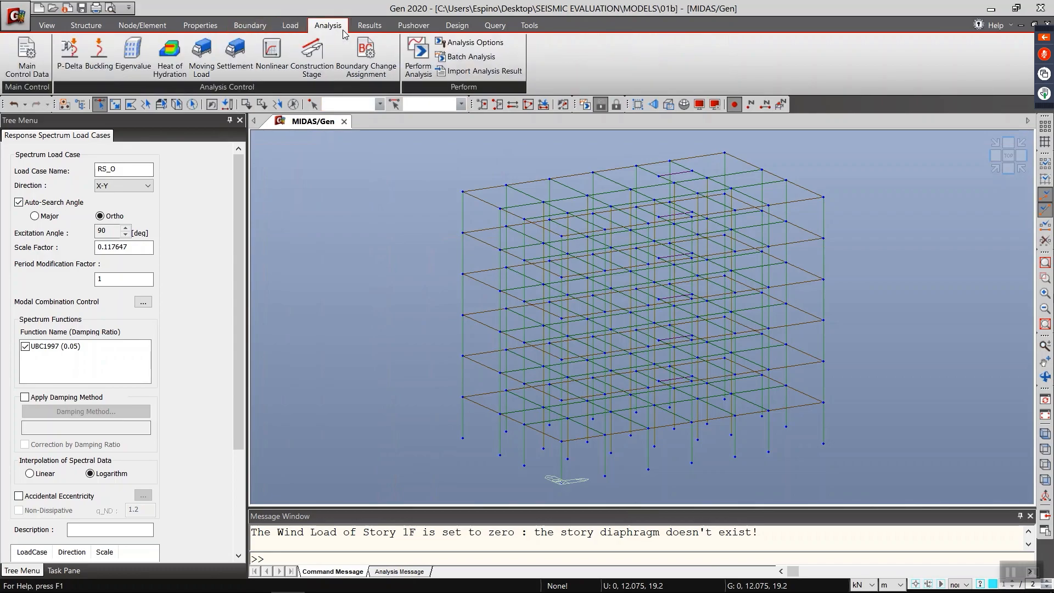
{"action": "left_click", "coordinate": [426, 73]}
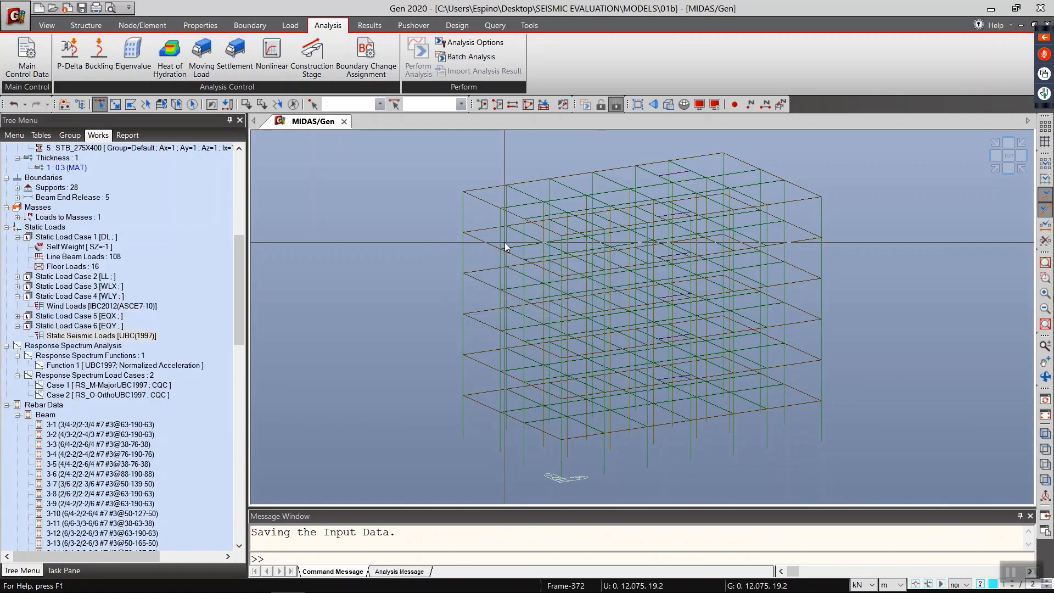
Step: Open the eigenvalue mode result table of the vibration mode shapes, keeping the default node range 1to208
{"action": "left_click", "coordinate": [369, 25]}
{"action": "left_click", "coordinate": [401, 42]}
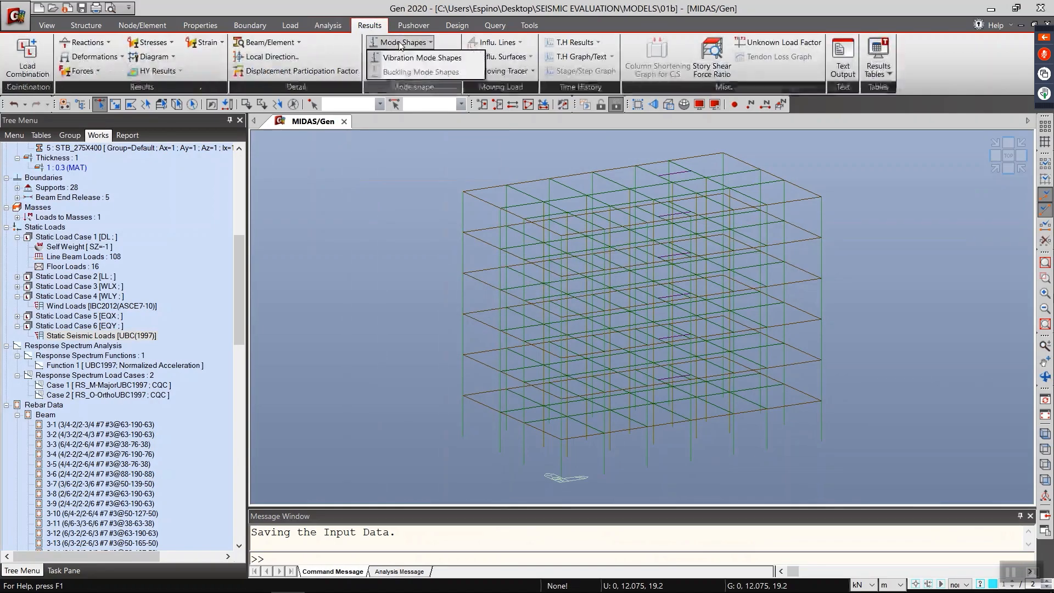
{"action": "left_click", "coordinate": [421, 58]}
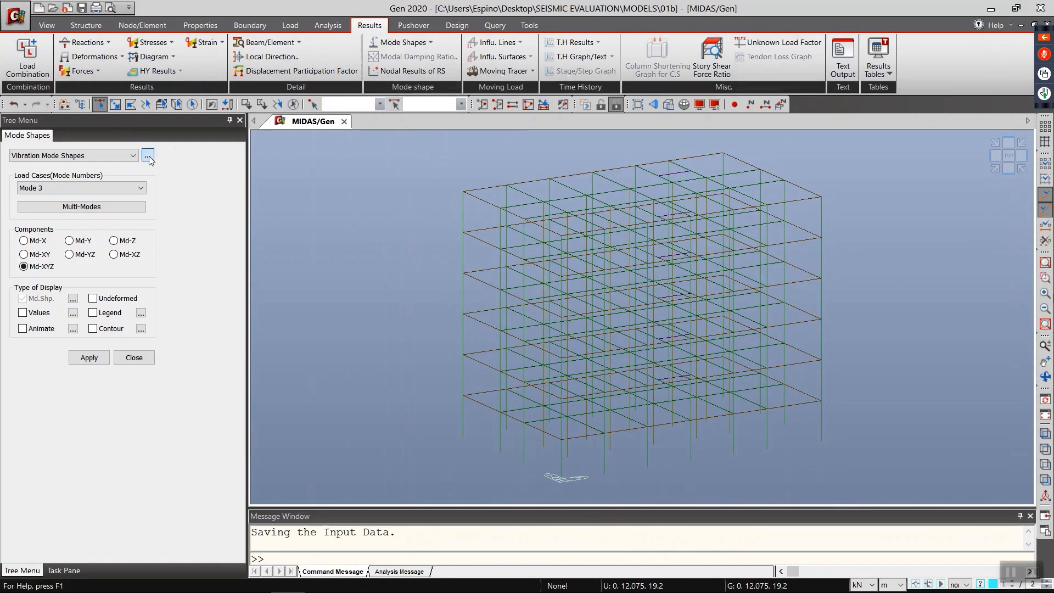
{"action": "left_click", "coordinate": [147, 156]}
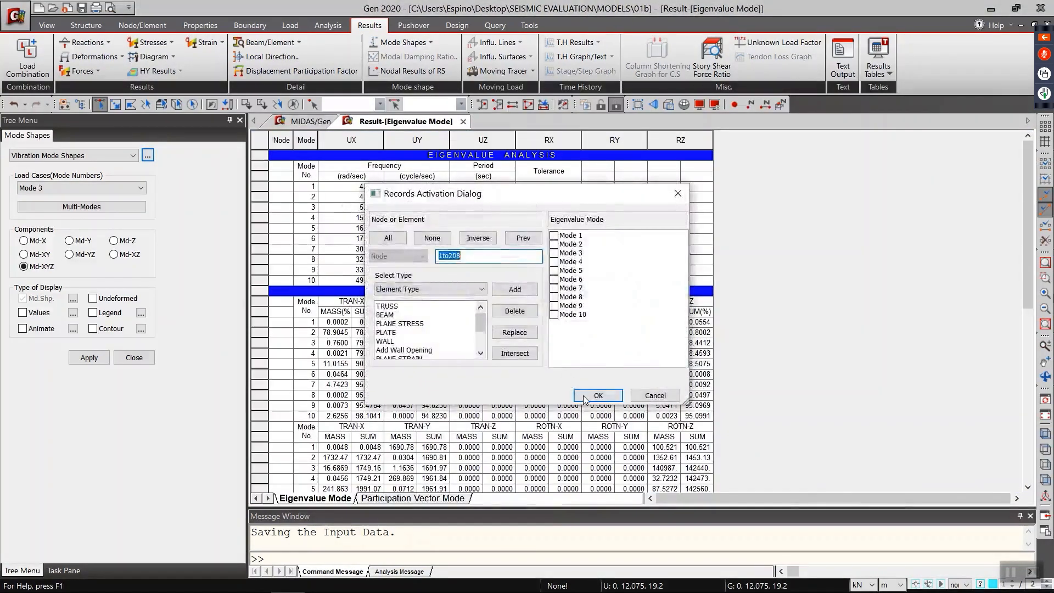
{"action": "left_click", "coordinate": [598, 395]}
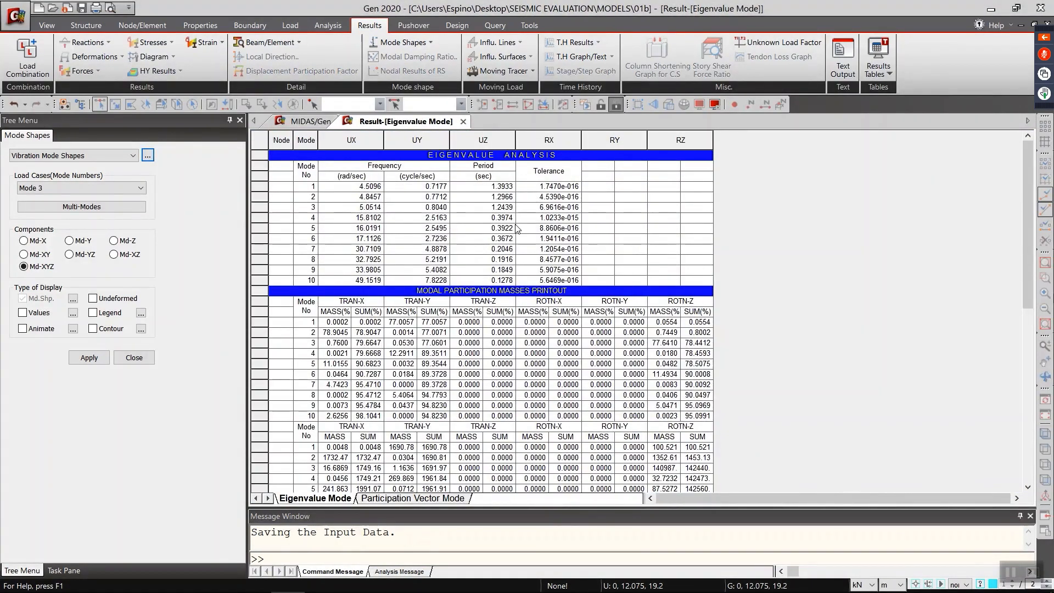
Step: Examine the modal periods, participation masses and participation factors in the eigenvalue table, and close the table
{"action": "scroll", "coordinate": [483, 324], "scroll_direction": "down", "scroll_amount": 4}
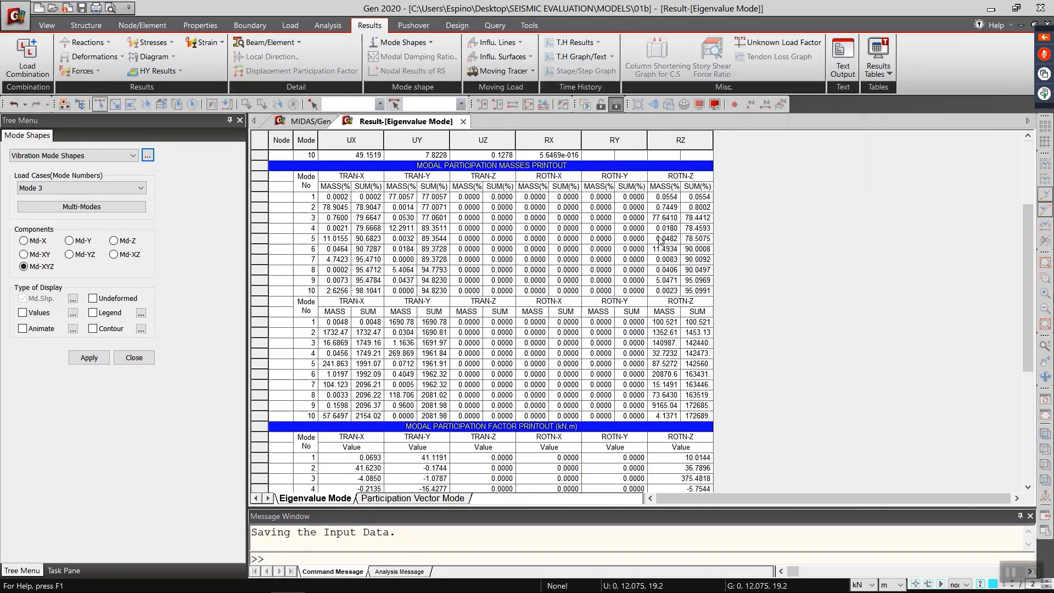
{"action": "scroll", "coordinate": [526, 280], "scroll_direction": "down", "scroll_amount": 1}
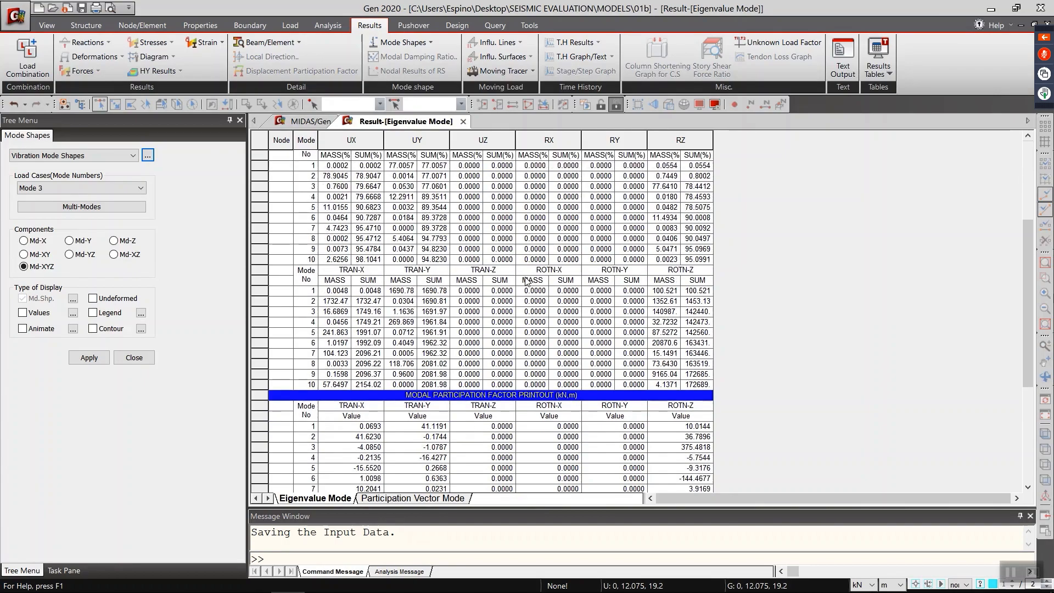
{"action": "scroll", "coordinate": [467, 264], "scroll_direction": "up", "scroll_amount": 1}
{"action": "scroll", "coordinate": [468, 264], "scroll_direction": "down", "scroll_amount": 2}
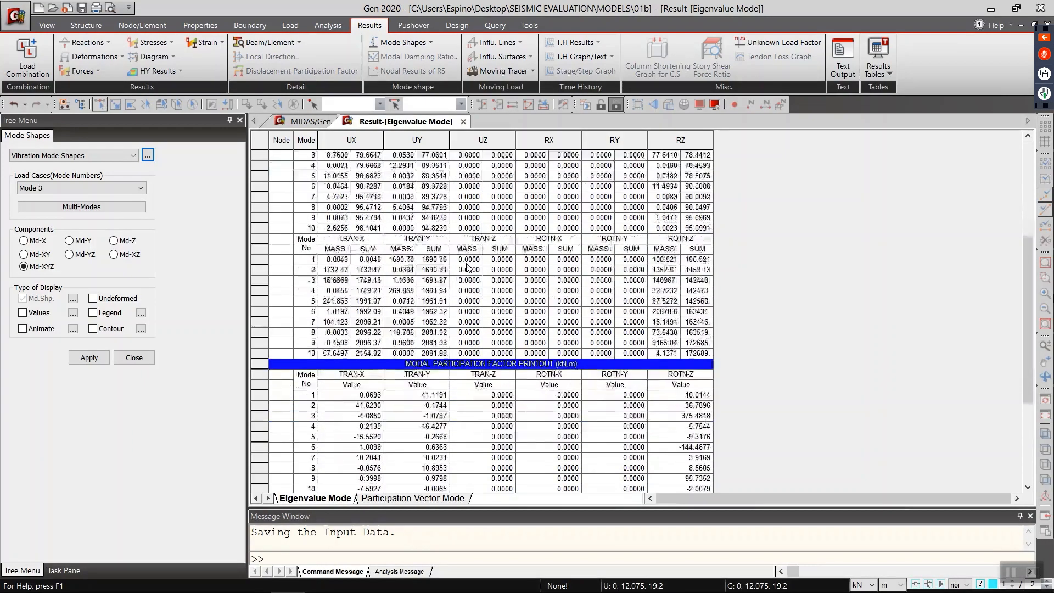
{"action": "scroll", "coordinate": [468, 268], "scroll_direction": "down", "scroll_amount": 1}
{"action": "scroll", "coordinate": [469, 269], "scroll_direction": "up", "scroll_amount": 5}
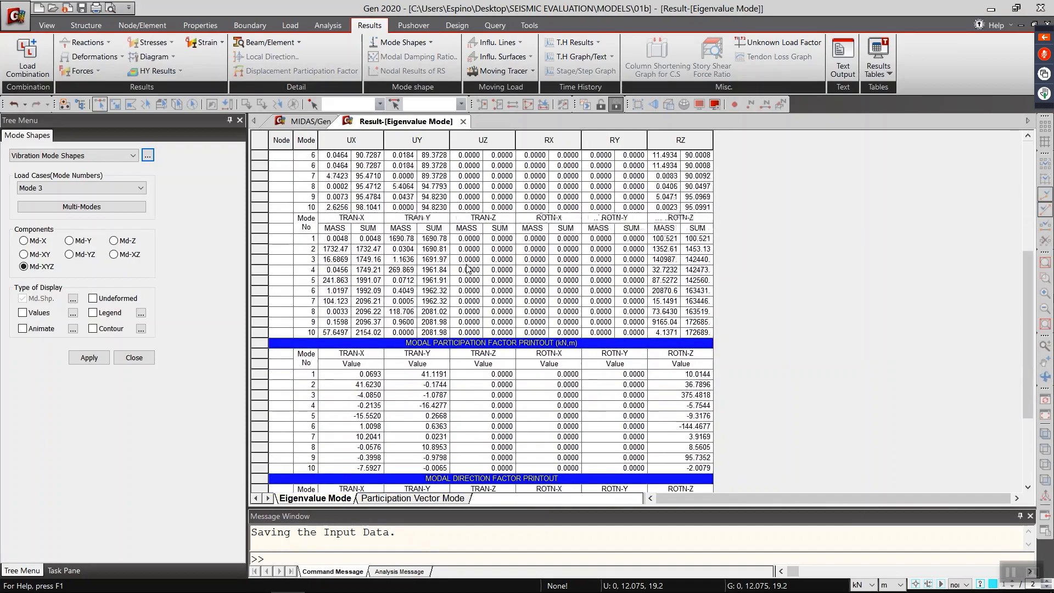
{"action": "scroll", "coordinate": [467, 269], "scroll_direction": "up", "scroll_amount": 2}
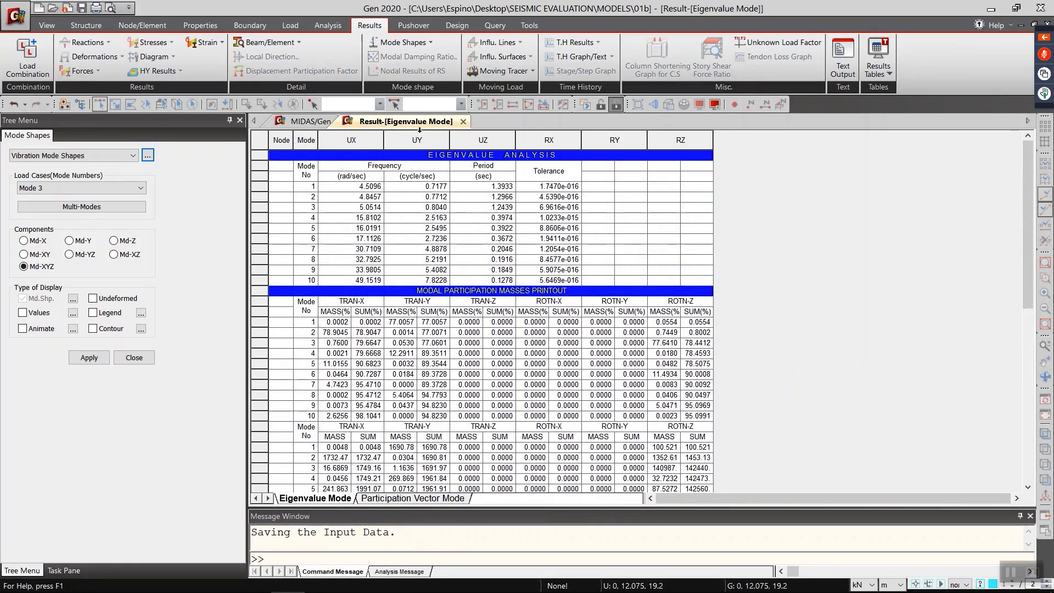
{"action": "left_click", "coordinate": [463, 121]}
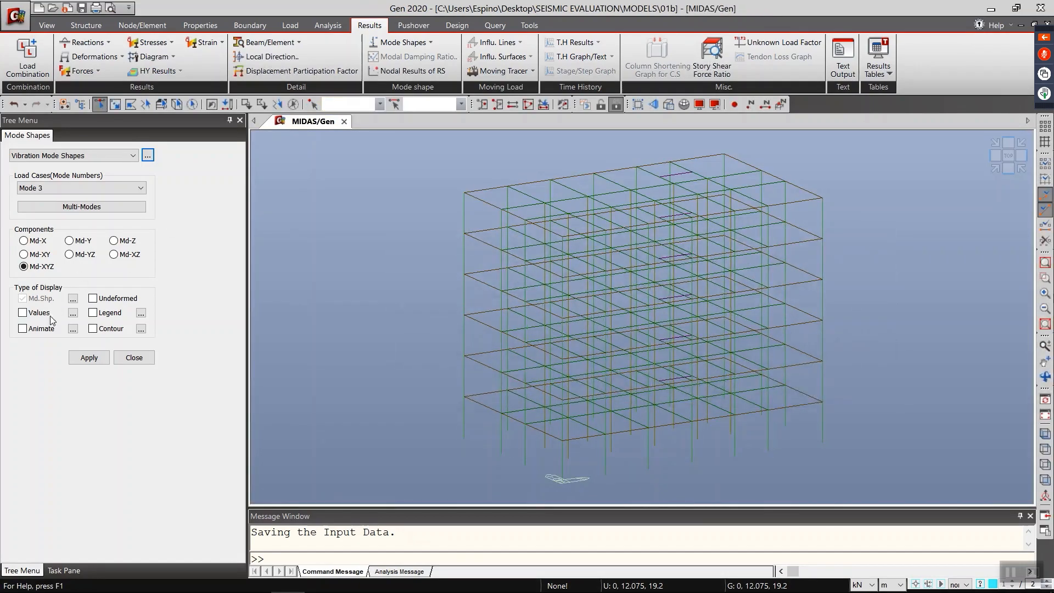
Step: Animate vibration Mode 1 with legend and contour enabled, showing the members as solid sections in the hidden view
{"action": "left_click", "coordinate": [106, 317]}
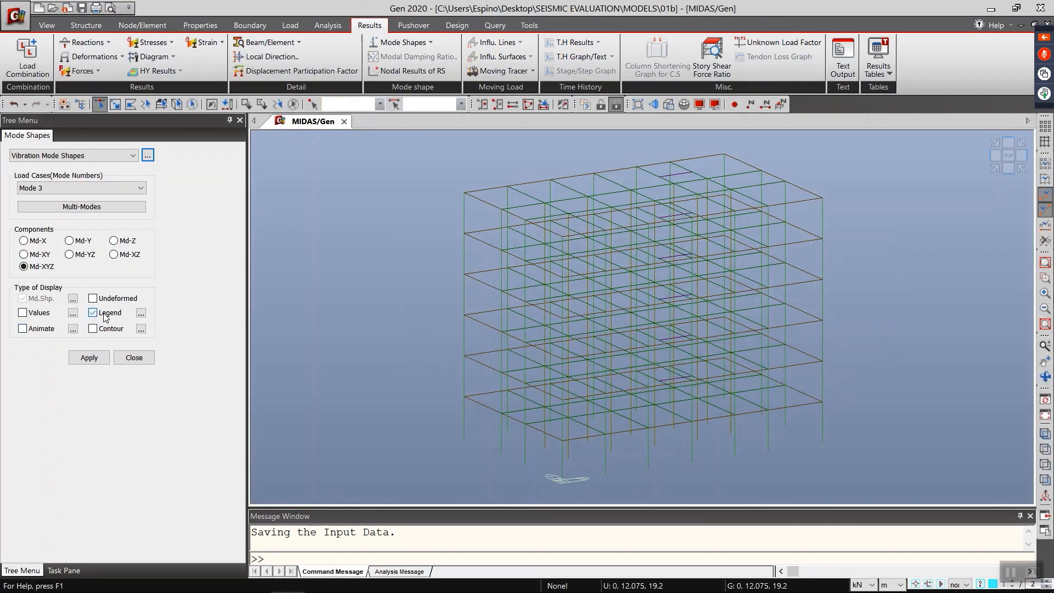
{"action": "left_click", "coordinate": [34, 196]}
{"action": "left_click", "coordinate": [40, 206]}
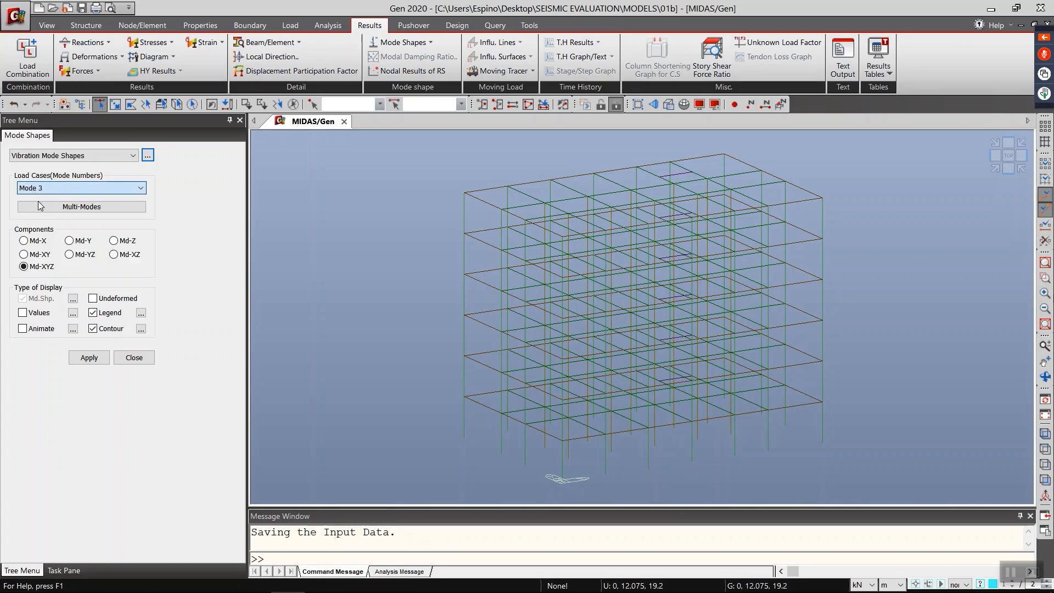
{"action": "left_click", "coordinate": [87, 361]}
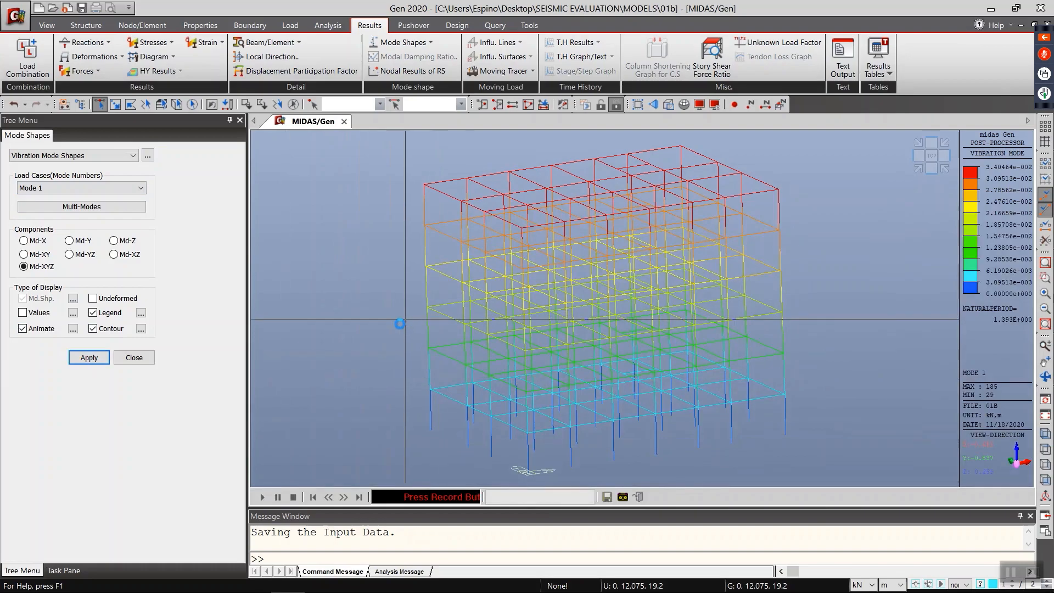
{"action": "key", "text": "ctrl+h"}
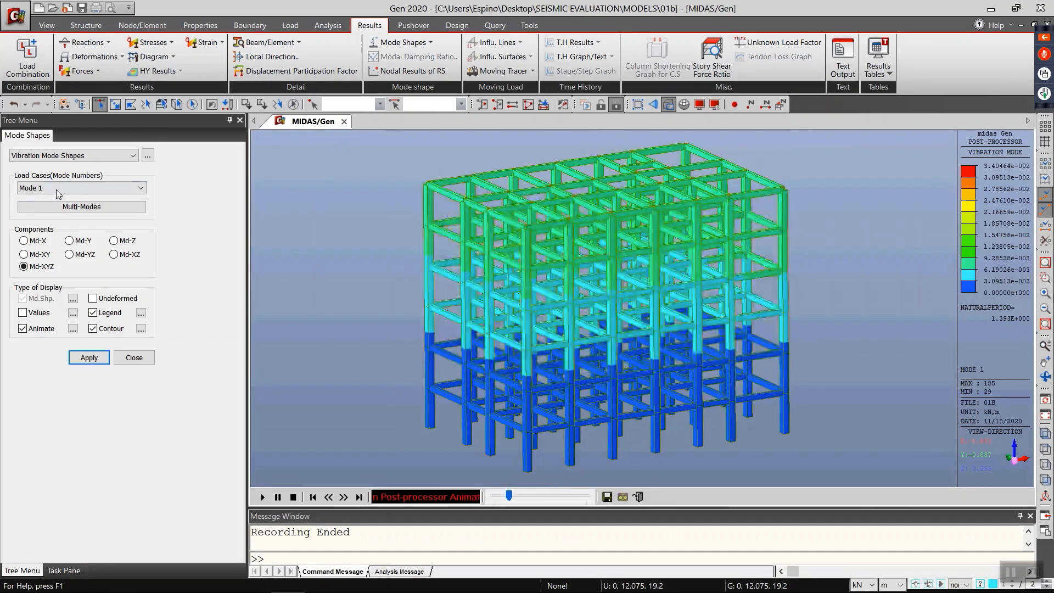
Step: Display vibration Mode 2 of the building and record its animation
{"action": "left_click", "coordinate": [82, 187]}
{"action": "left_click", "coordinate": [82, 206]}
{"action": "left_click", "coordinate": [89, 356]}
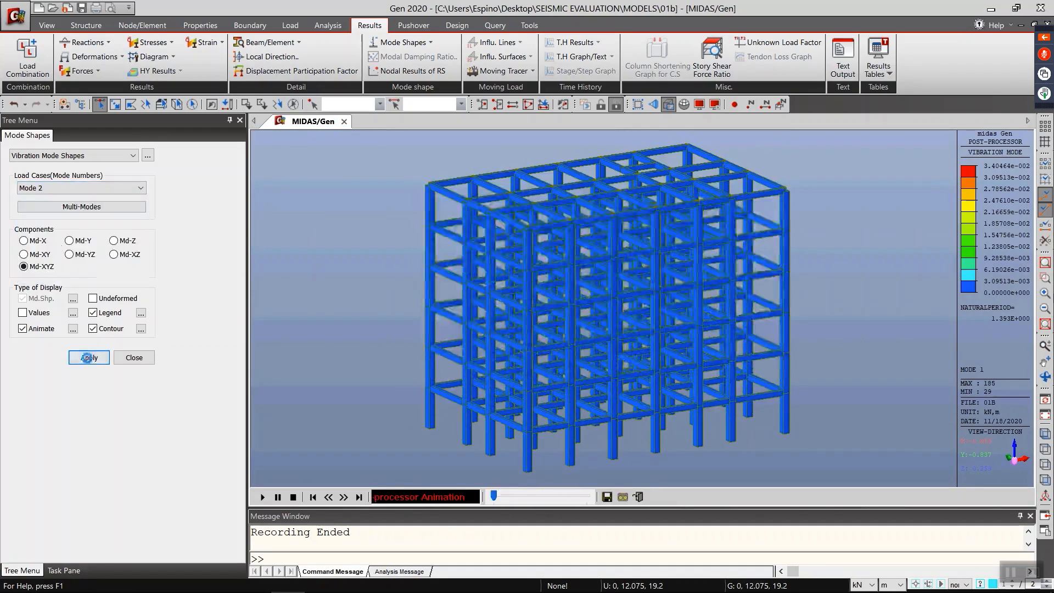
{"action": "left_click", "coordinate": [623, 497]}
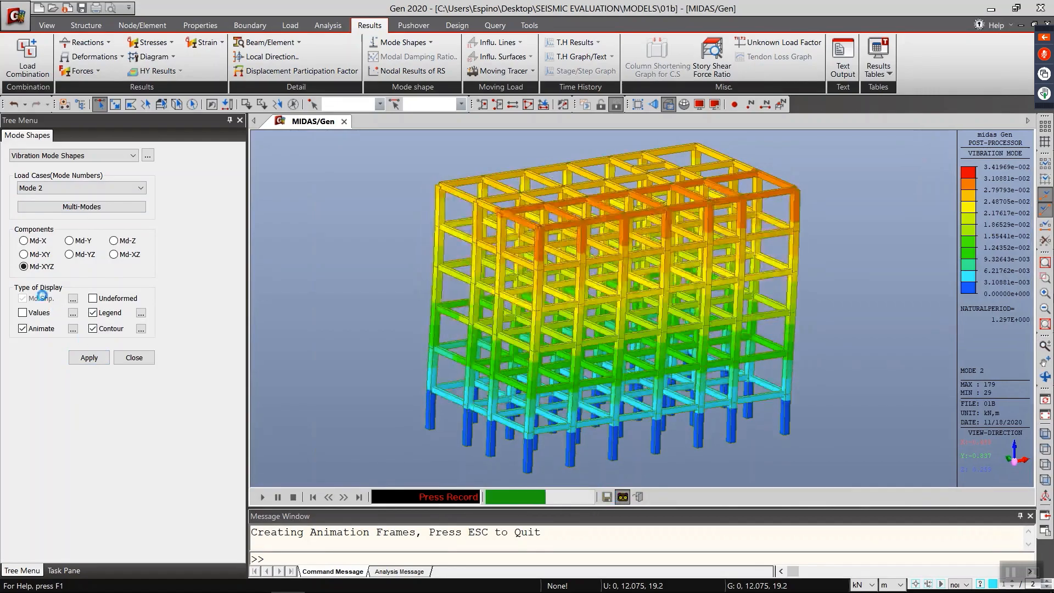
Step: Display vibration Mode 3, record its animation, and exit the animation mode
{"action": "left_click", "coordinate": [73, 188]}
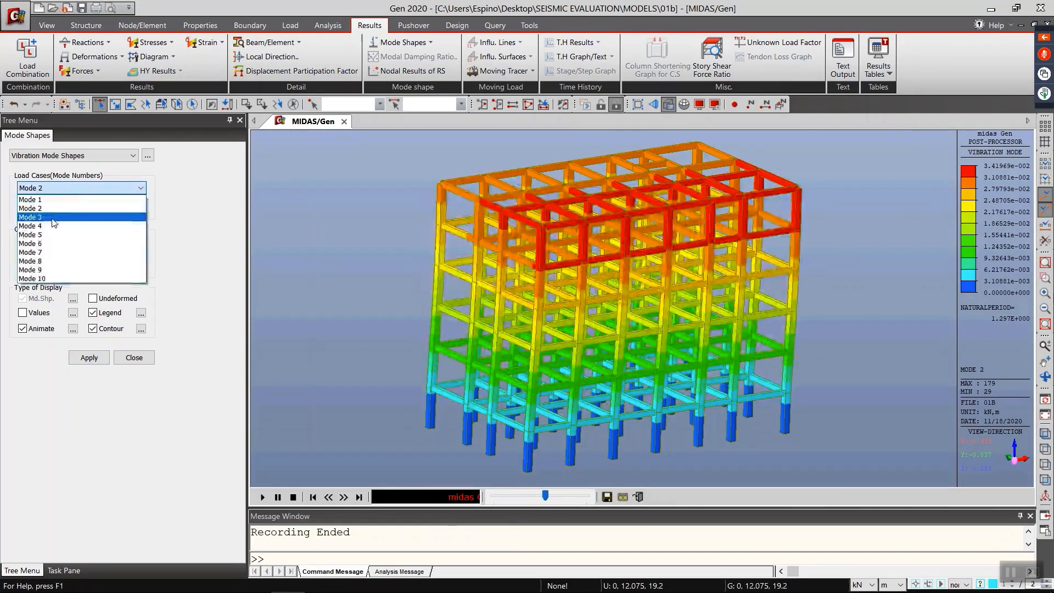
{"action": "left_click", "coordinate": [33, 212]}
{"action": "left_click", "coordinate": [89, 357]}
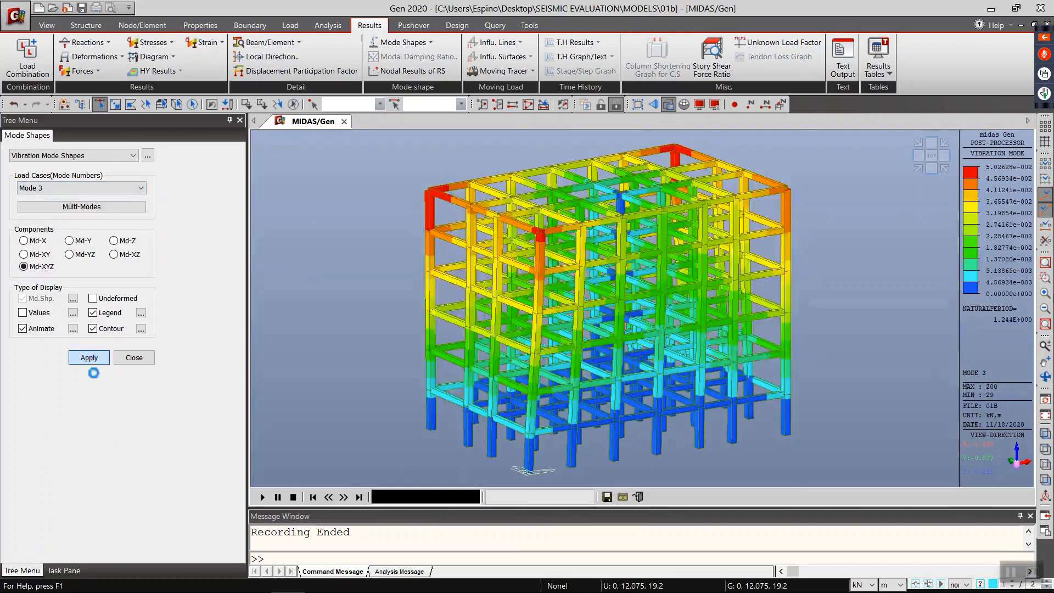
{"action": "left_click", "coordinate": [621, 496]}
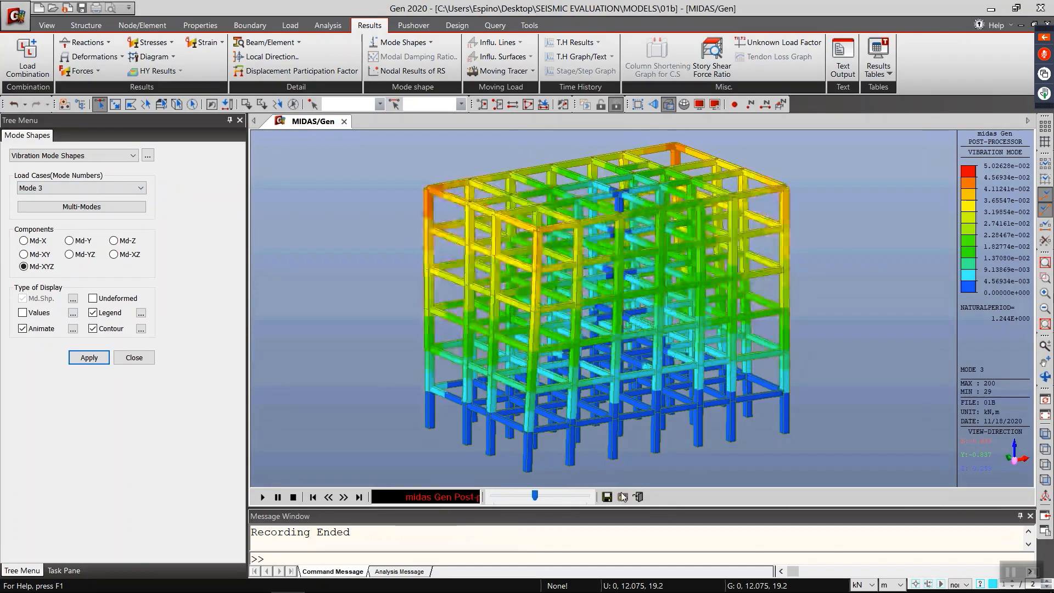
{"action": "left_click", "coordinate": [637, 498]}
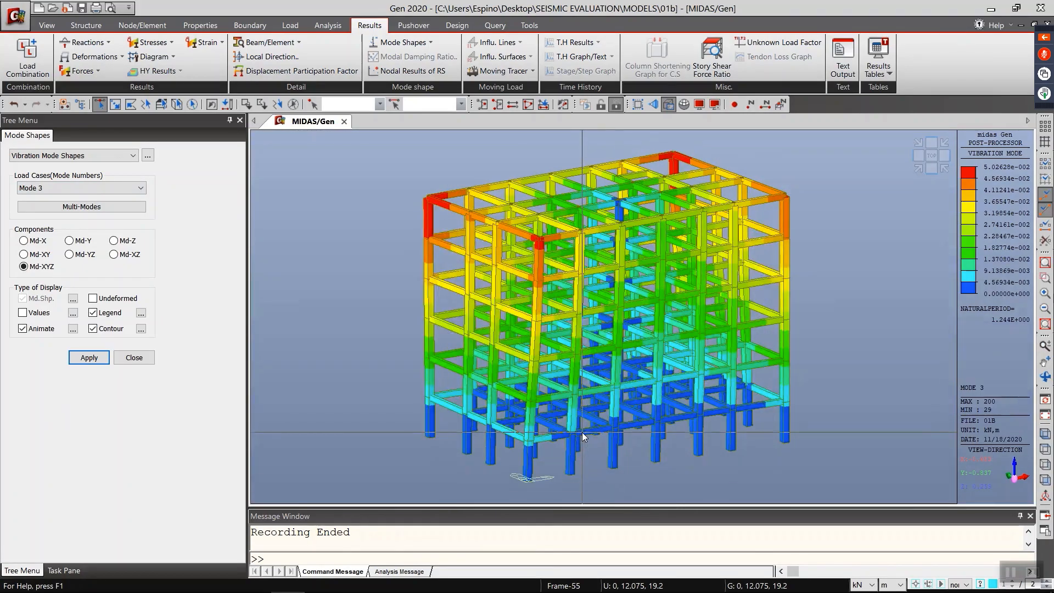
{"action": "mouse_move", "coordinate": [582, 433]}
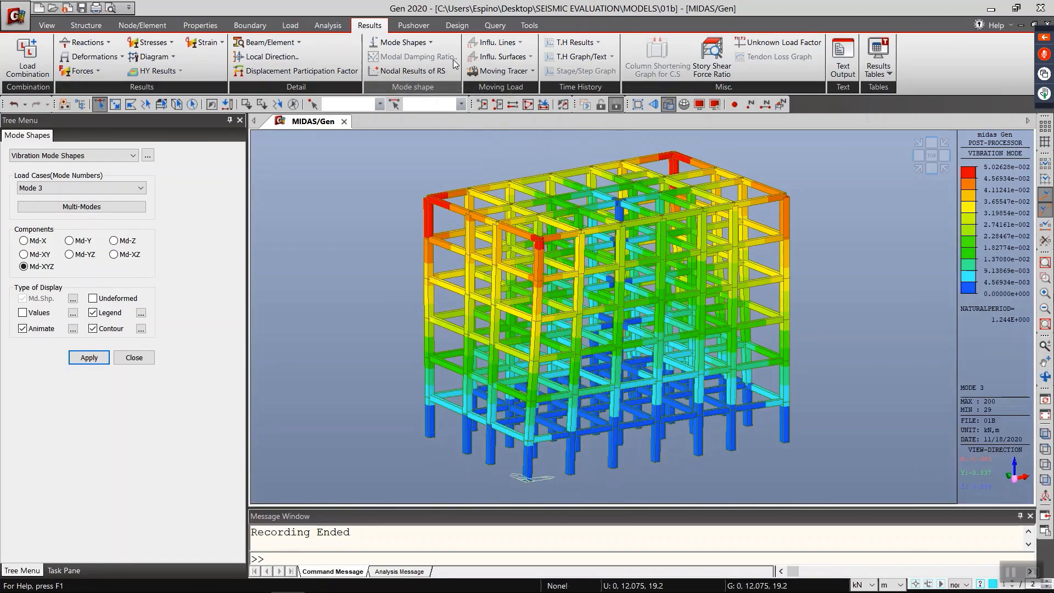
Step: Review the concrete design code settings offered for ACI318M-14, and close them without applying the change
{"action": "left_click", "coordinate": [464, 29]}
{"action": "left_click", "coordinate": [178, 56]}
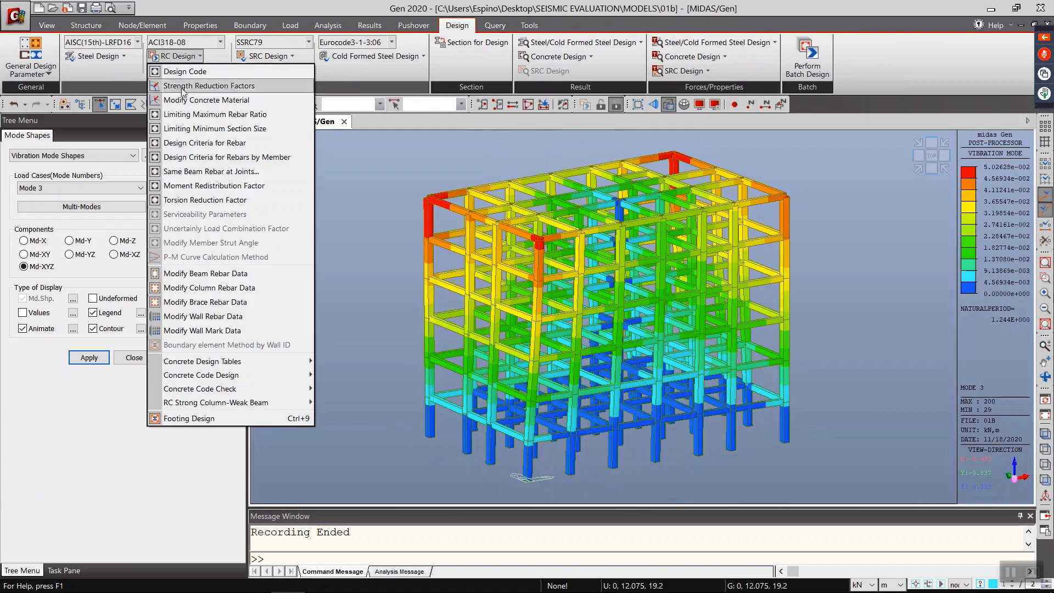
{"action": "left_click", "coordinate": [205, 151]}
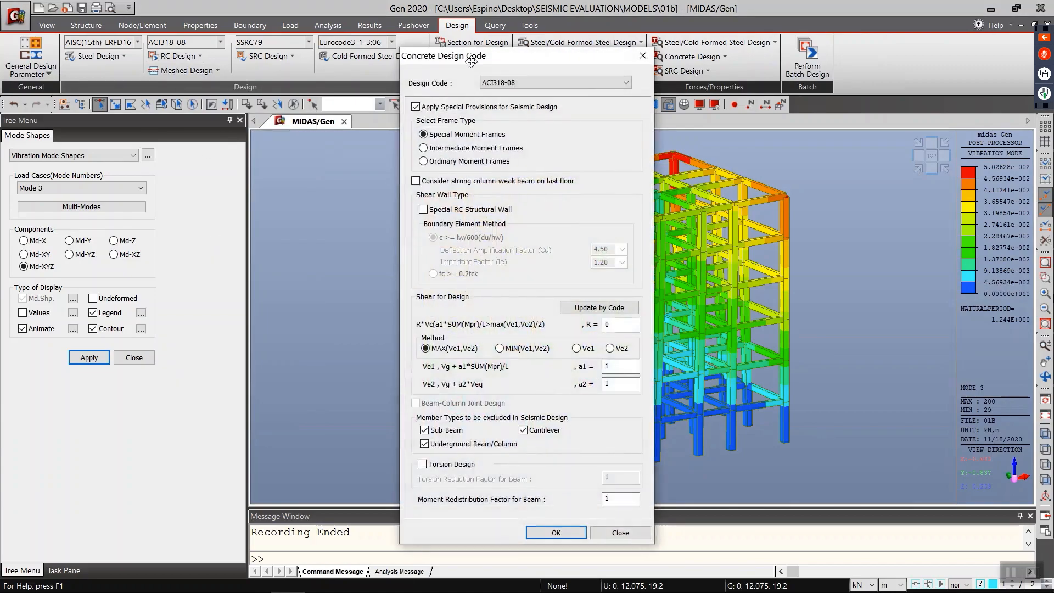
{"action": "left_click_drag", "start_coordinate": [468, 62], "coordinate": [309, 62]}
{"action": "left_click", "coordinate": [481, 55]}
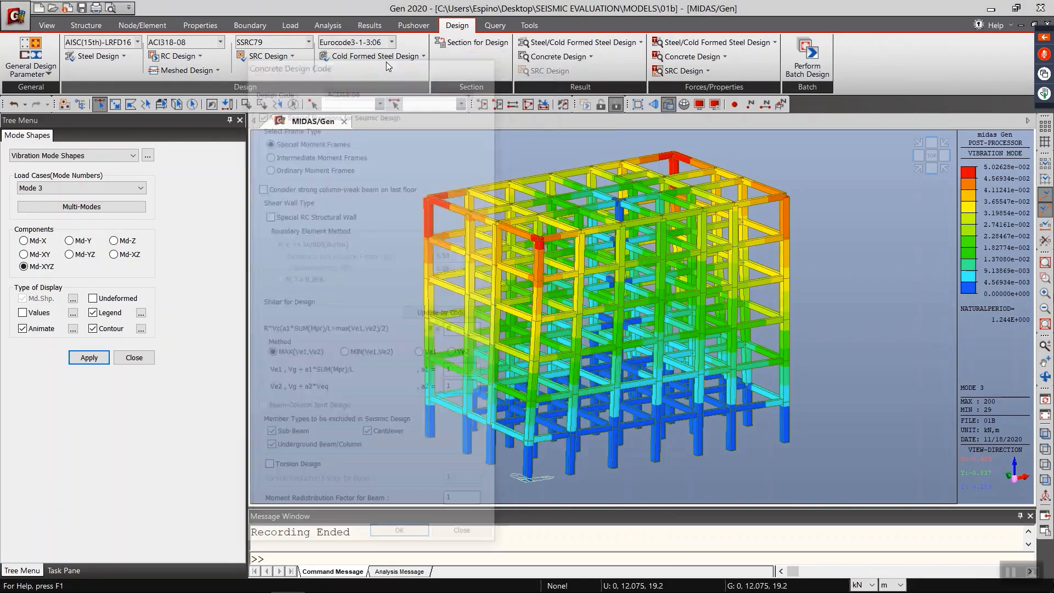
{"action": "left_click", "coordinate": [174, 56]}
{"action": "left_click", "coordinate": [177, 71]}
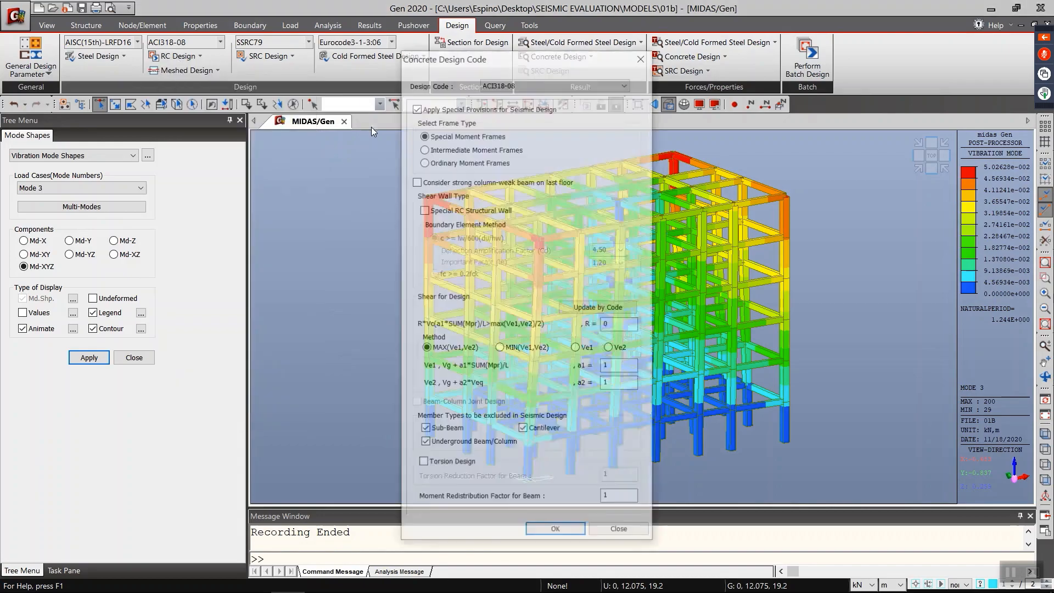
{"action": "left_click", "coordinate": [497, 83]}
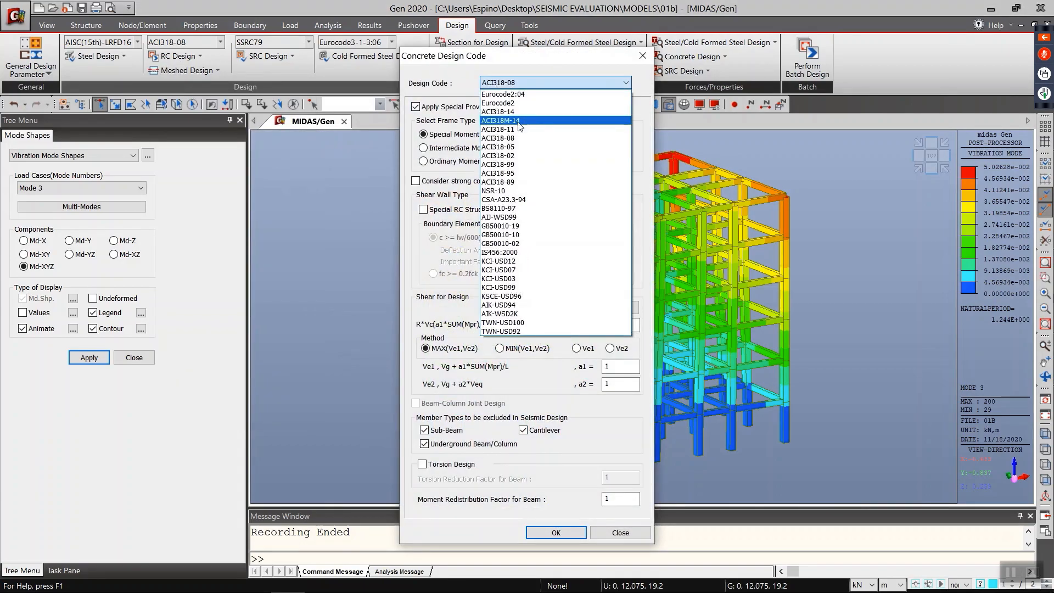
{"action": "left_click", "coordinate": [511, 134]}
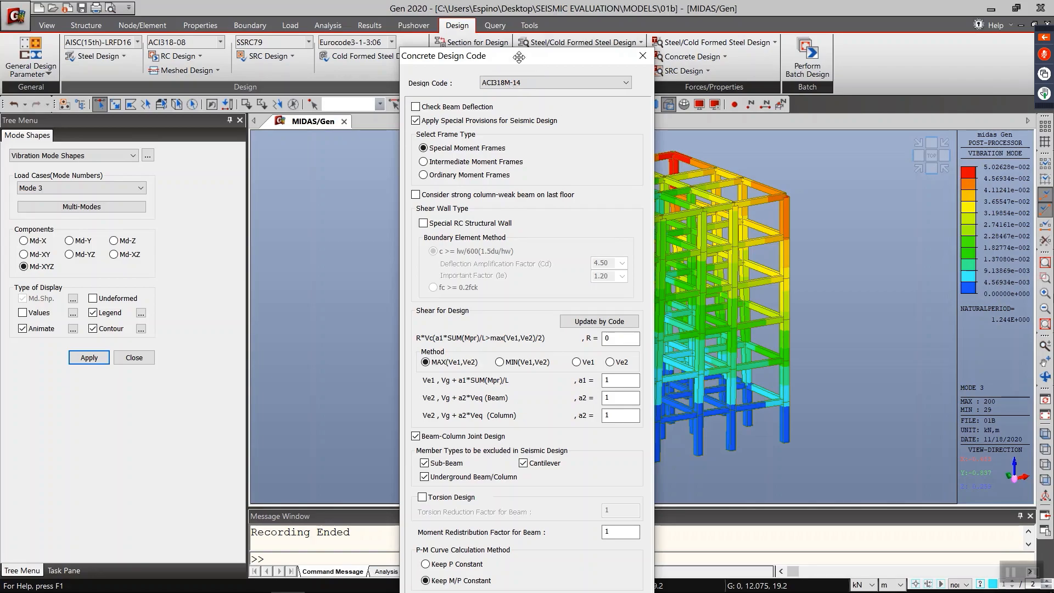
{"action": "left_click_drag", "start_coordinate": [519, 56], "coordinate": [531, 22]}
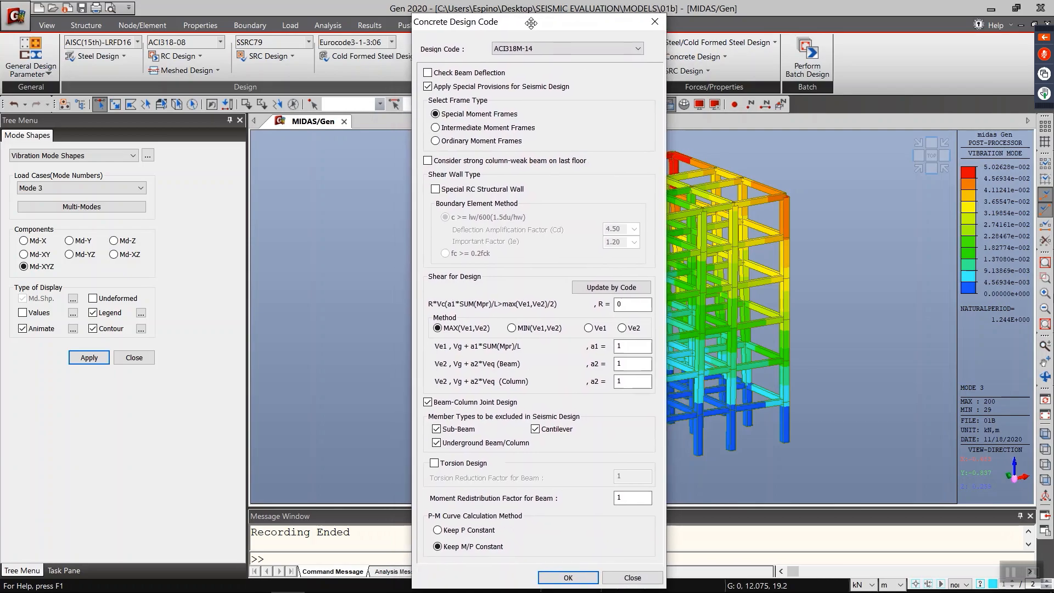
{"action": "left_click", "coordinate": [654, 27]}
Step: Review the concrete strength and rebar grades of the BEAM and COLUMN design materials, closing without modifications
{"action": "left_click", "coordinate": [176, 57]}
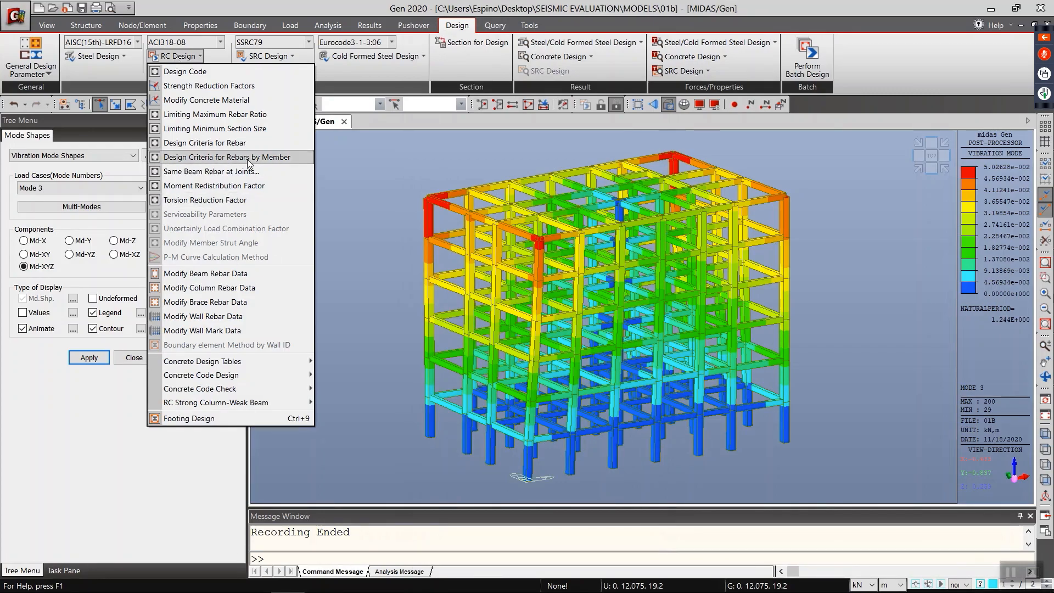
{"action": "left_click", "coordinate": [252, 104]}
{"action": "left_click_drag", "start_coordinate": [401, 159], "coordinate": [306, 148]}
{"action": "left_click", "coordinate": [324, 197]}
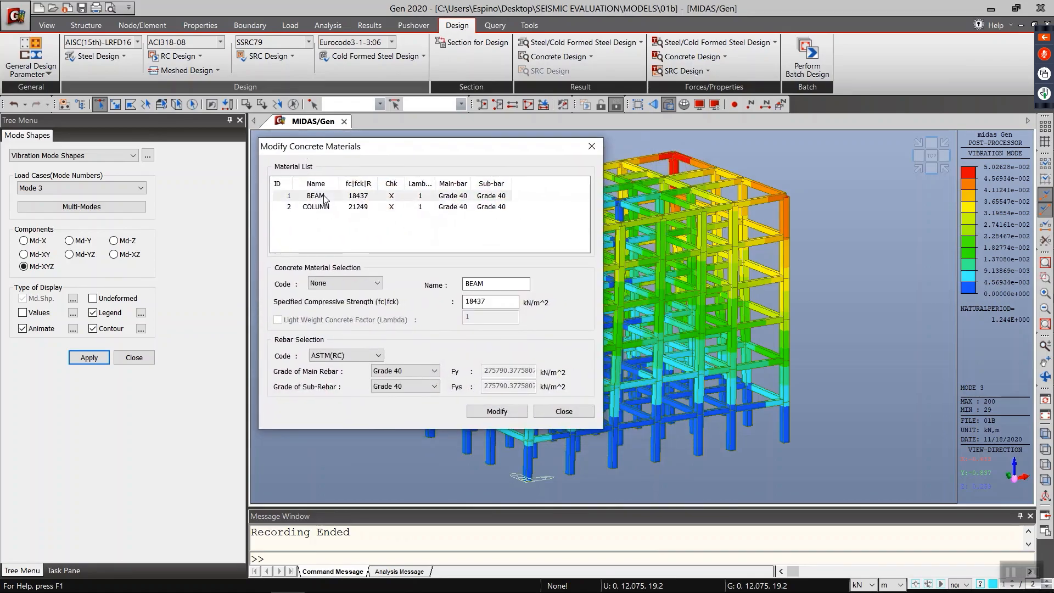
{"action": "left_click", "coordinate": [325, 208]}
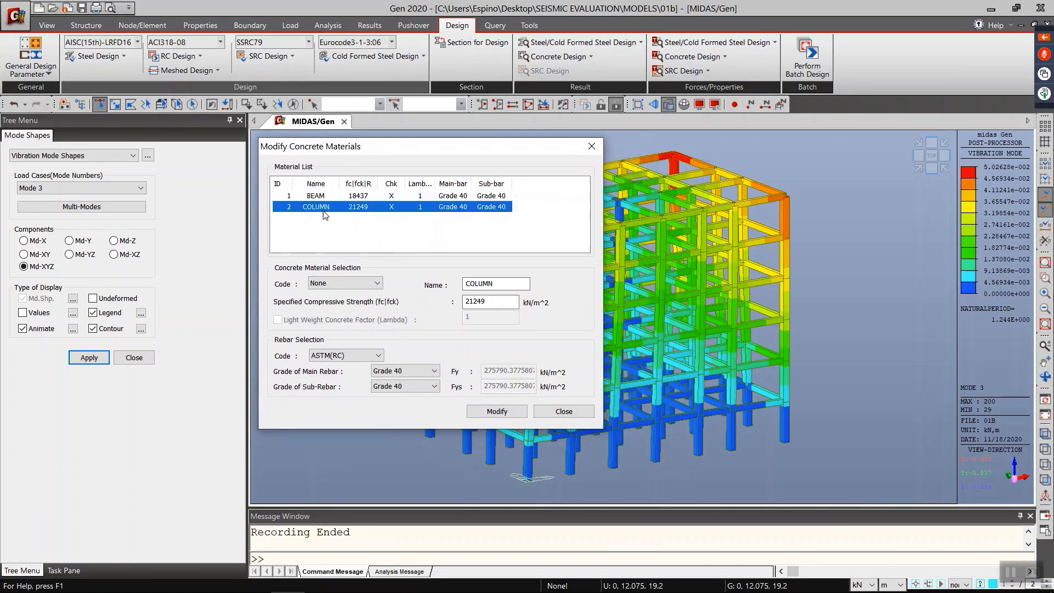
{"action": "left_click", "coordinate": [324, 198]}
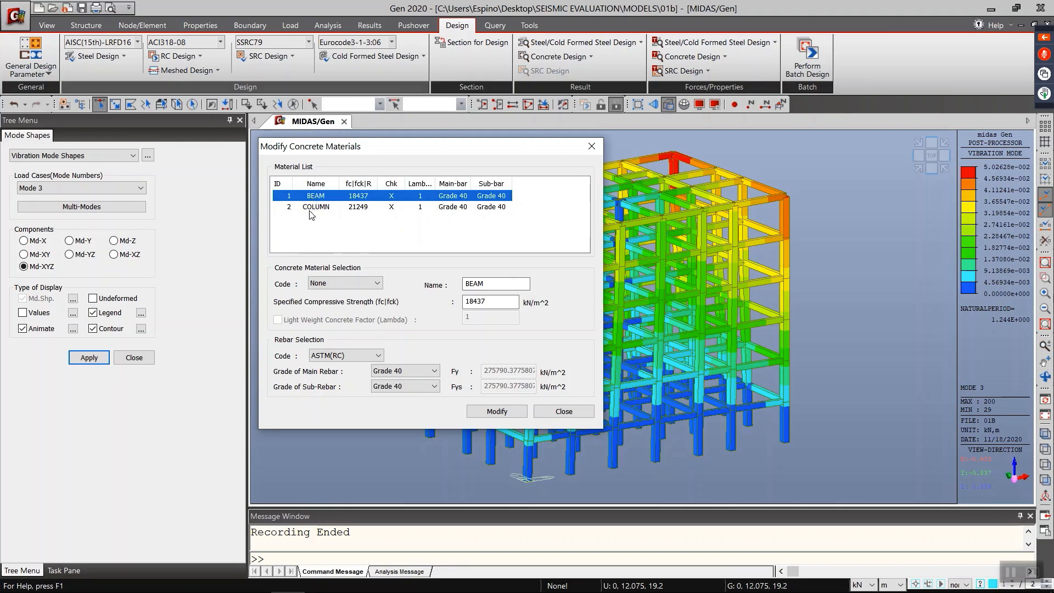
{"action": "left_click", "coordinate": [312, 208]}
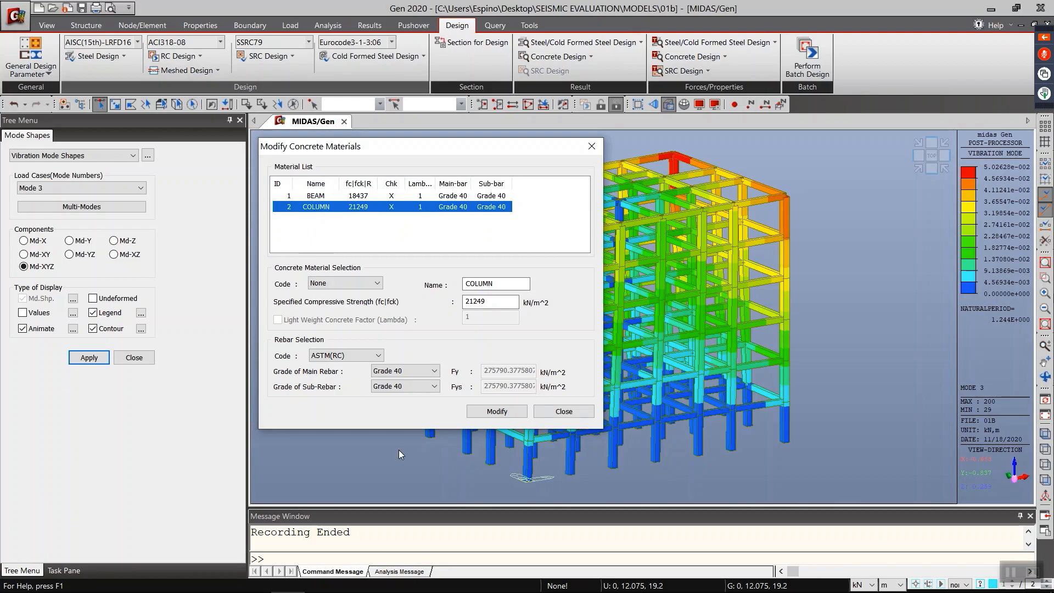
{"action": "left_click", "coordinate": [559, 416]}
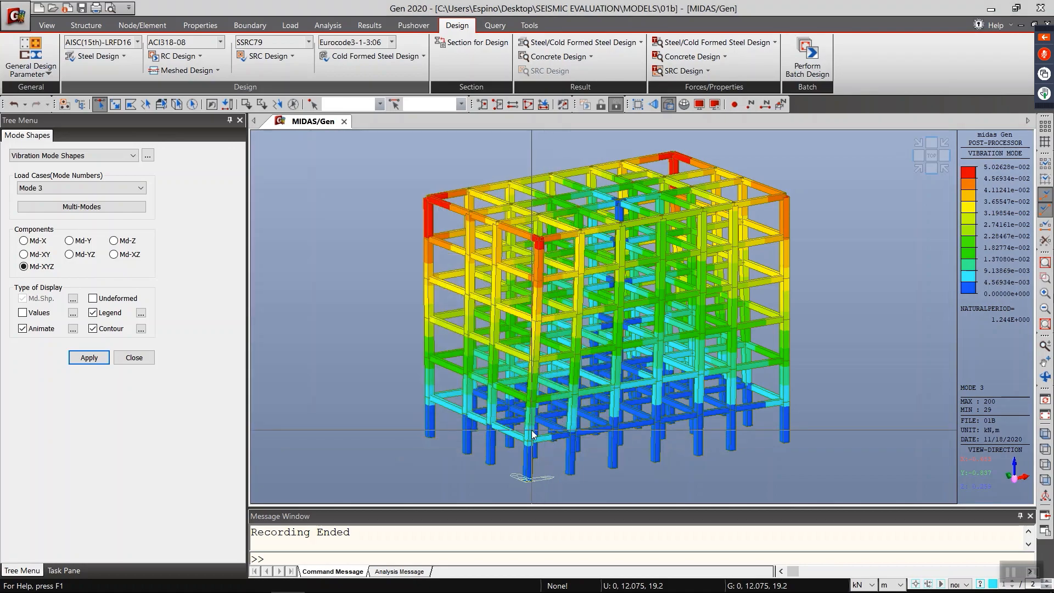
{"action": "mouse_move", "coordinate": [532, 430]}
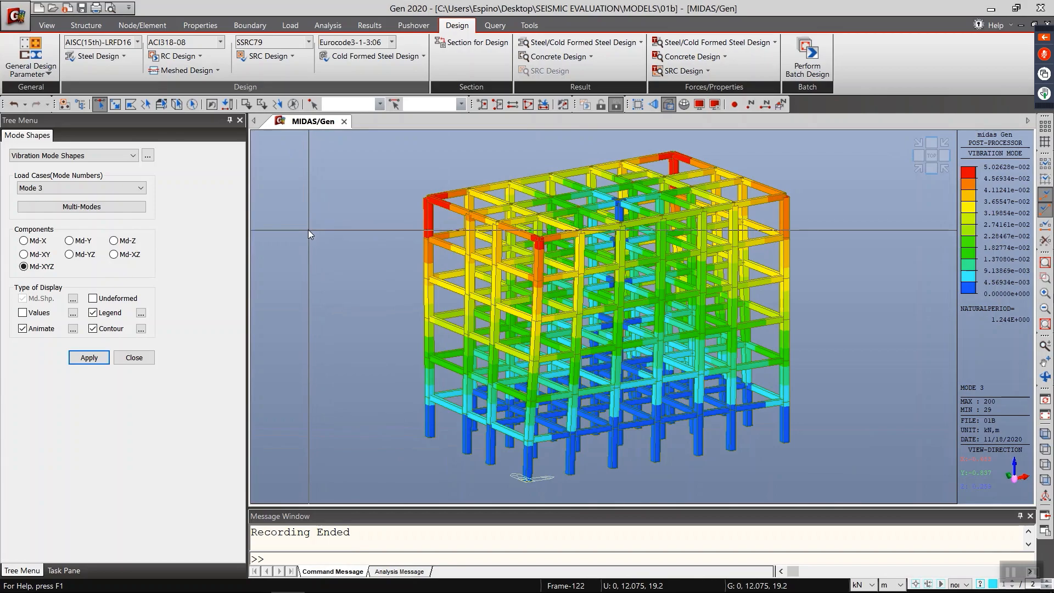
Step: Review the beam rebar data of the G_300X450 sub-sections from 3-1 to 3-13
{"action": "left_click", "coordinate": [178, 56]}
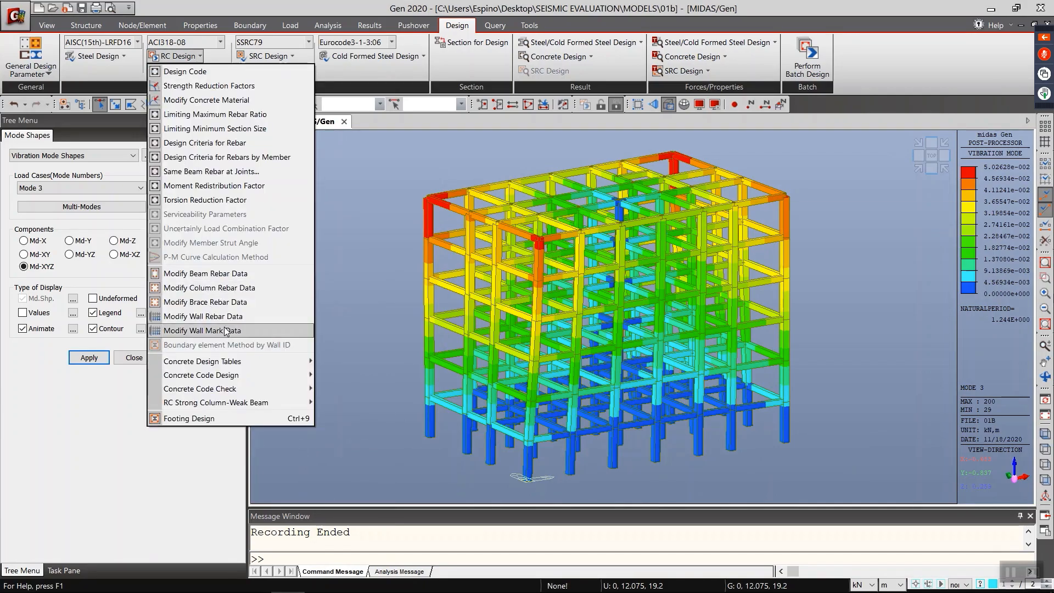
{"action": "left_click", "coordinate": [221, 274]}
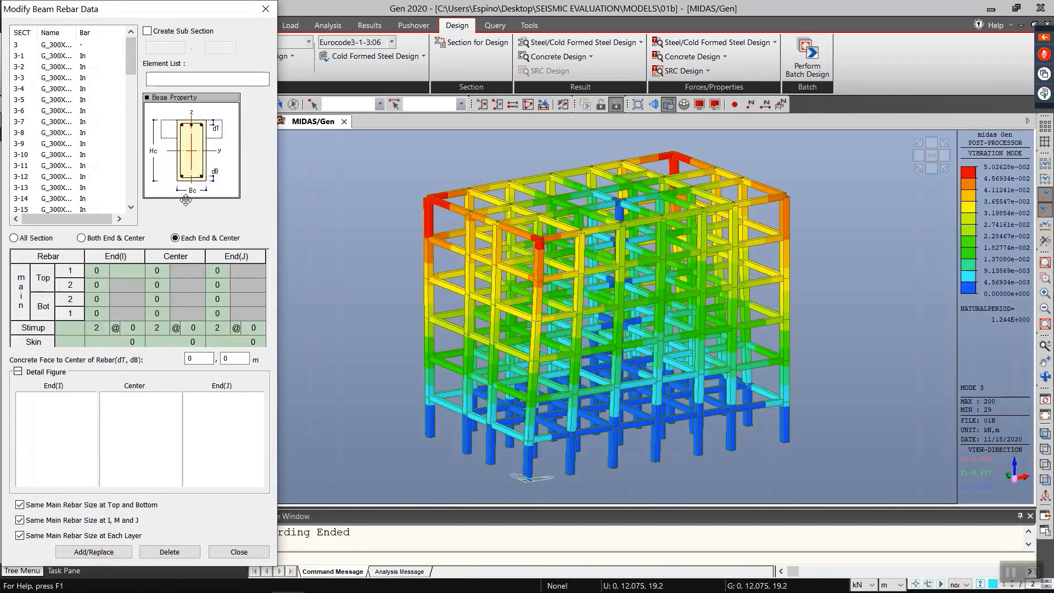
{"action": "left_click", "coordinate": [57, 45]}
{"action": "left_click", "coordinate": [57, 55]}
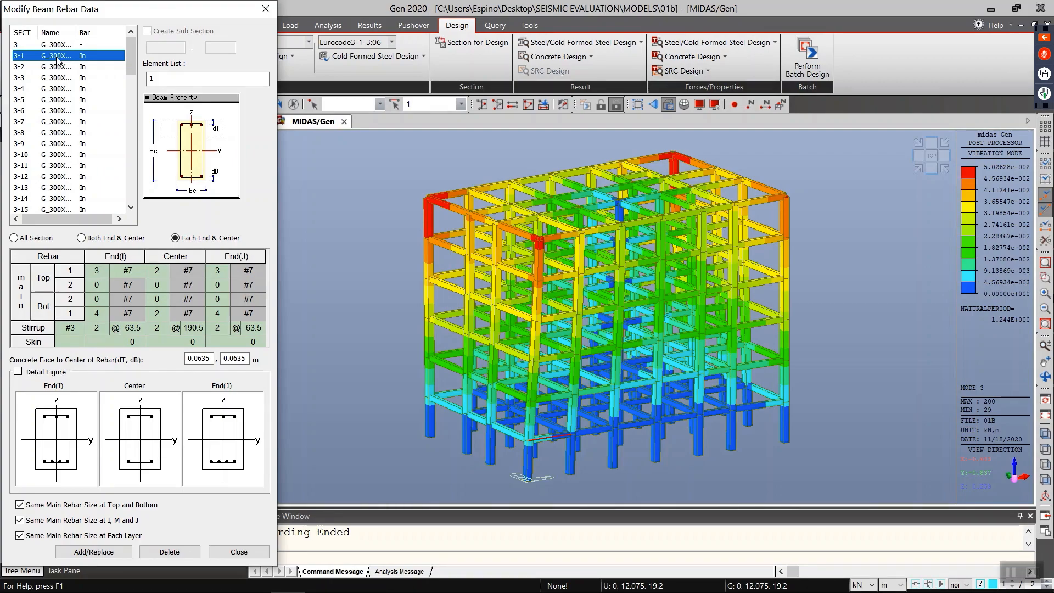
{"action": "left_click", "coordinate": [60, 67]}
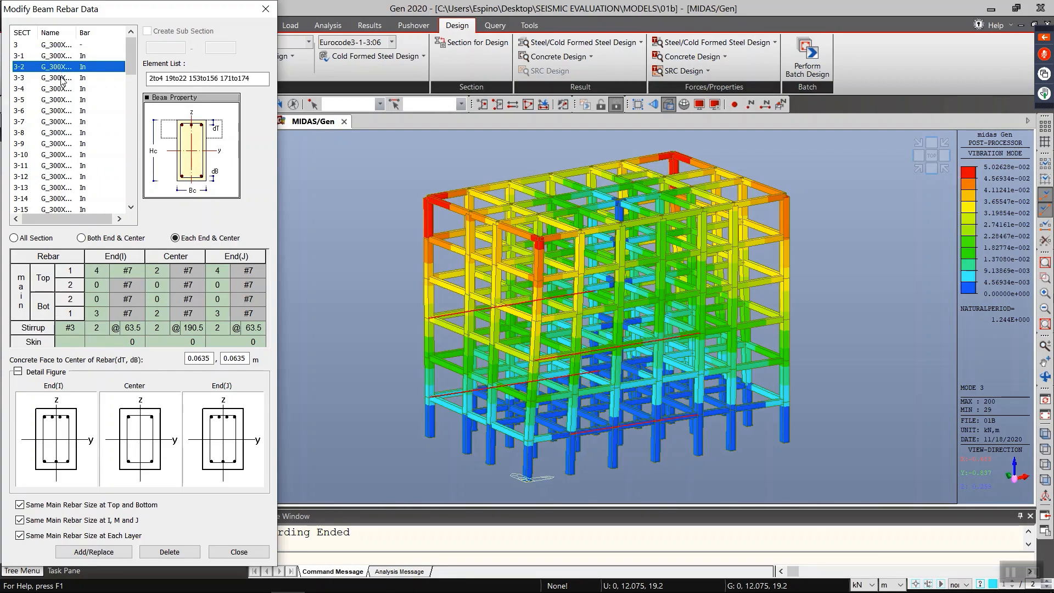
{"action": "left_click", "coordinate": [62, 78]}
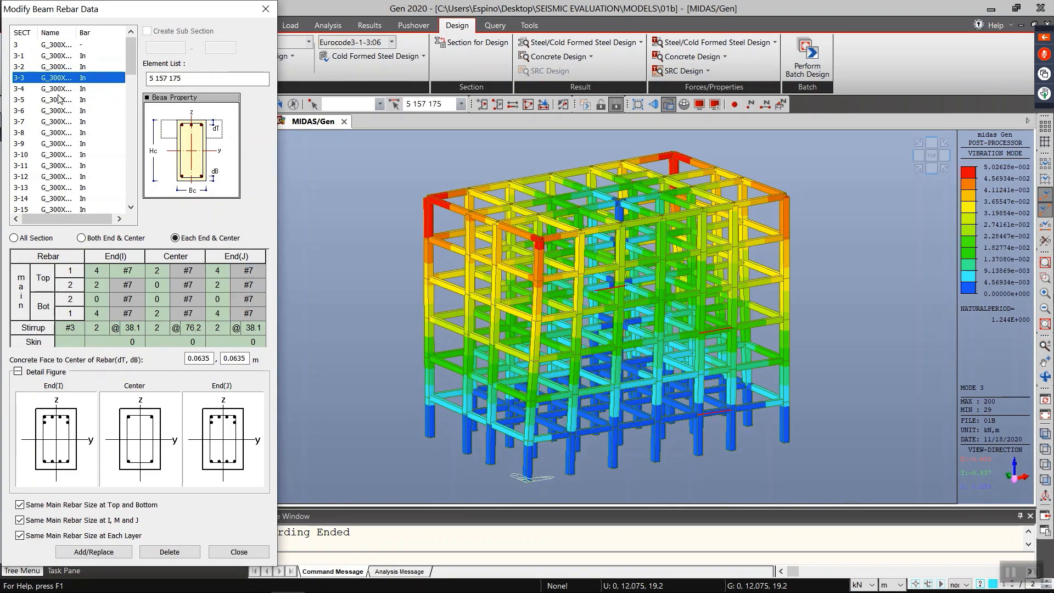
{"action": "left_click", "coordinate": [58, 93]}
{"action": "left_click", "coordinate": [59, 102]}
{"action": "left_click", "coordinate": [58, 113]}
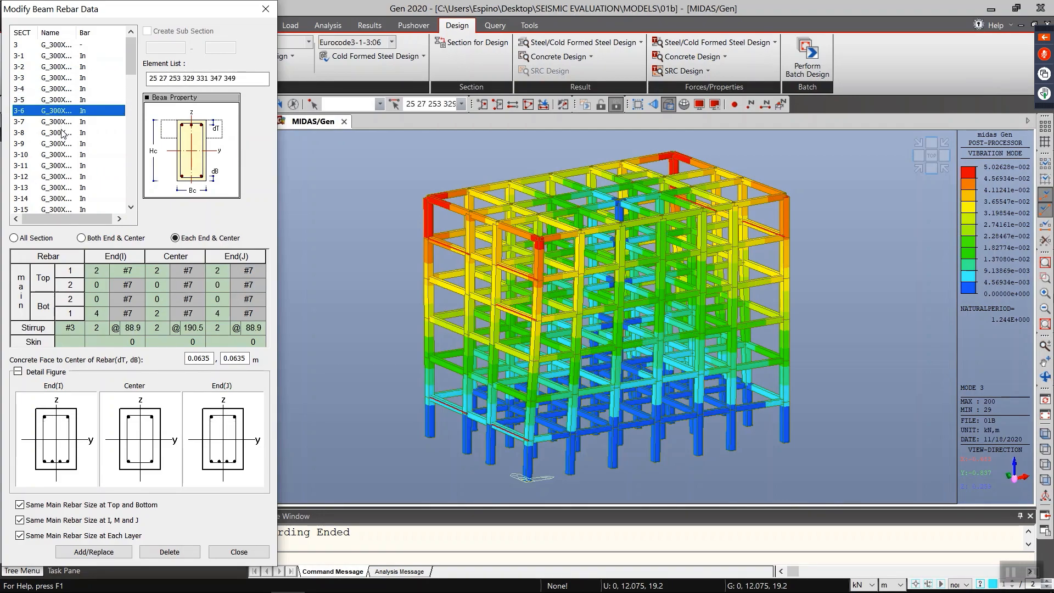
{"action": "left_click", "coordinate": [62, 133]}
{"action": "left_click", "coordinate": [60, 155]}
{"action": "left_click", "coordinate": [61, 165]}
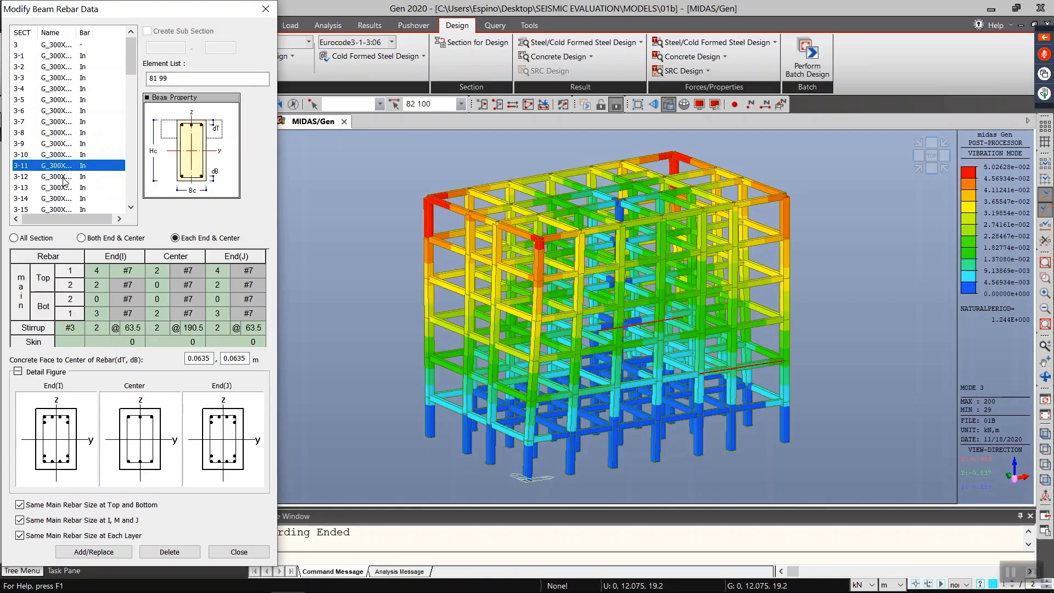
{"action": "left_click", "coordinate": [64, 176]}
{"action": "left_click", "coordinate": [63, 187]}
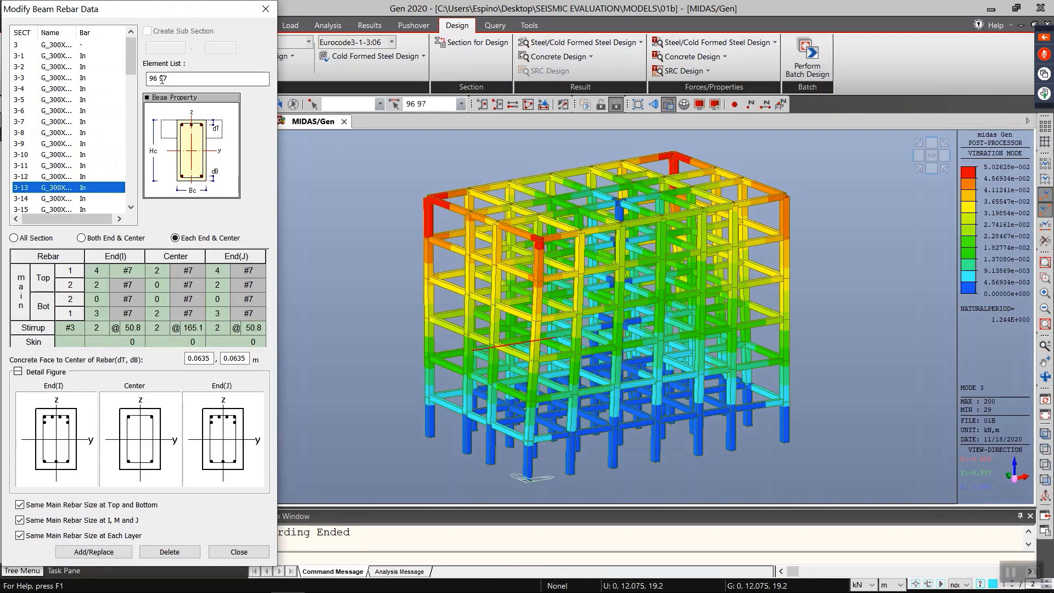
{"action": "left_click", "coordinate": [64, 167]}
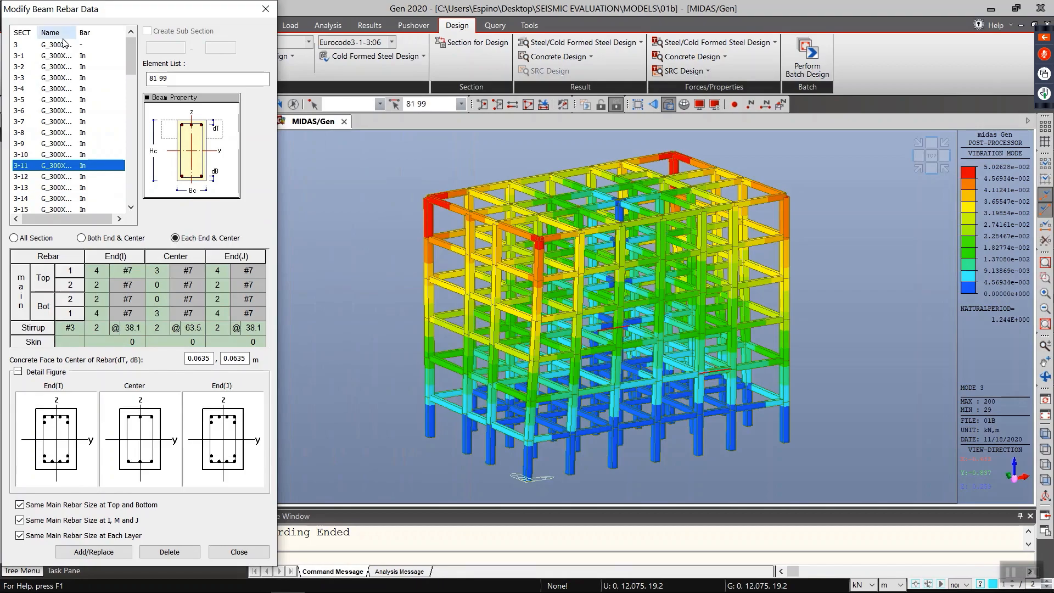
Step: Try out second-layer top bar counts at End(I) and Center of beam sub-section 3-1, closing the beam rebar data without replacing it
{"action": "left_click", "coordinate": [64, 44]}
{"action": "left_click", "coordinate": [64, 57]}
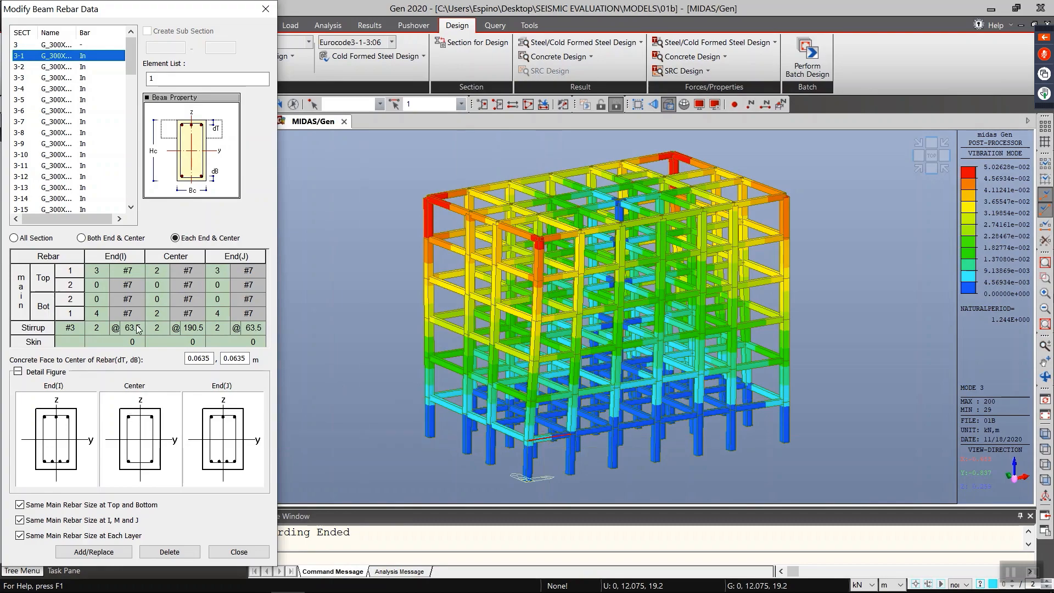
{"action": "left_click", "coordinate": [98, 271]}
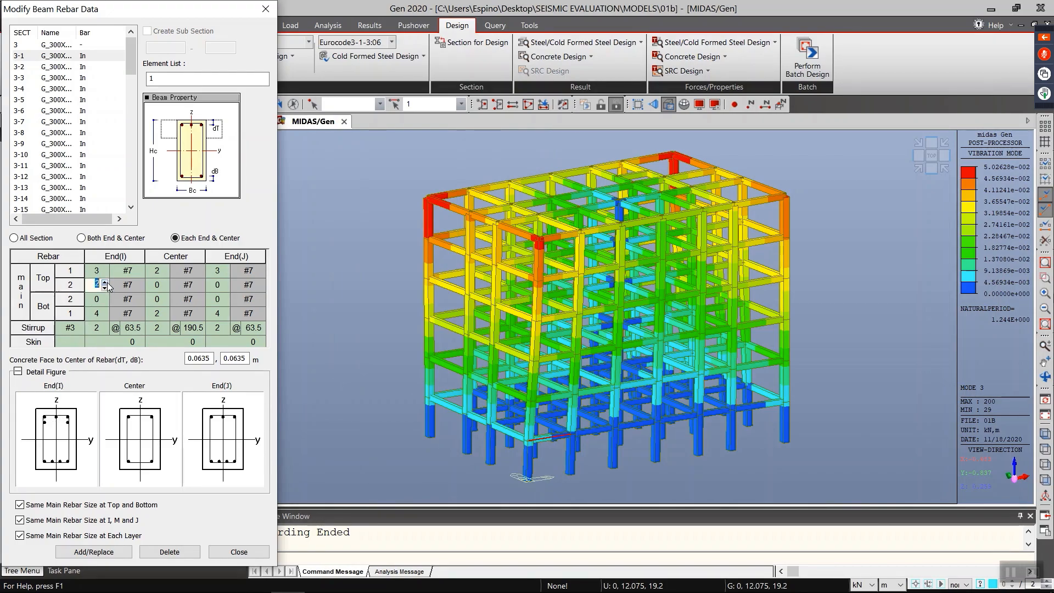
{"action": "left_click", "coordinate": [105, 287]}
{"action": "left_click", "coordinate": [104, 287]}
{"action": "left_click", "coordinate": [158, 288]}
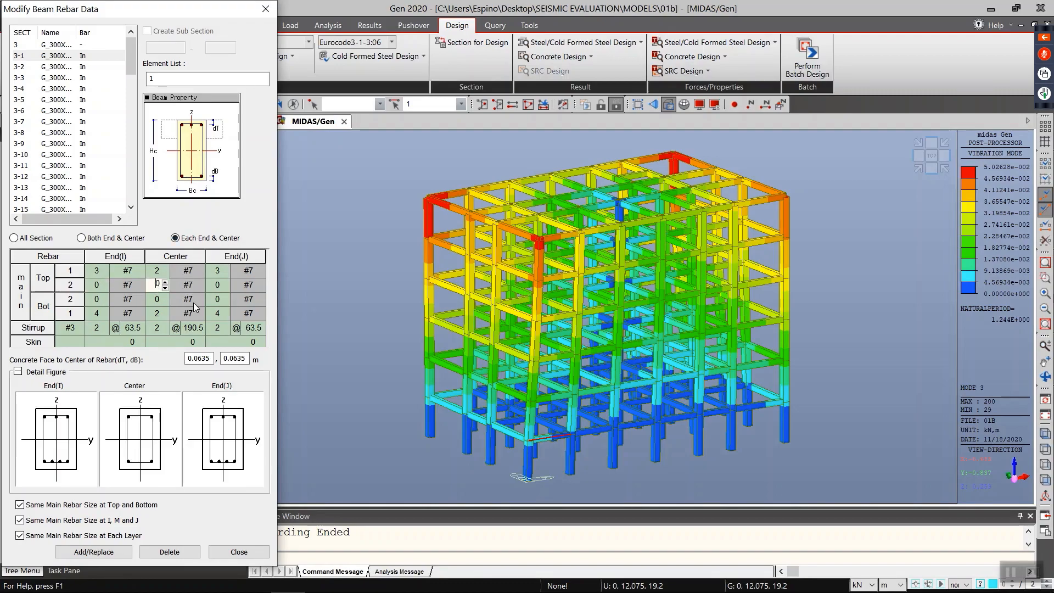
{"action": "left_click", "coordinate": [163, 282]}
{"action": "left_click", "coordinate": [165, 288]}
{"action": "left_click", "coordinate": [240, 552]}
{"action": "left_click", "coordinate": [240, 551]}
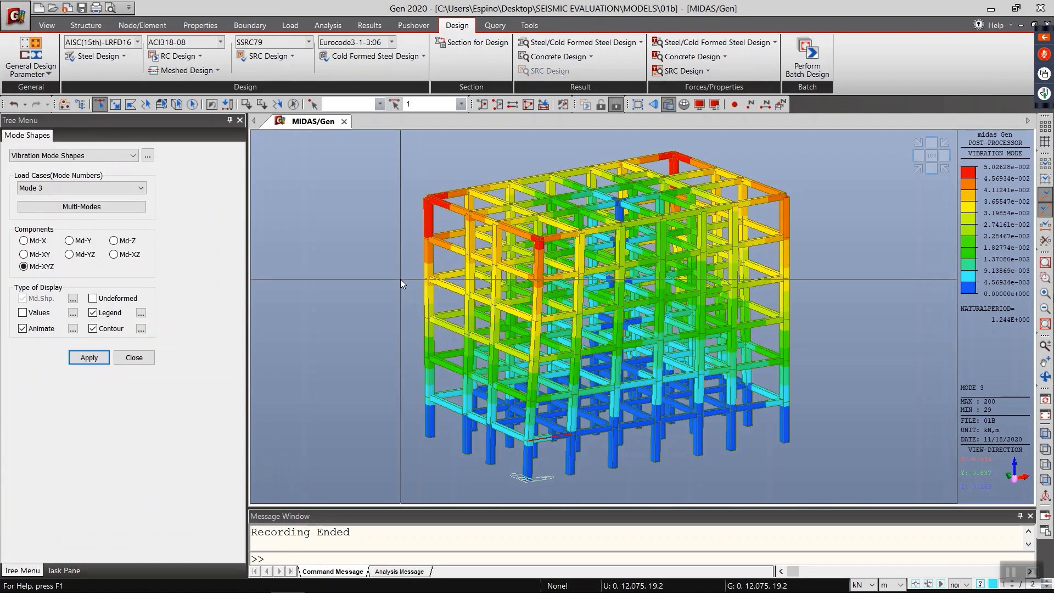
Step: Review the main bars and ties in the rebar data of column sub-section 1-1, closing without changes
{"action": "left_click", "coordinate": [180, 56]}
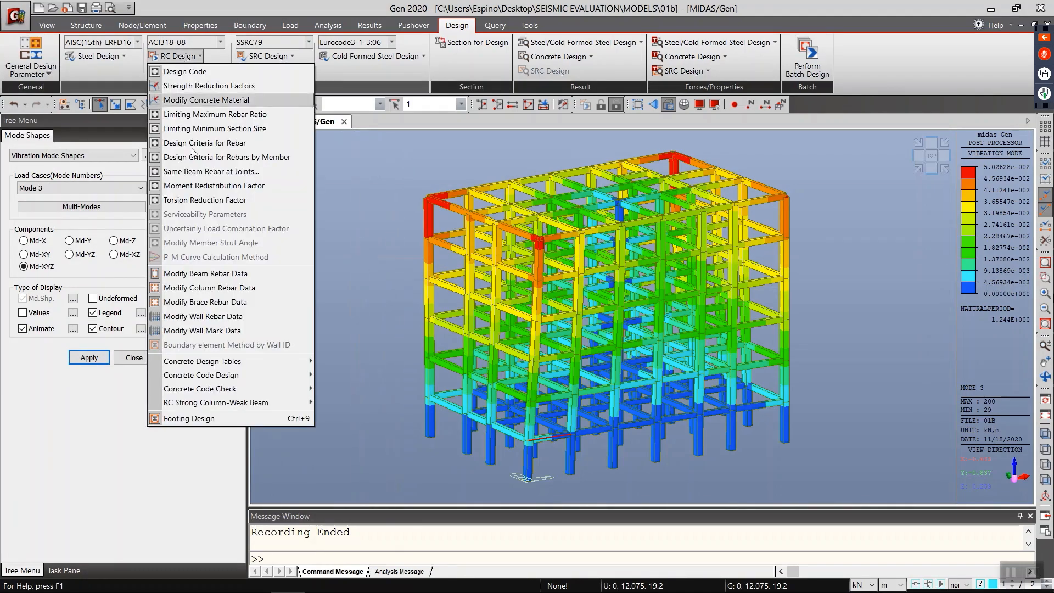
{"action": "left_click", "coordinate": [209, 288]}
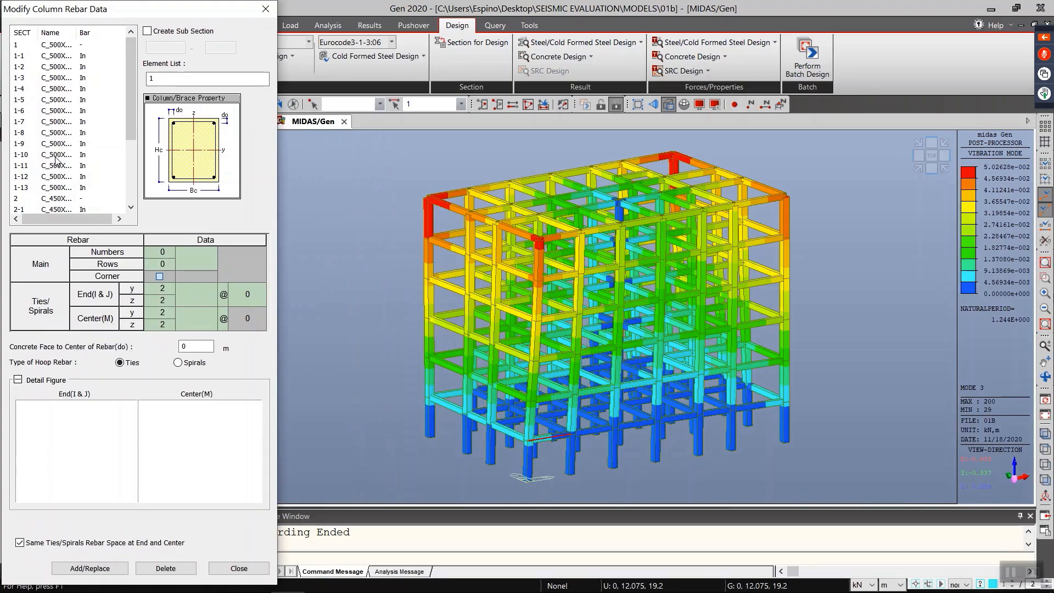
{"action": "left_click", "coordinate": [77, 56]}
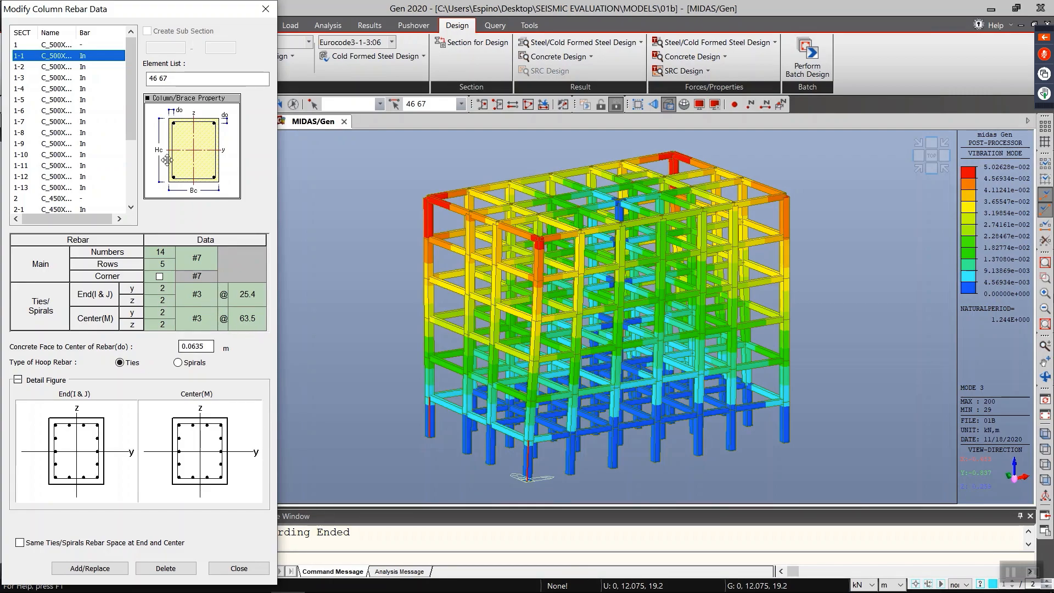
{"action": "left_click", "coordinate": [272, 15]}
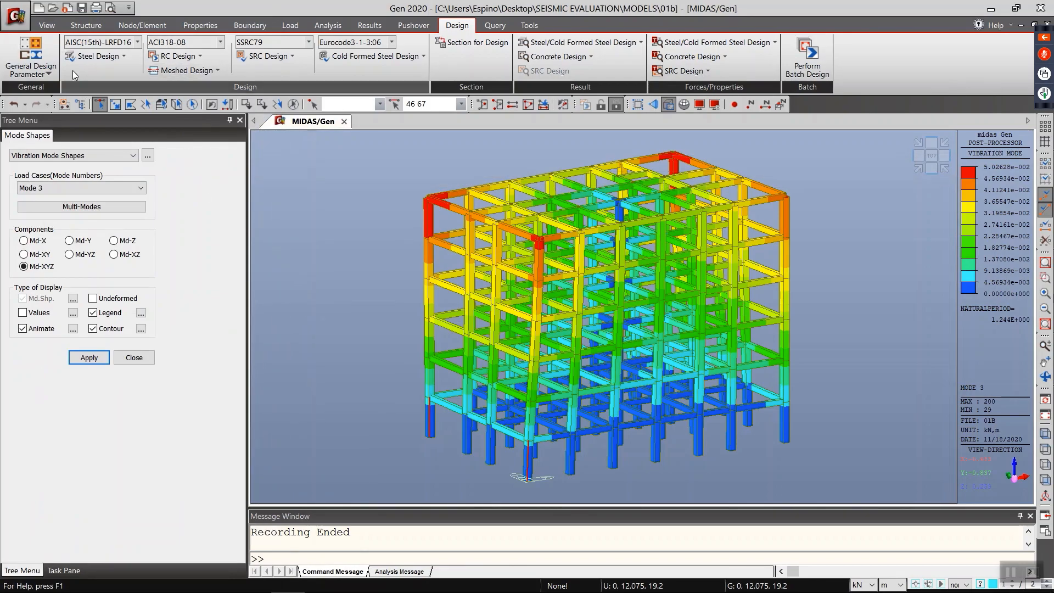
Step: Examine the automatic load combination options for concrete code ACI318-14 and the RS_M and RS_O scale-up factors, closing without generating
{"action": "left_click", "coordinate": [413, 25]}
{"action": "left_click", "coordinate": [370, 25]}
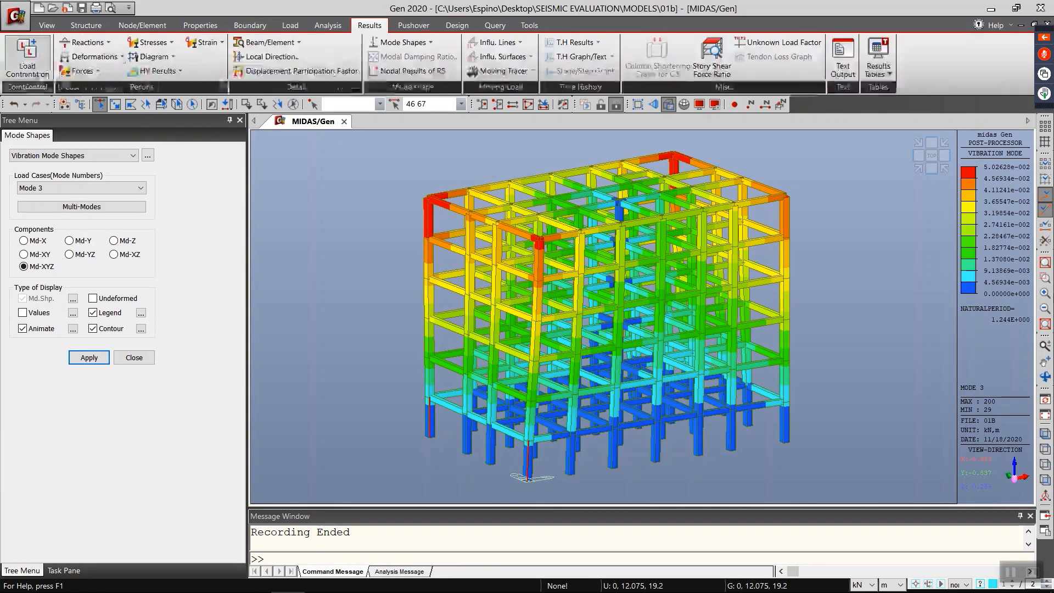
{"action": "left_click", "coordinate": [16, 55]}
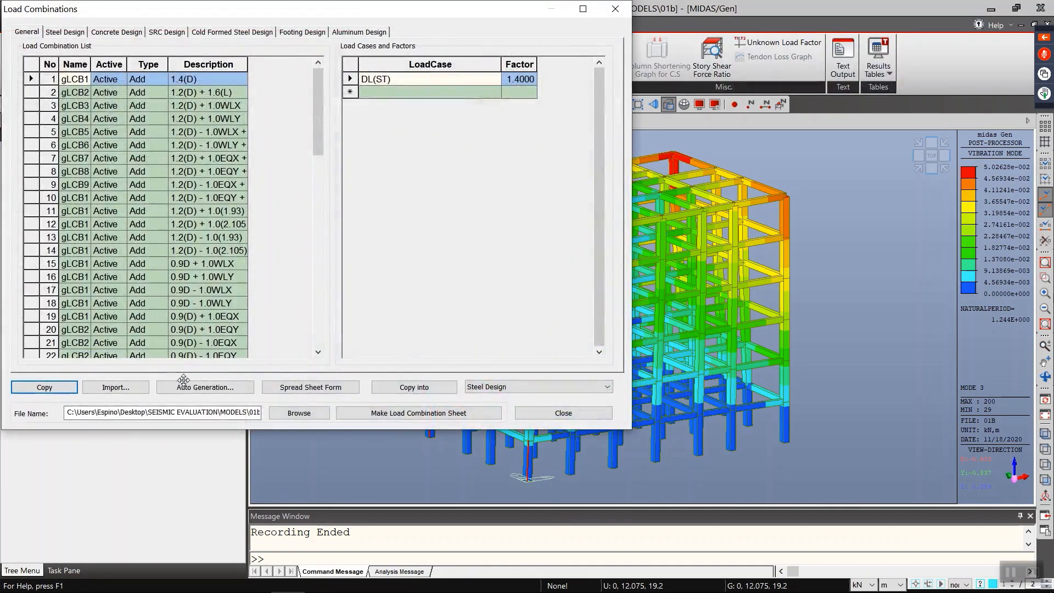
{"action": "left_click", "coordinate": [205, 387]}
{"action": "left_click", "coordinate": [281, 72]}
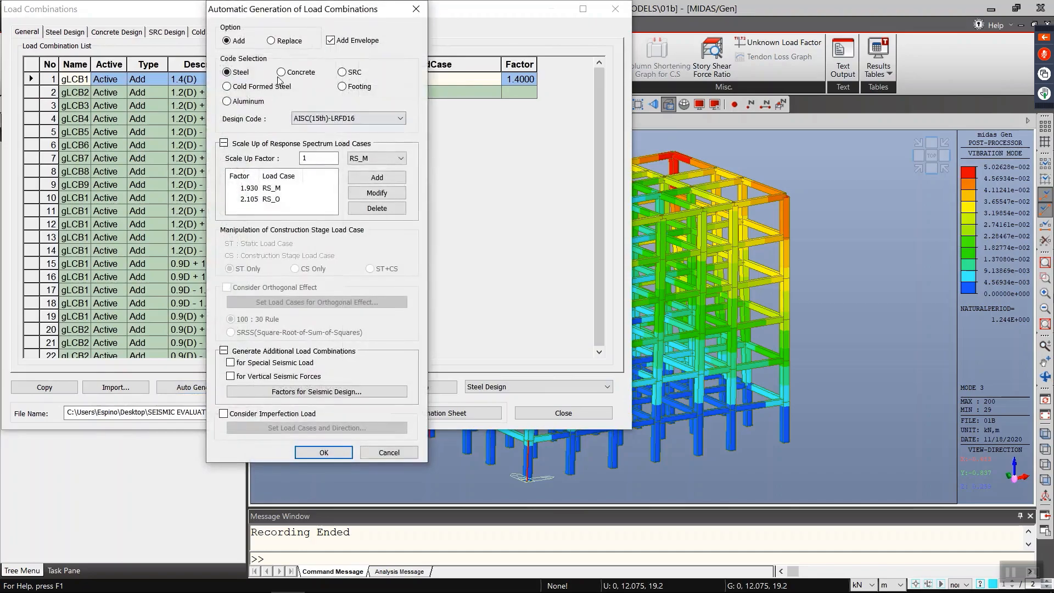
{"action": "left_click", "coordinate": [314, 118]}
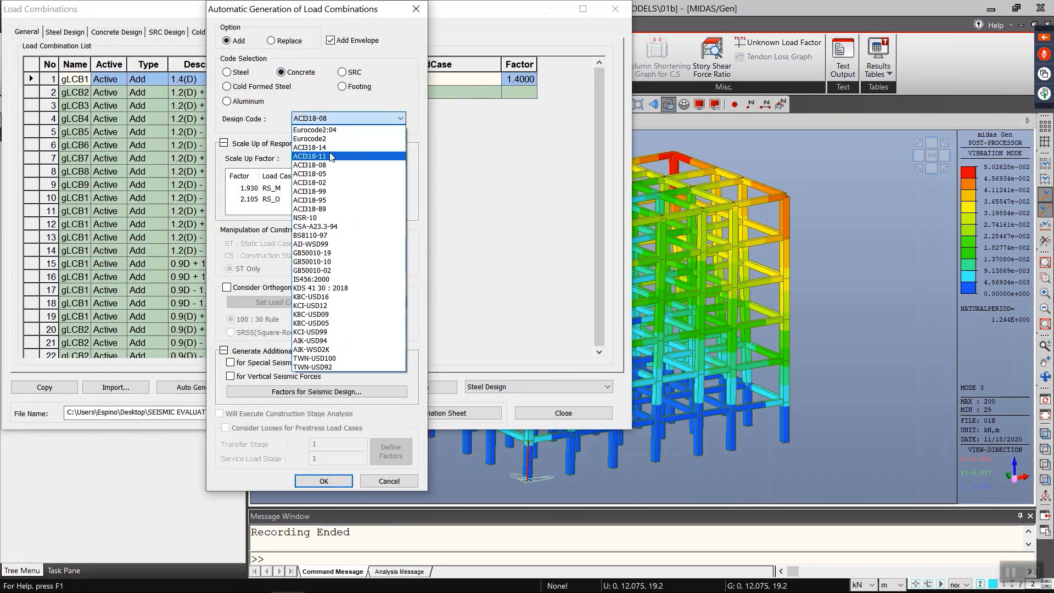
{"action": "left_click", "coordinate": [336, 148]}
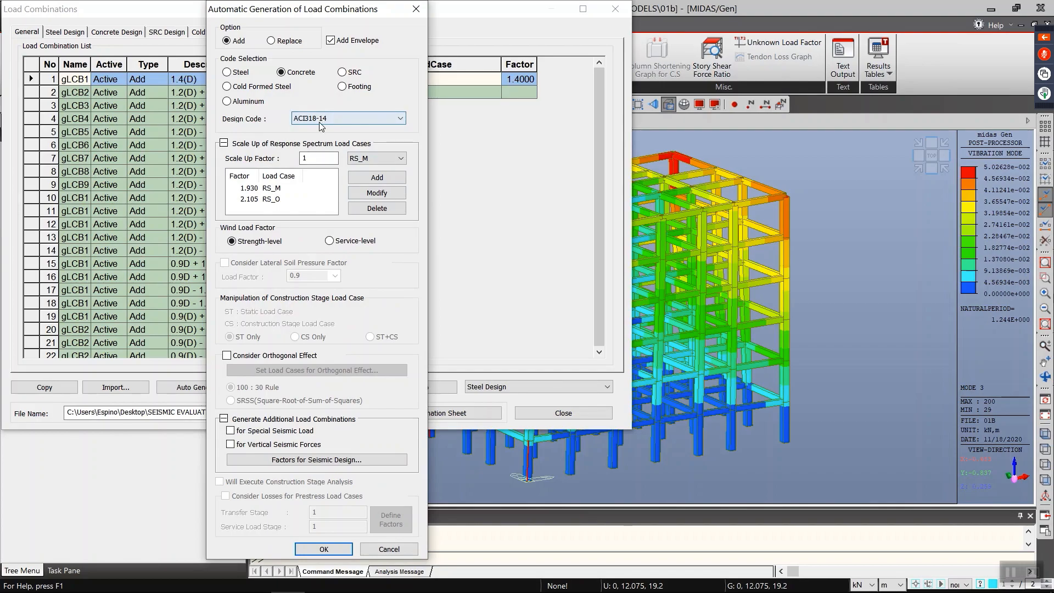
{"action": "left_click", "coordinate": [259, 199]}
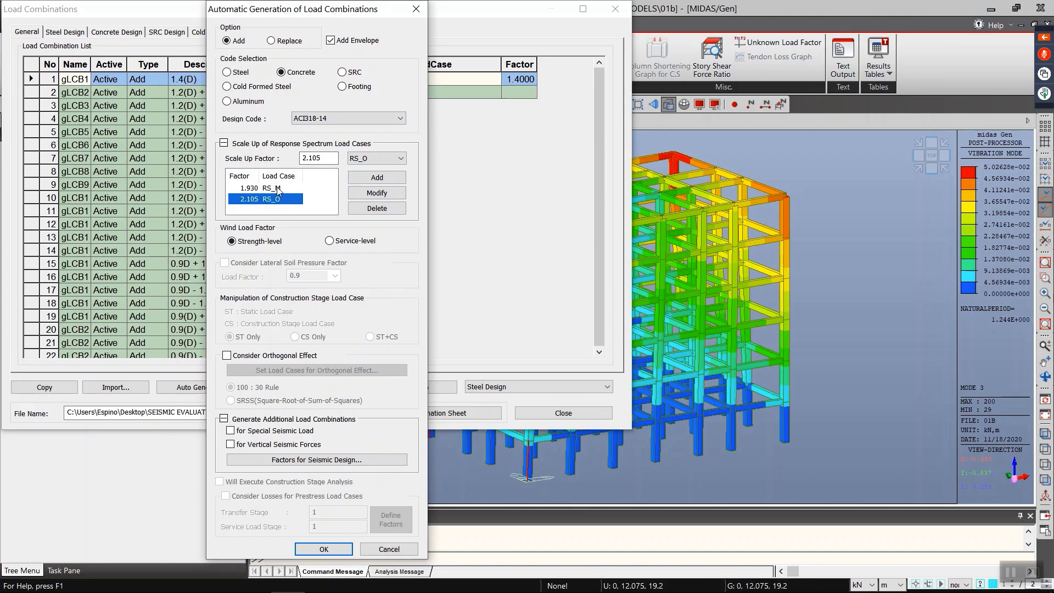
{"action": "left_click", "coordinate": [278, 188]}
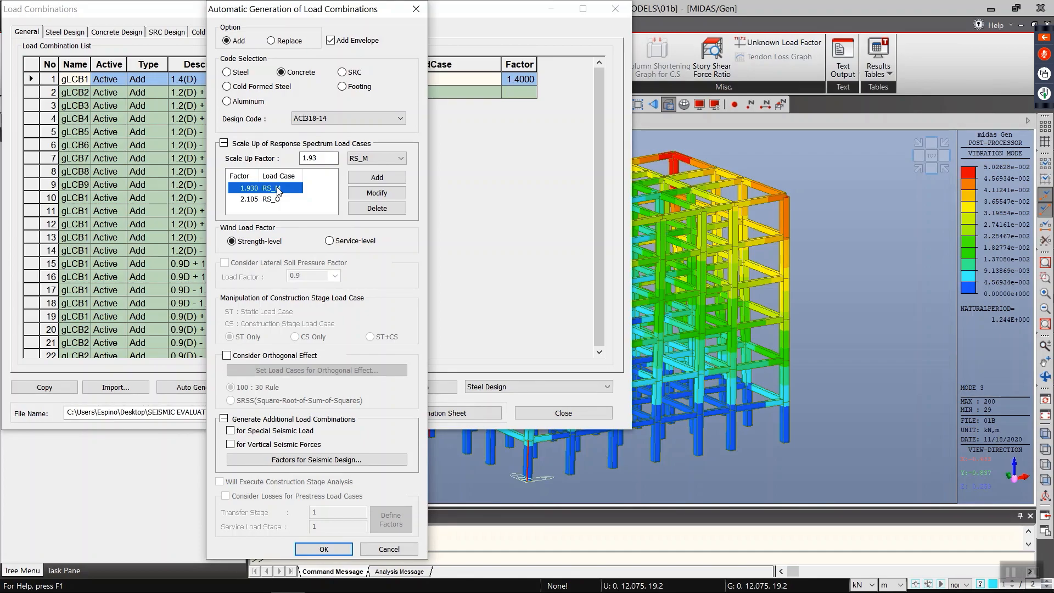
{"action": "left_click", "coordinate": [416, 9]}
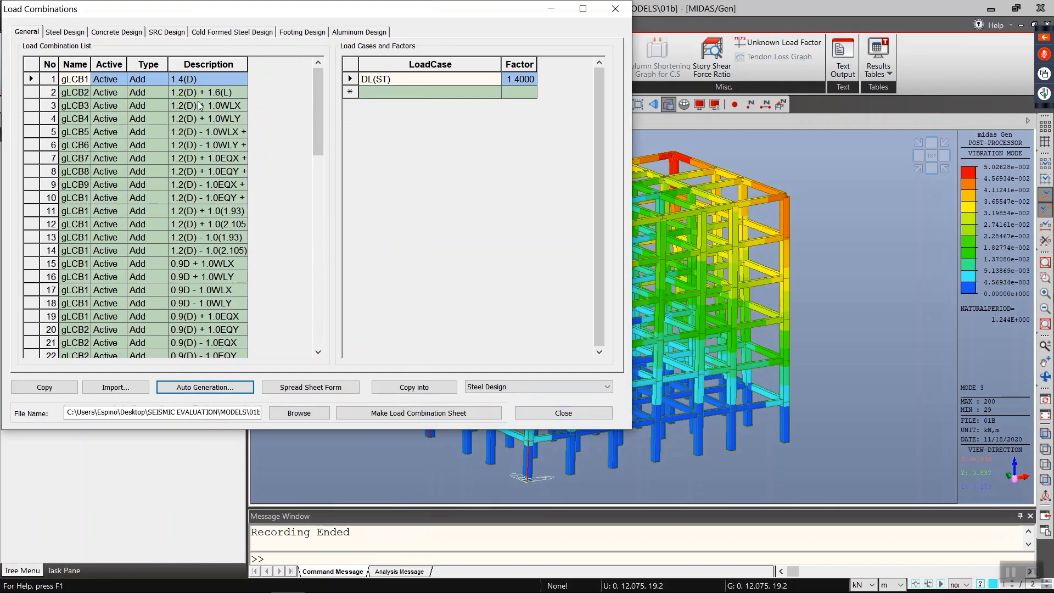
Step: Reopen the automatic load combination generation, cancel it, and close the load combinations
{"action": "left_click", "coordinate": [549, 413]}
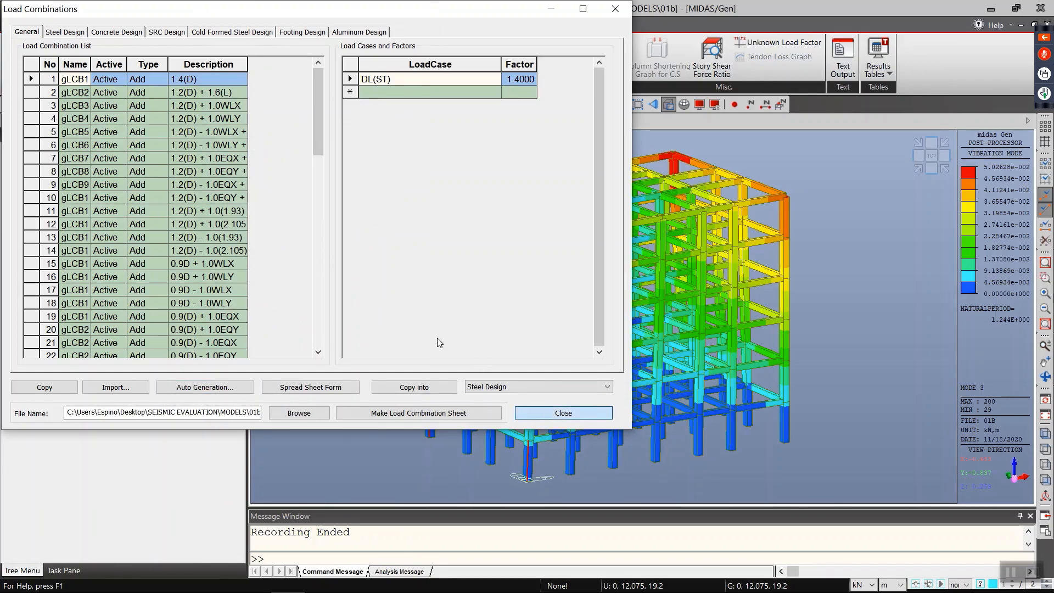
{"action": "left_click", "coordinate": [215, 388]}
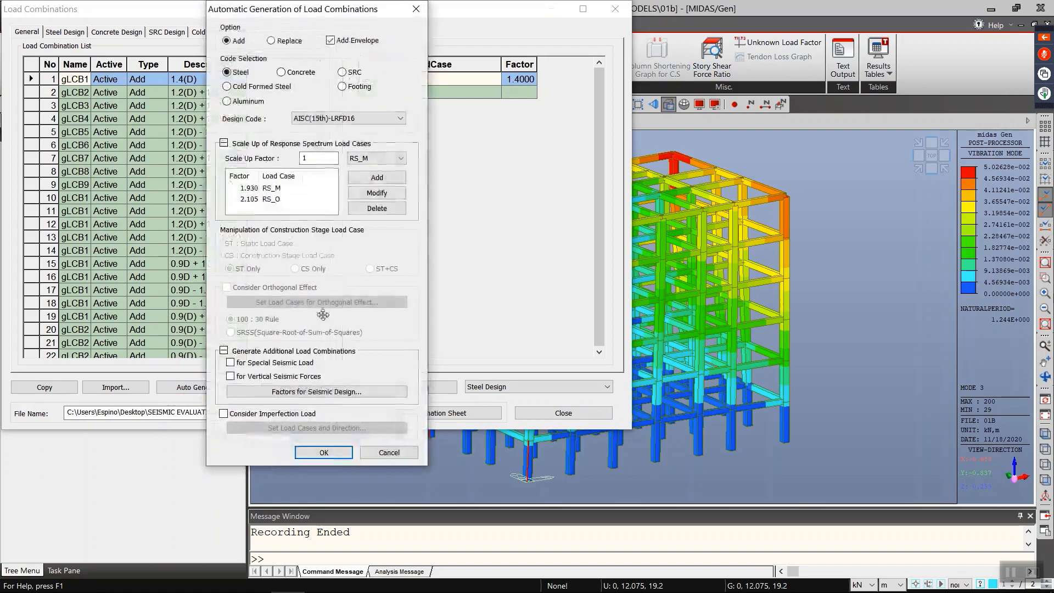
{"action": "left_click", "coordinate": [388, 451]}
{"action": "left_click", "coordinate": [555, 415]}
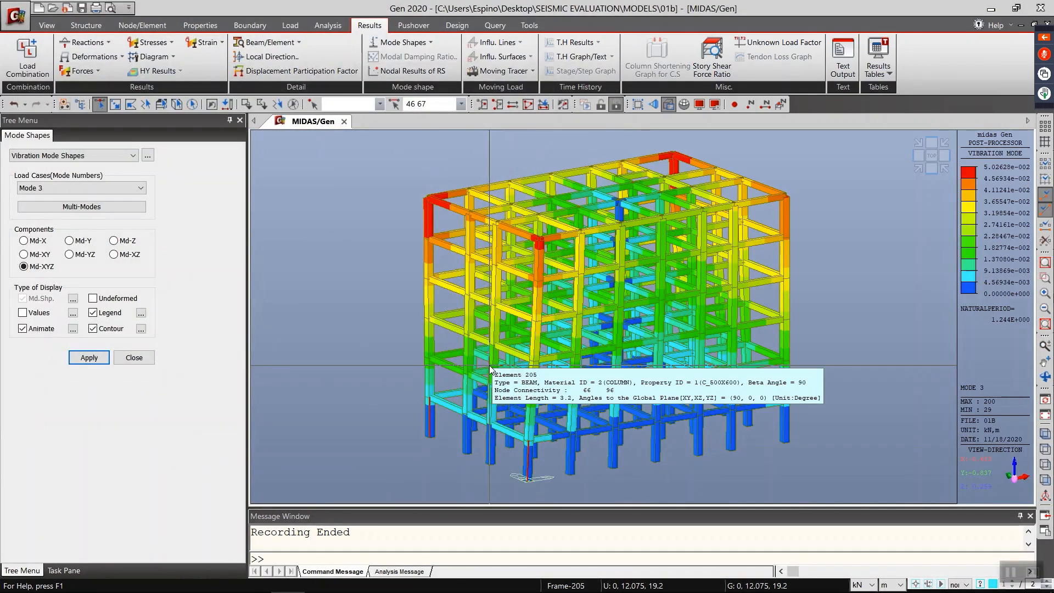
Step: Run a batch design with Analysis, Concrete Beam Checking and Concrete Column Checking enabled
{"action": "left_click", "coordinate": [455, 25]}
{"action": "left_click", "coordinate": [807, 61]}
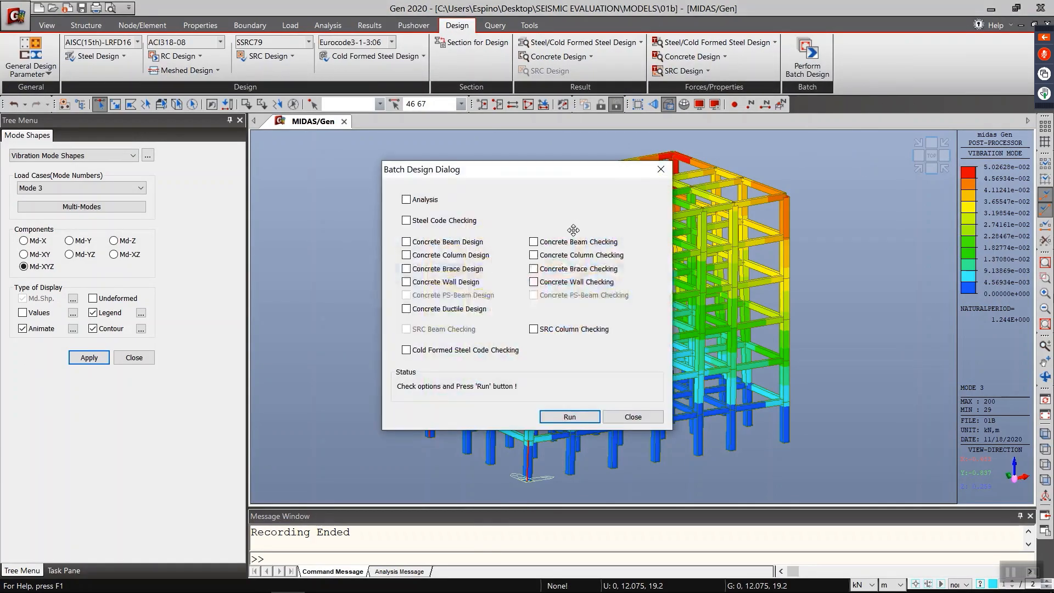
{"action": "left_click", "coordinate": [425, 201]}
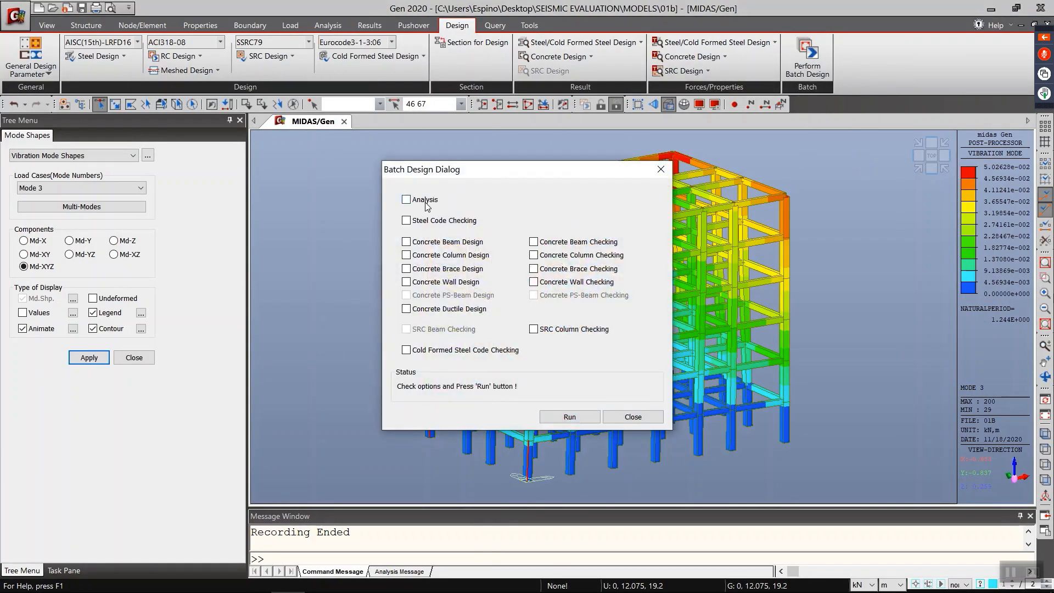
{"action": "left_click", "coordinate": [551, 258]}
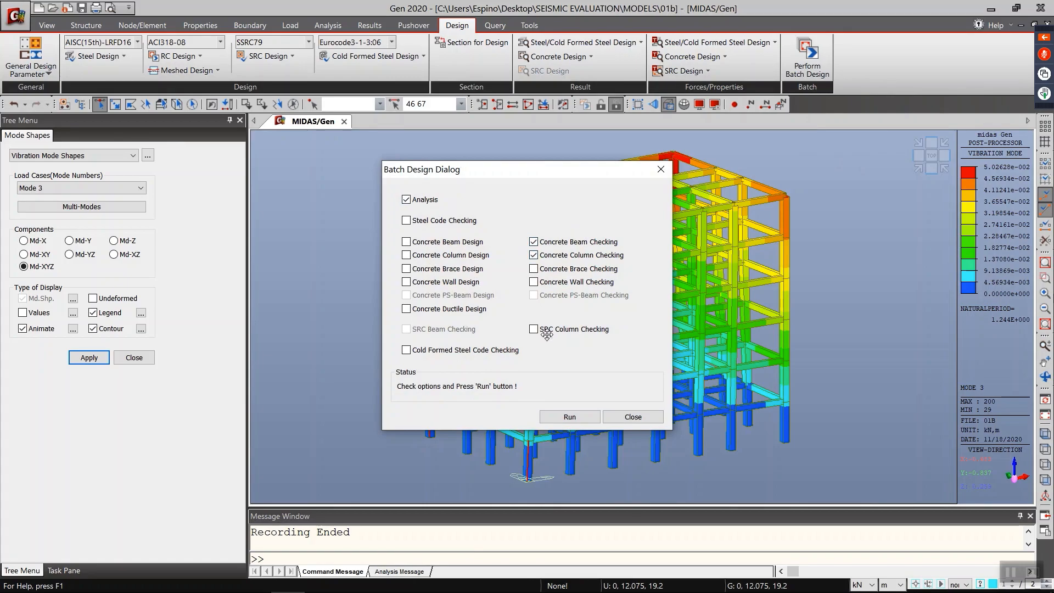
{"action": "left_click", "coordinate": [571, 417]}
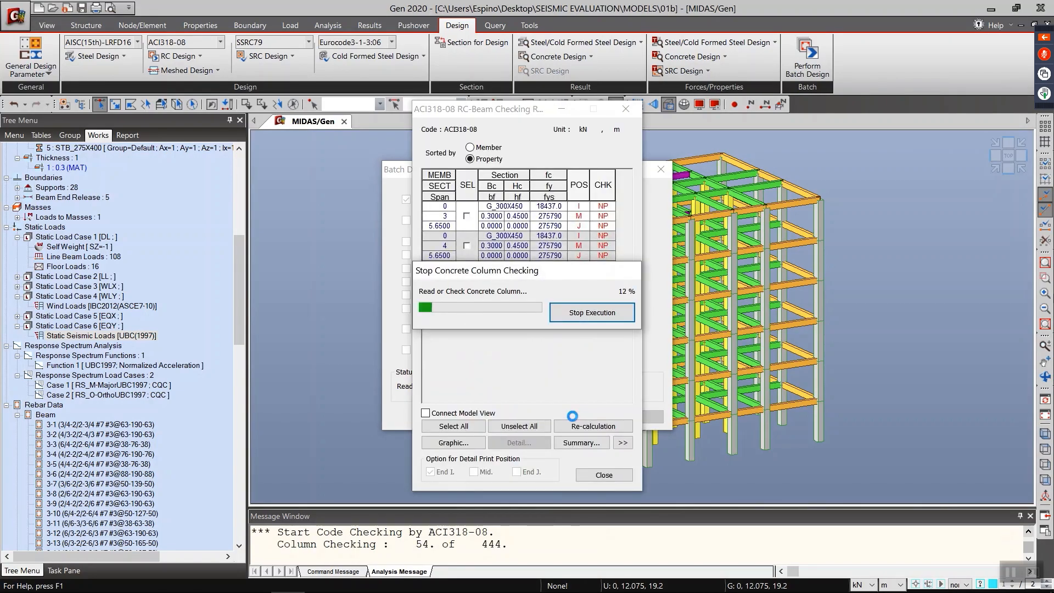
Step: Expand the RC beam checking results into the detailed table by member and place the beam and column result dialogs side by side
{"action": "left_click_drag", "start_coordinate": [531, 269], "coordinate": [753, 269]}
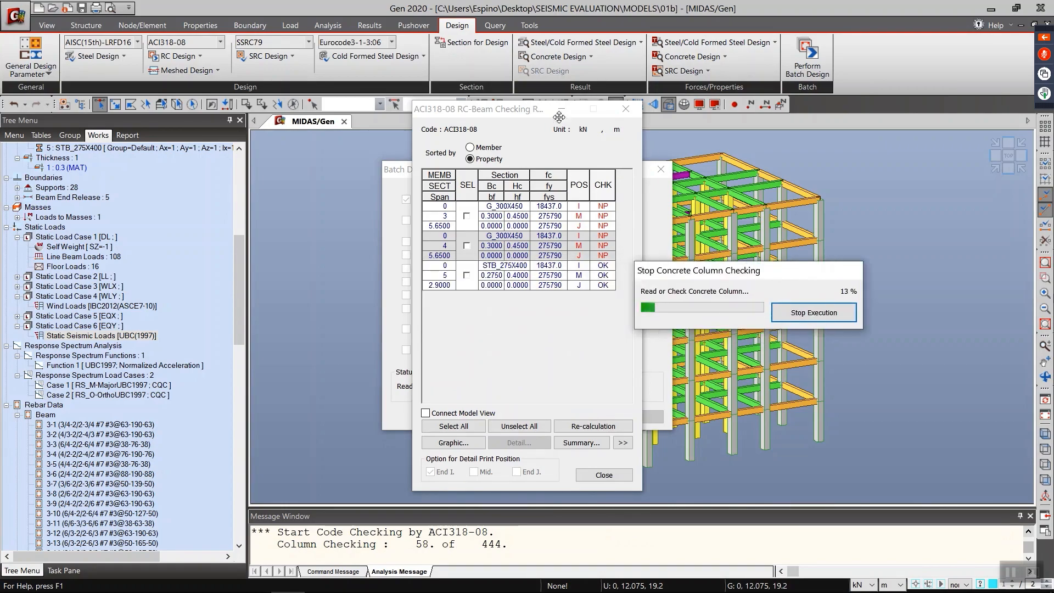
{"action": "left_click_drag", "start_coordinate": [559, 117], "coordinate": [339, 143]}
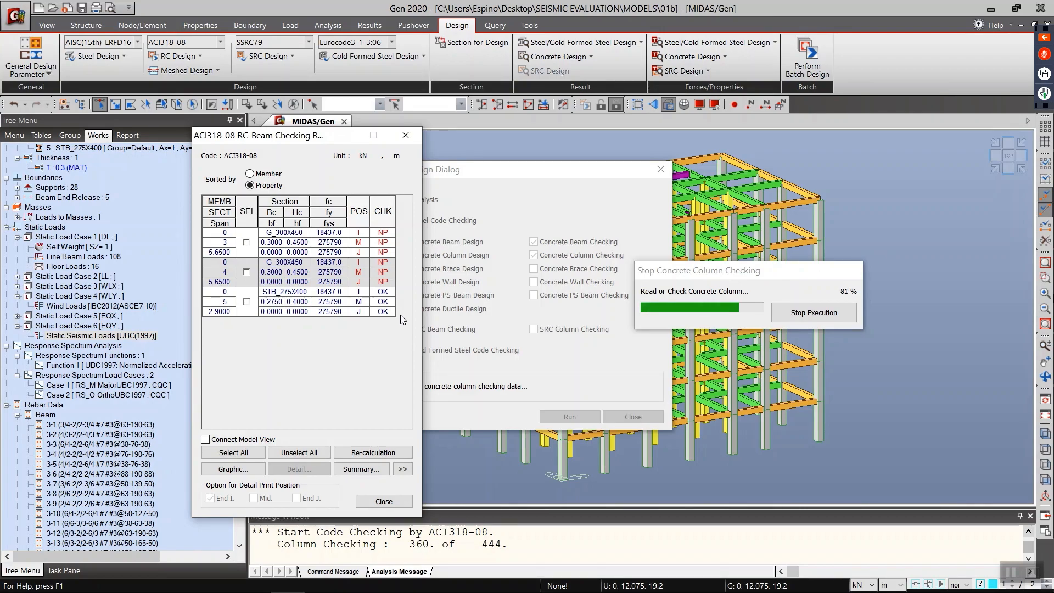
{"action": "left_click", "coordinate": [403, 469]}
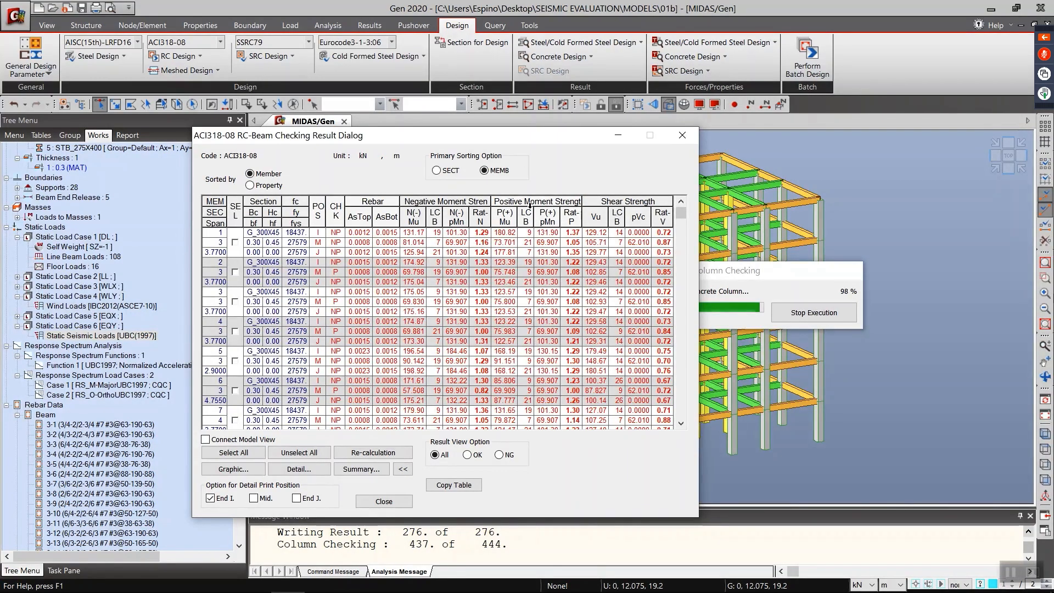
{"action": "left_click_drag", "start_coordinate": [404, 138], "coordinate": [282, 108]}
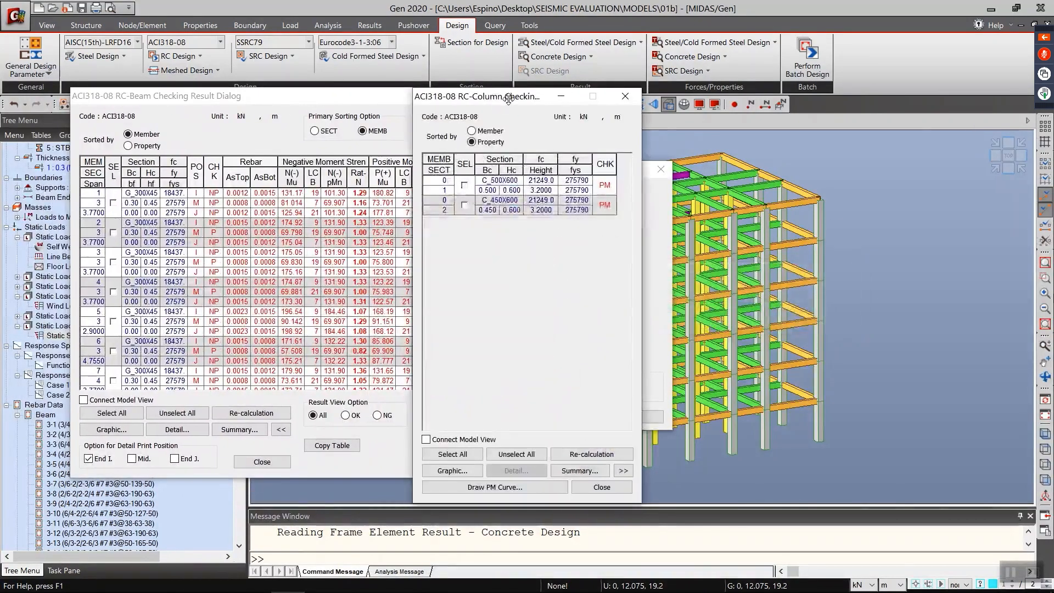
{"action": "left_click_drag", "start_coordinate": [509, 99], "coordinate": [783, 120]}
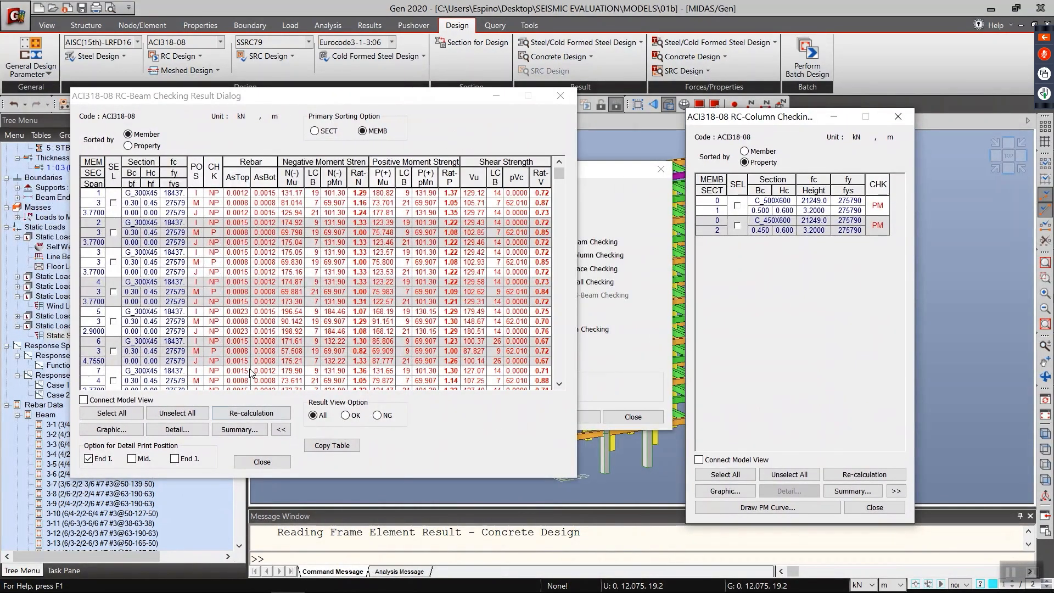
Step: Filter the beam checking results by NG and by OK members, looking through the table for each
{"action": "left_click", "coordinate": [377, 415]}
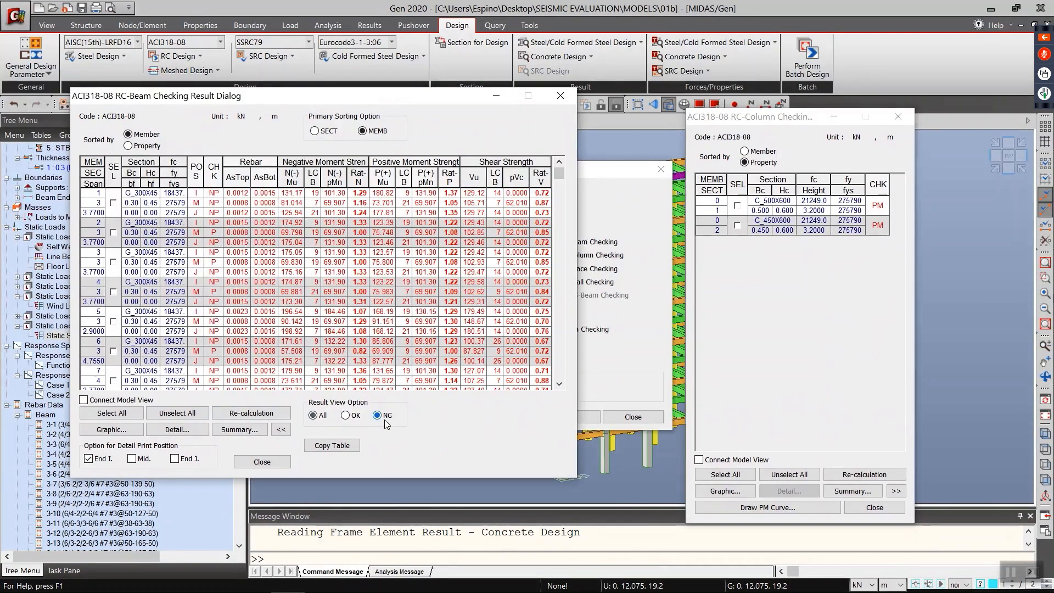
{"action": "left_click", "coordinate": [559, 187]}
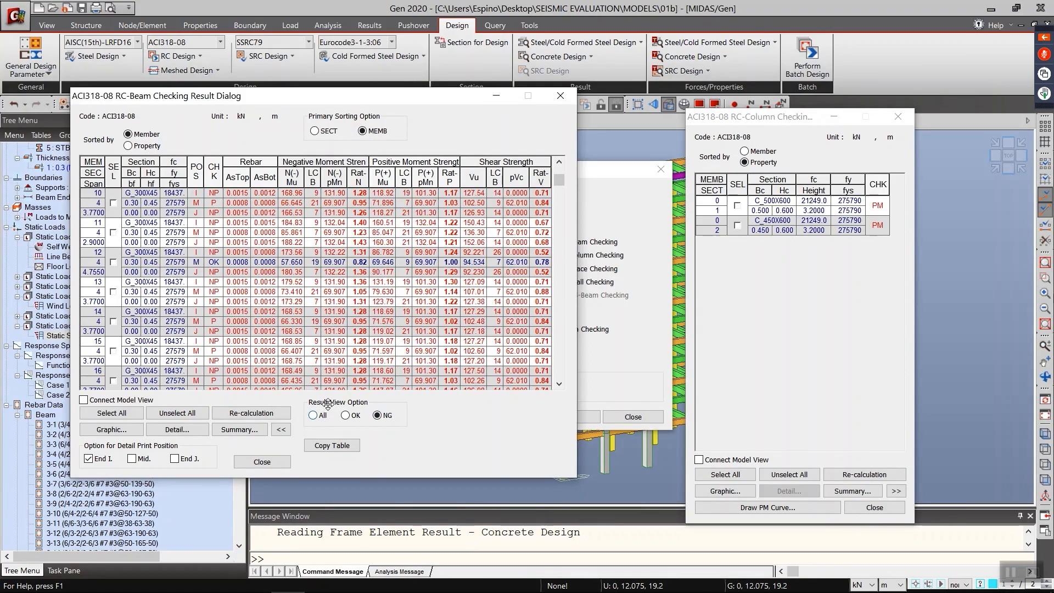
{"action": "scroll", "coordinate": [558, 198], "scroll_direction": "down", "scroll_amount": 10}
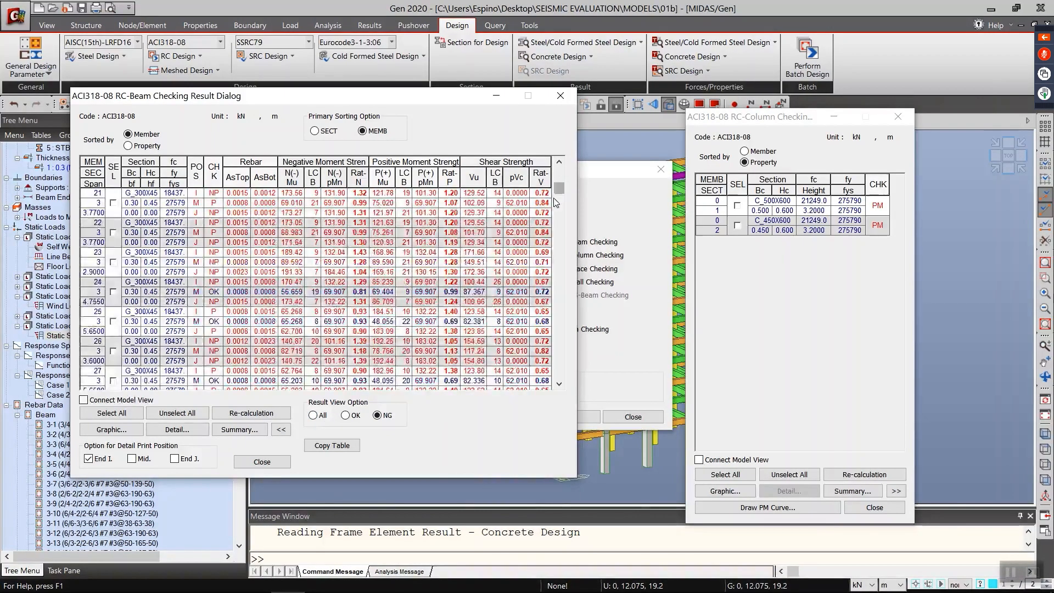
{"action": "scroll", "coordinate": [554, 202], "scroll_direction": "up", "scroll_amount": 20}
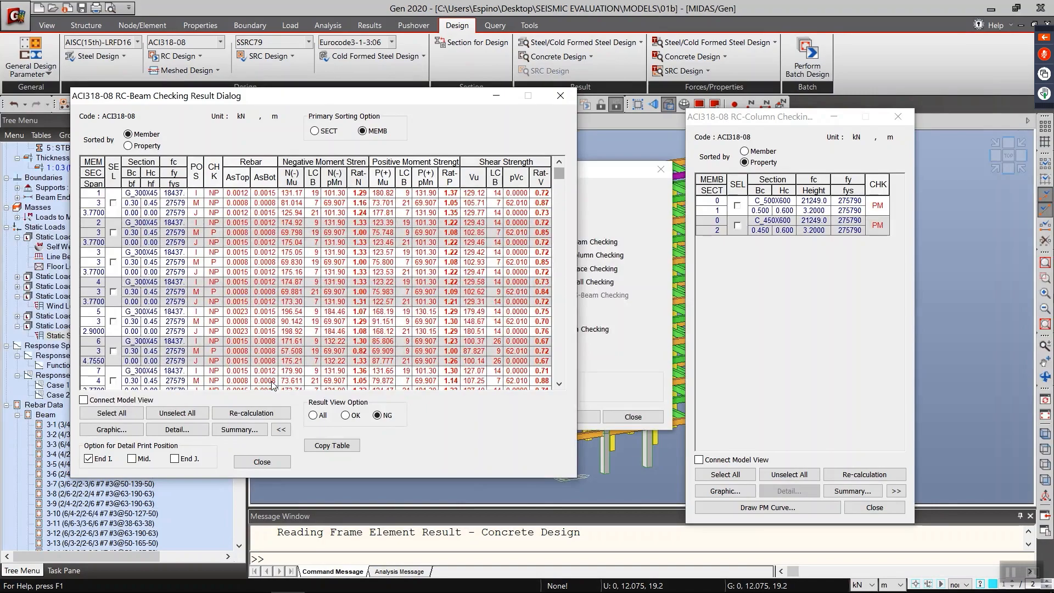
{"action": "left_click", "coordinate": [346, 415]}
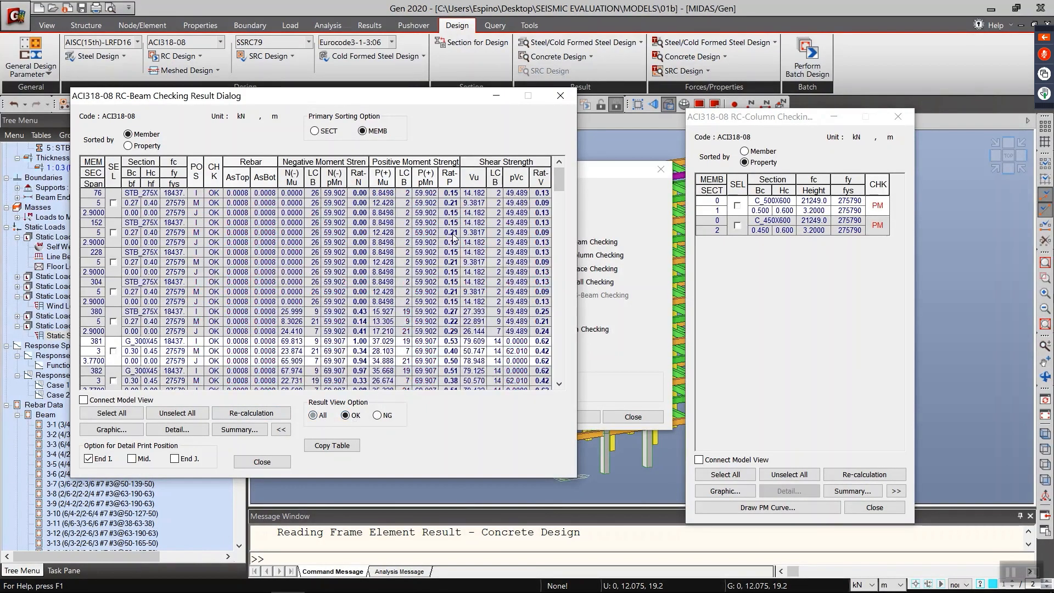
{"action": "left_click_drag", "start_coordinate": [558, 183], "coordinate": [512, 138]}
Step: Minimize the column result dialog, clear the batch design dialog and display the building model as wireframe
{"action": "left_click_drag", "start_coordinate": [747, 116], "coordinate": [853, 104]}
{"action": "left_click", "coordinate": [940, 104]}
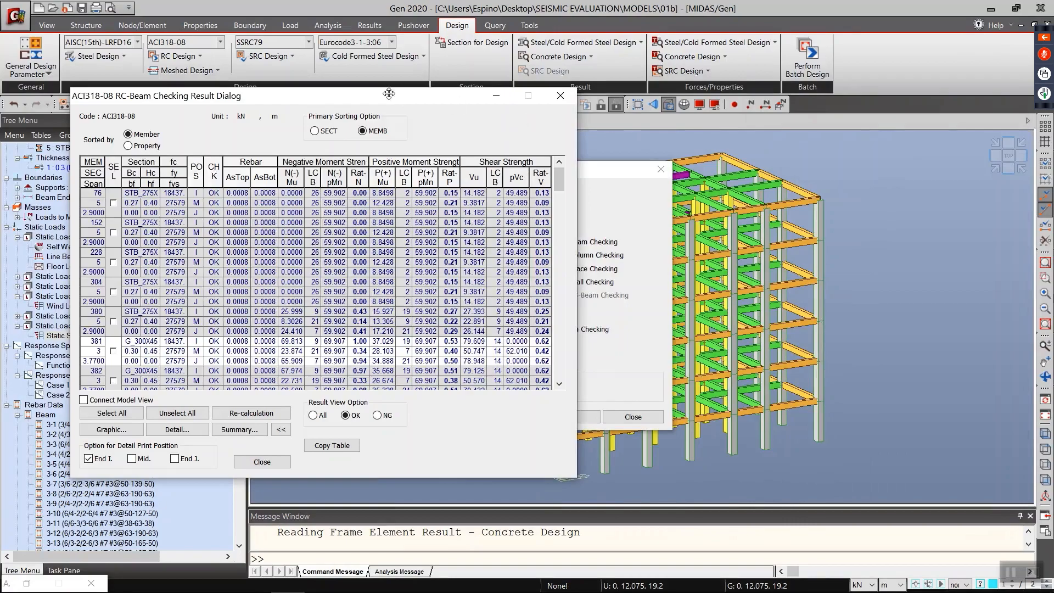
{"action": "left_click_drag", "start_coordinate": [389, 94], "coordinate": [402, 108]}
{"action": "left_click", "coordinate": [676, 185]}
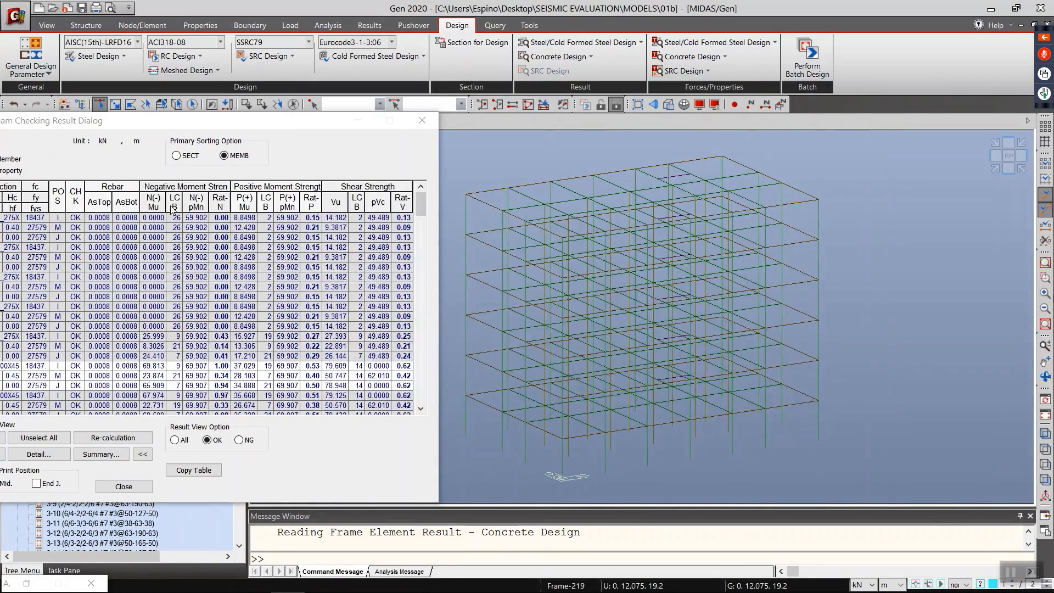
Step: Enable Connect Model View and select all OK beams to highlight them in the wireframe model
{"action": "left_click_drag", "start_coordinate": [191, 120], "coordinate": [321, 99]}
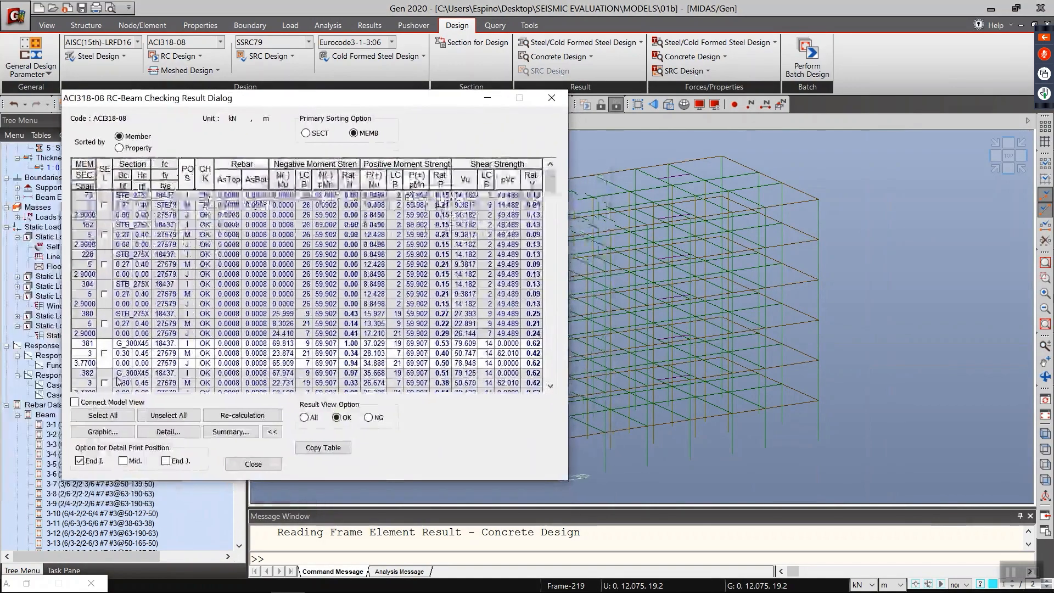
{"action": "left_click", "coordinate": [101, 418]}
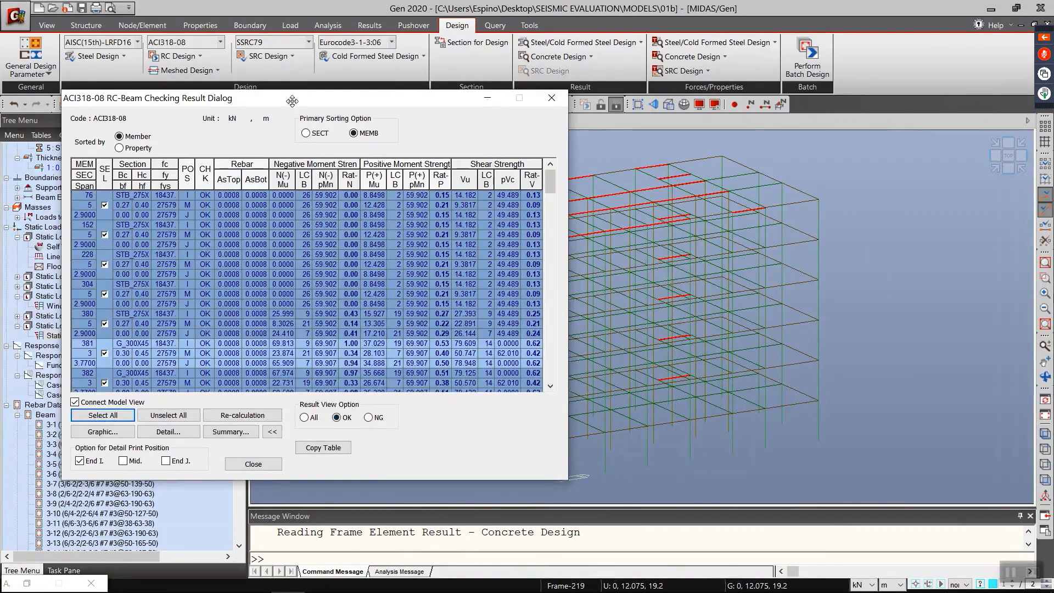
{"action": "left_click_drag", "start_coordinate": [292, 99], "coordinate": [138, 111]}
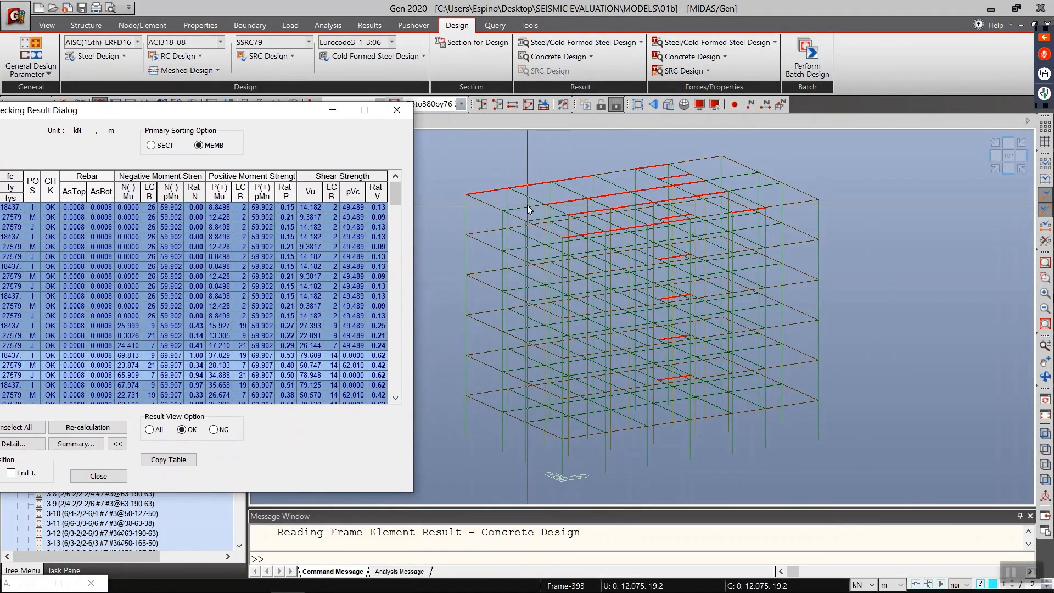
{"action": "mouse_move", "coordinate": [528, 209]}
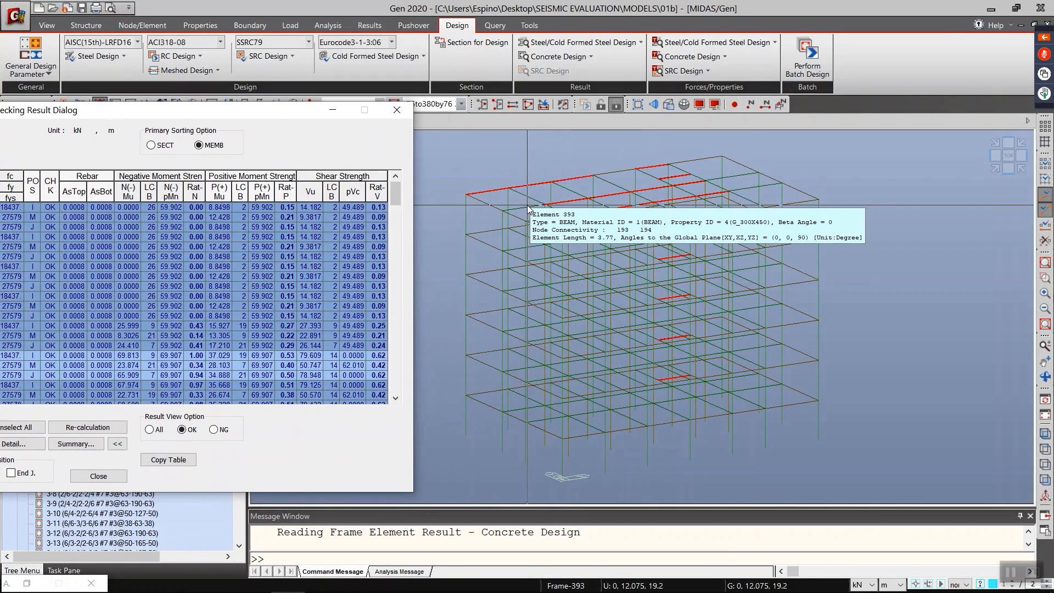
{"action": "left_click_drag", "start_coordinate": [229, 118], "coordinate": [370, 95]}
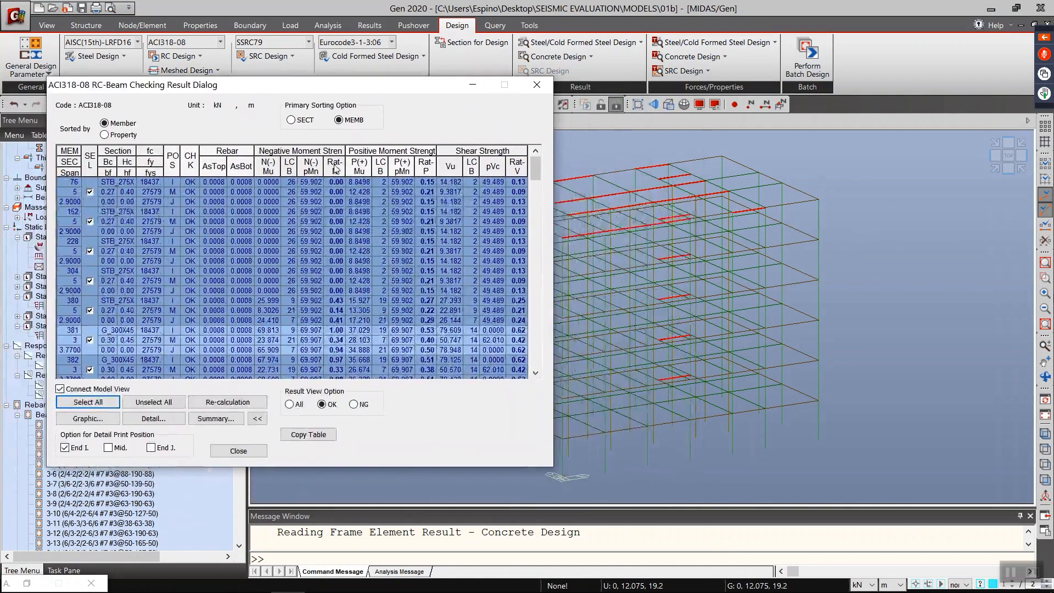
Step: Switch the beam results to NG and select all of them with Connect Model View on to locate them in the model
{"action": "left_click", "coordinate": [60, 389]}
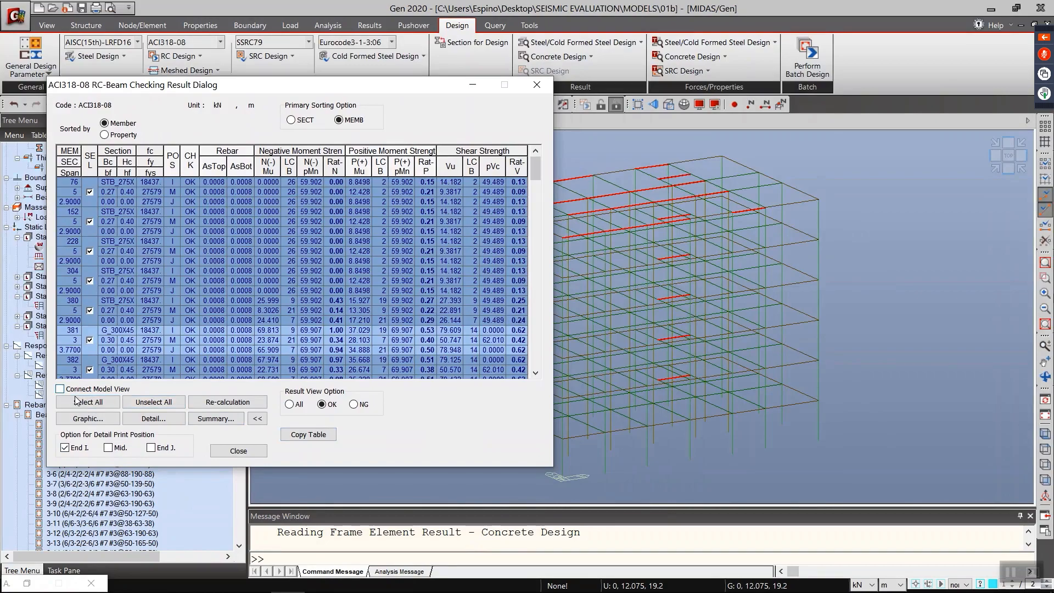
{"action": "left_click", "coordinate": [144, 405]}
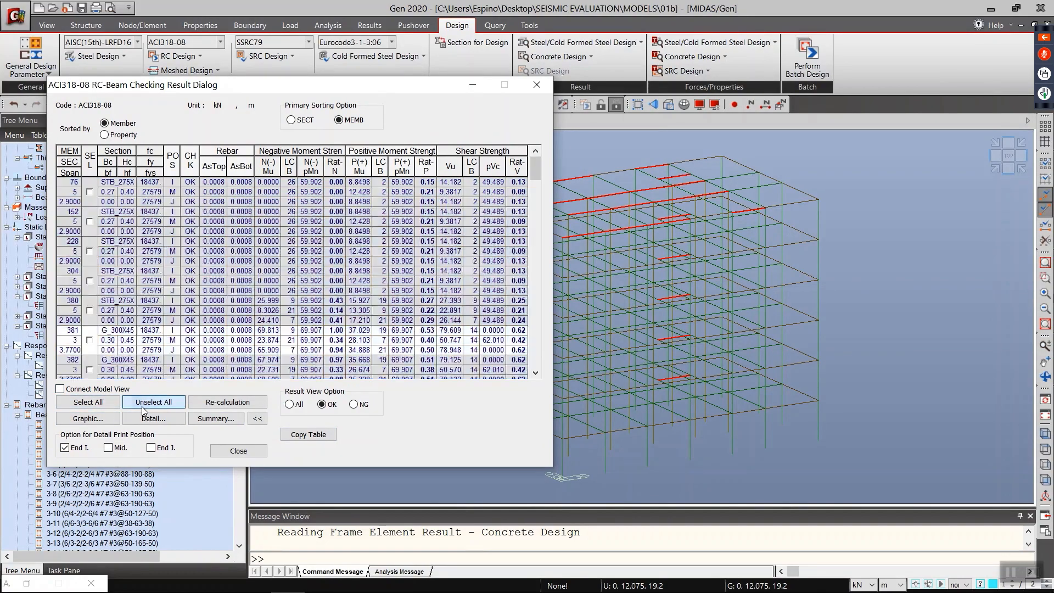
{"action": "left_click", "coordinate": [354, 405]}
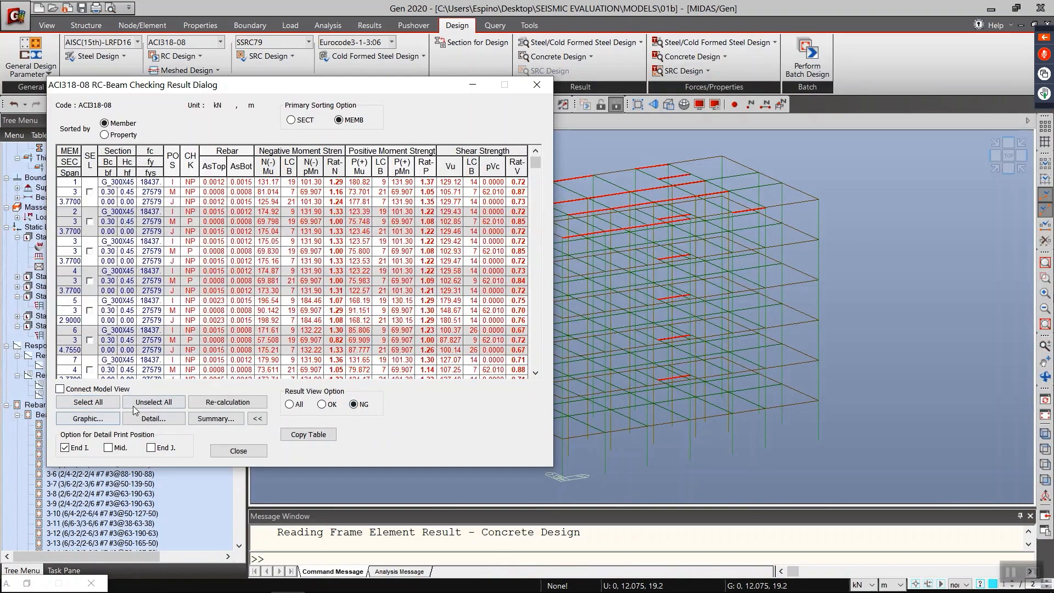
{"action": "left_click", "coordinate": [89, 401]}
{"action": "left_click", "coordinate": [87, 388]}
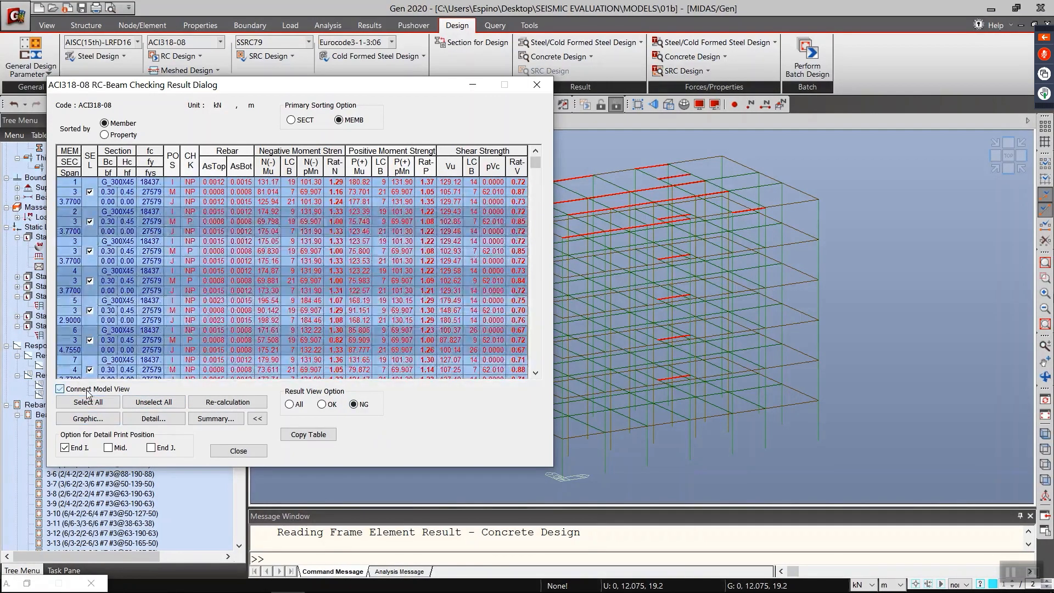
{"action": "left_click", "coordinate": [87, 401]}
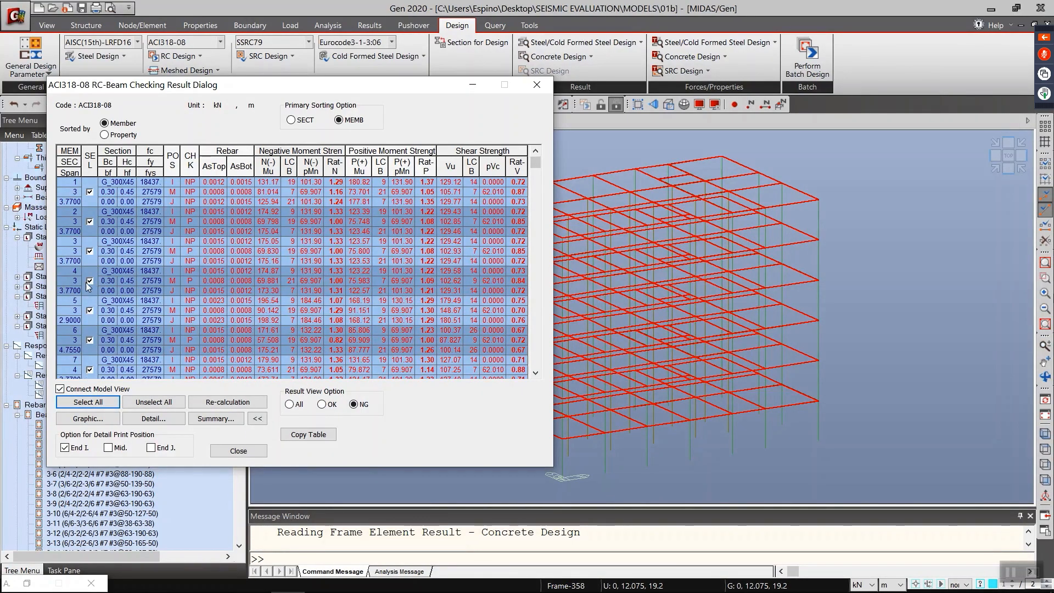
Step: Select only beam member 1, view its graphic design report in an enlarged preview window, and close the preview
{"action": "left_click", "coordinate": [153, 402]}
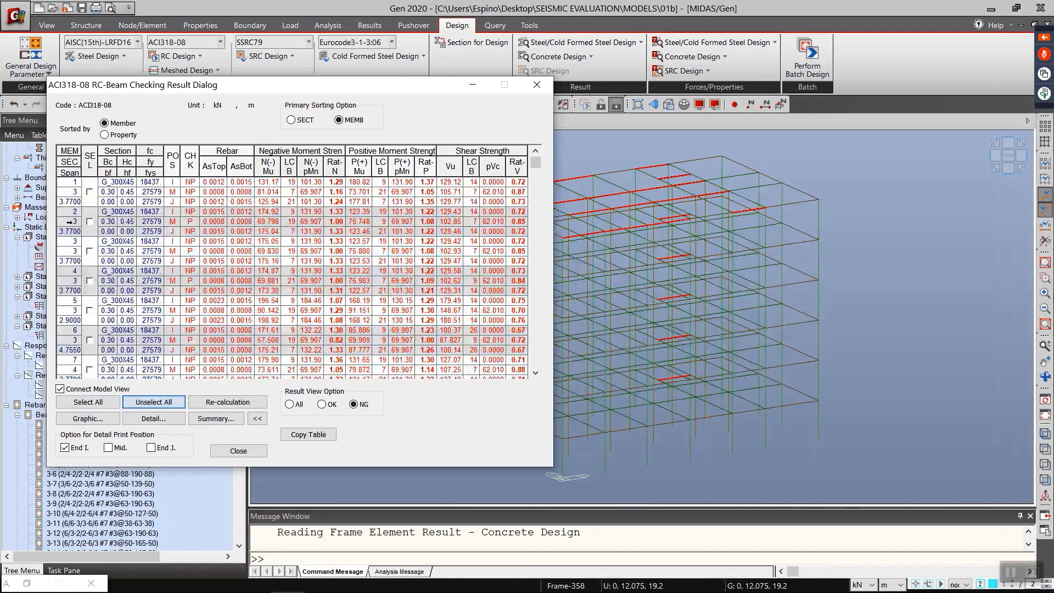
{"action": "left_click", "coordinate": [90, 192]}
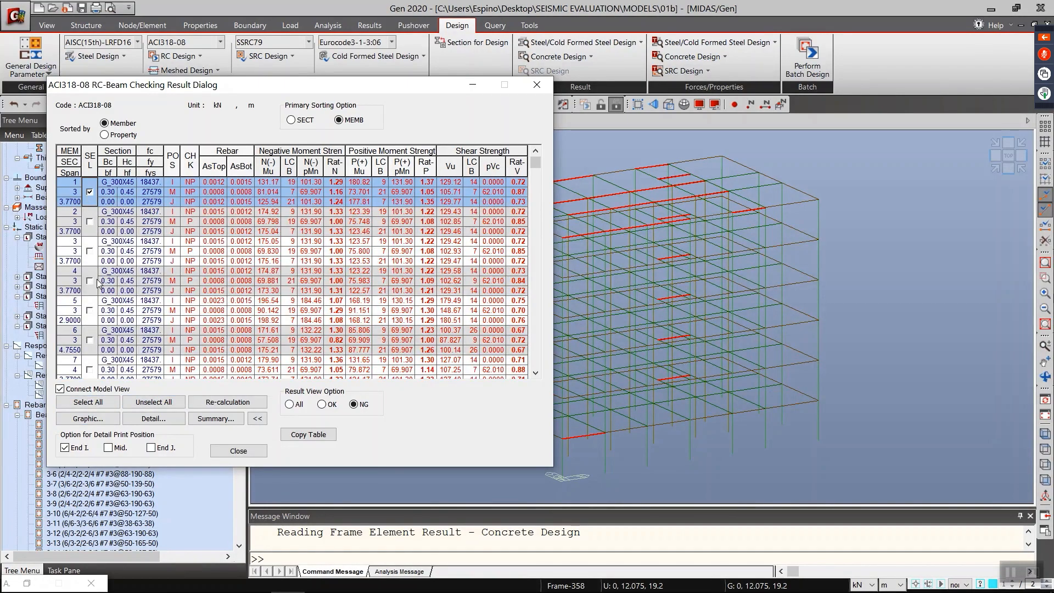
{"action": "left_click", "coordinate": [81, 419]}
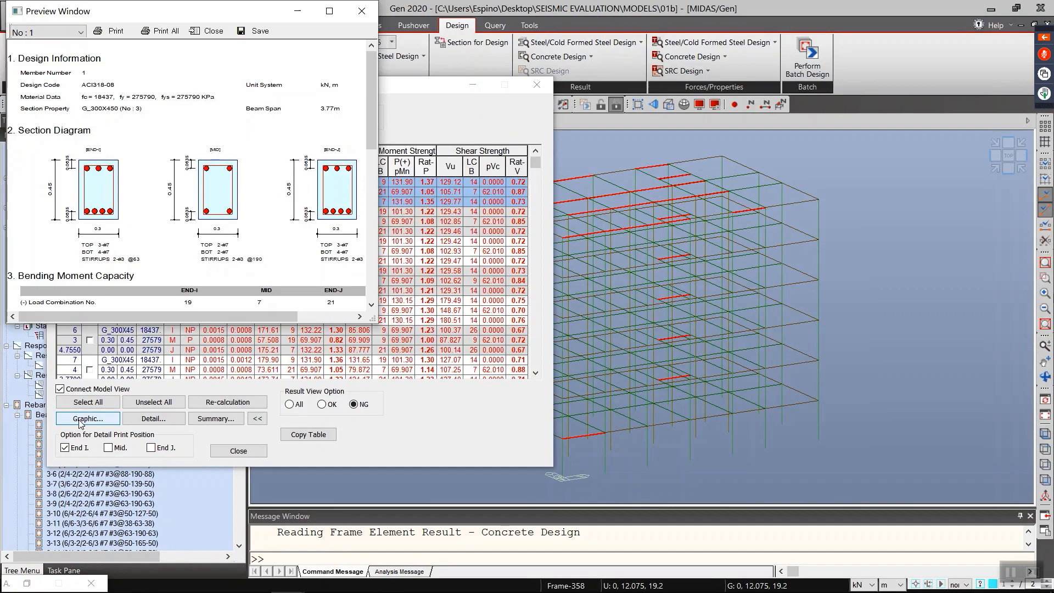
{"action": "left_click_drag", "start_coordinate": [373, 318], "coordinate": [452, 574]}
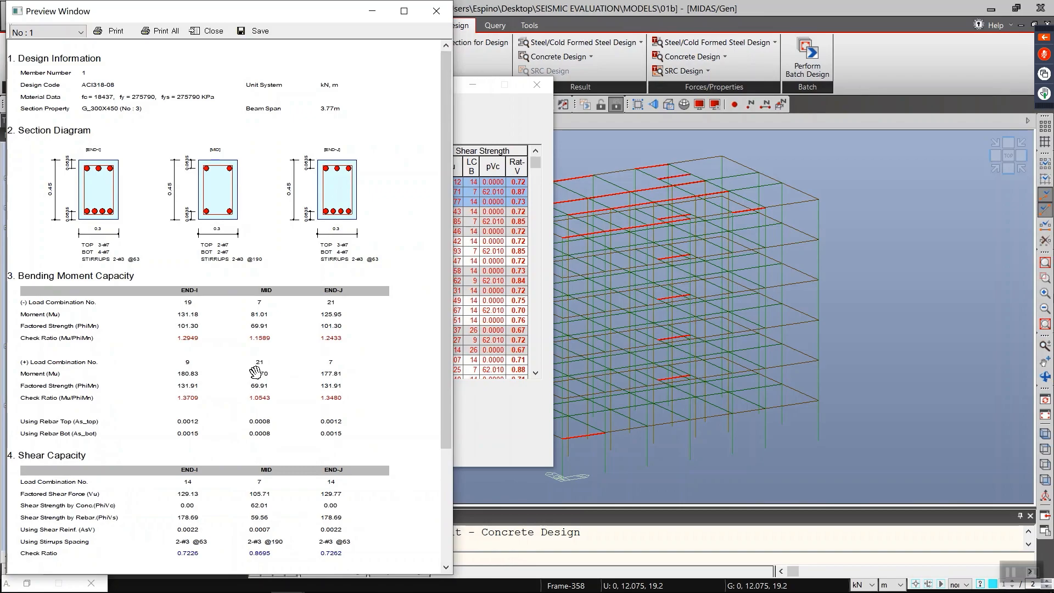
{"action": "mouse_move", "coordinate": [373, 2]}
{"action": "left_mouse_down"}
{"action": "mouse_move", "coordinate": [372, 51]}
{"action": "mouse_move", "coordinate": [373, 1]}
{"action": "left_mouse_up"}
{"action": "left_click_drag", "start_coordinate": [324, 24], "coordinate": [568, 26]}
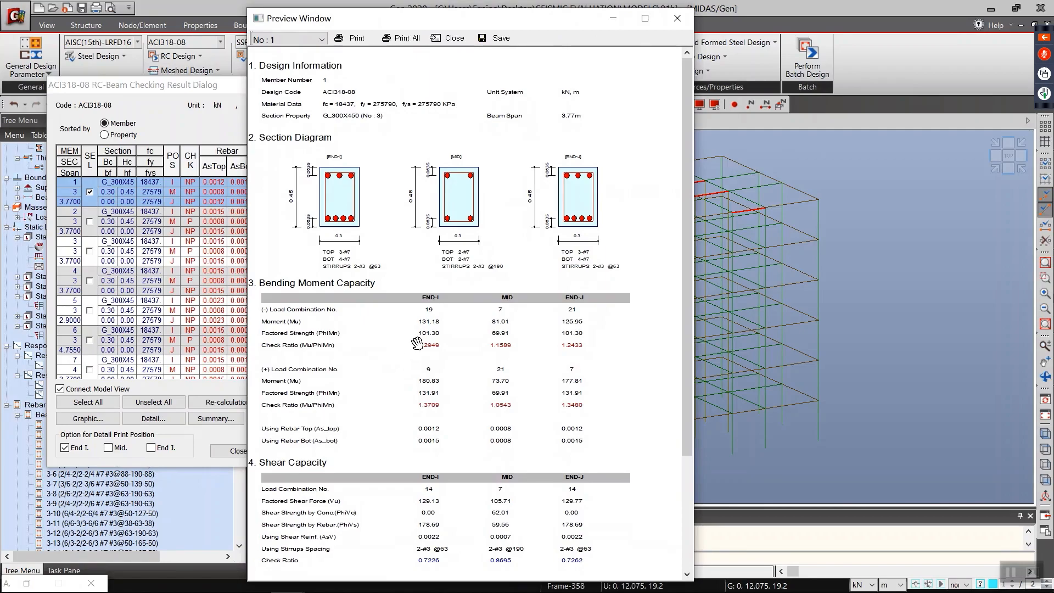
{"action": "left_click", "coordinate": [672, 21]}
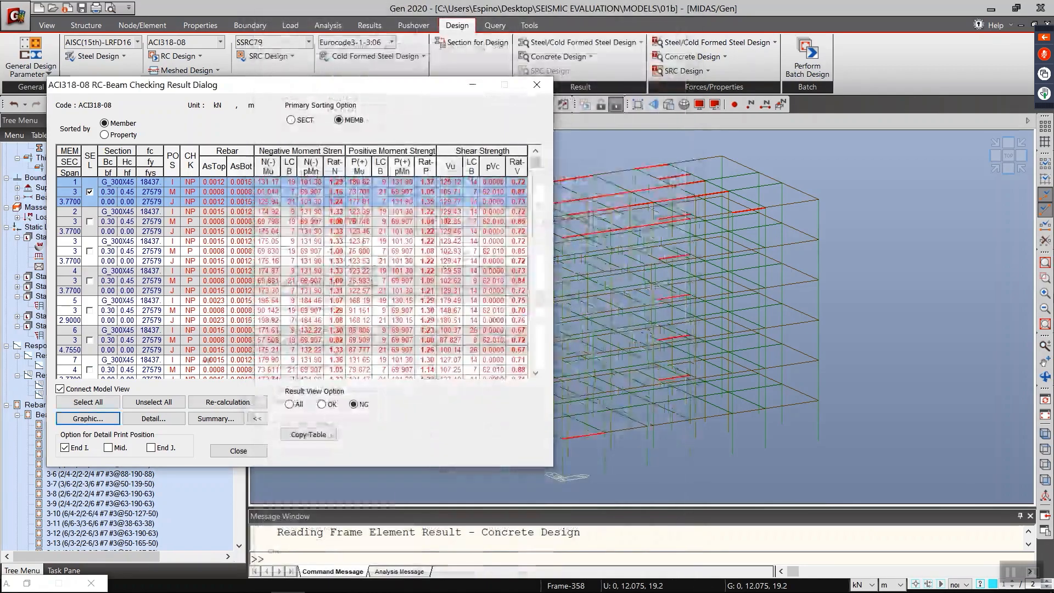
Step: Generate the detailed calculation report for beam member 1, examine its bending moment capacity checks, and discard the temporary file
{"action": "left_click", "coordinate": [149, 420]}
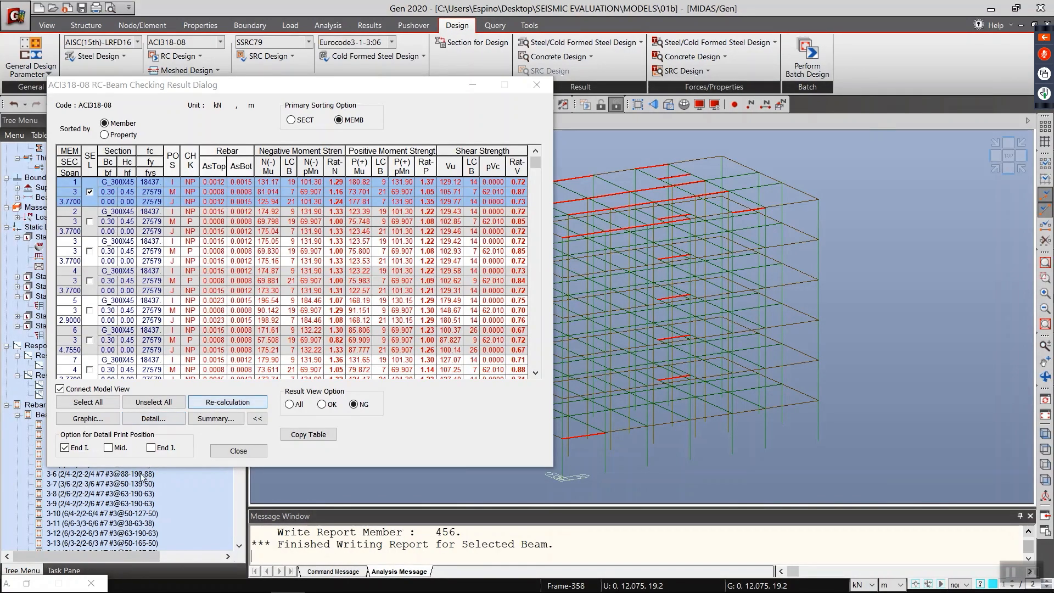
{"action": "scroll", "coordinate": [419, 289], "scroll_direction": "down", "scroll_amount": 20}
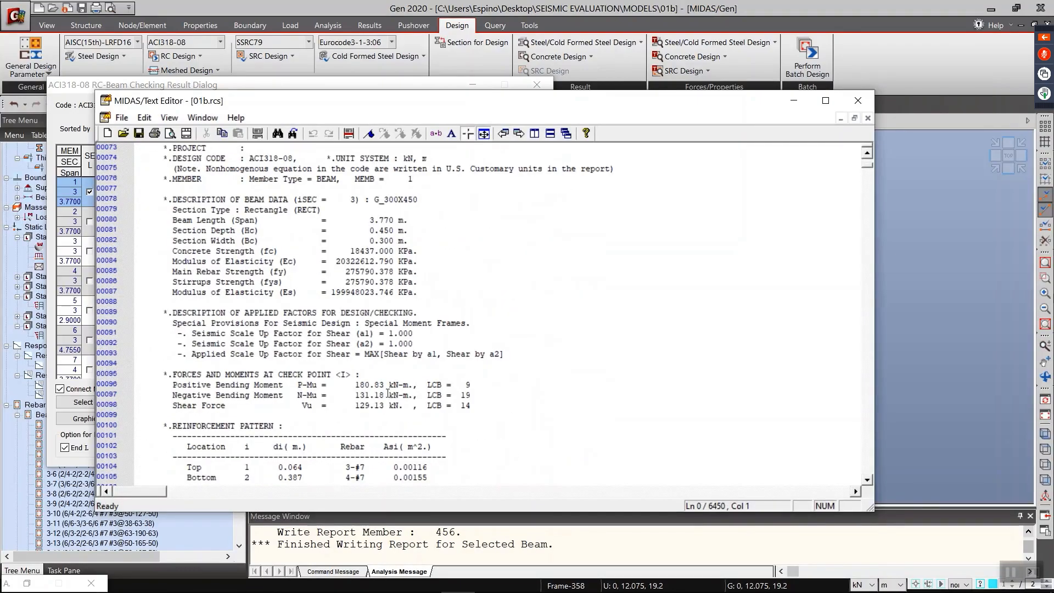
{"action": "scroll", "coordinate": [367, 376], "scroll_direction": "down", "scroll_amount": 7}
{"action": "scroll", "coordinate": [351, 317], "scroll_direction": "down", "scroll_amount": 5}
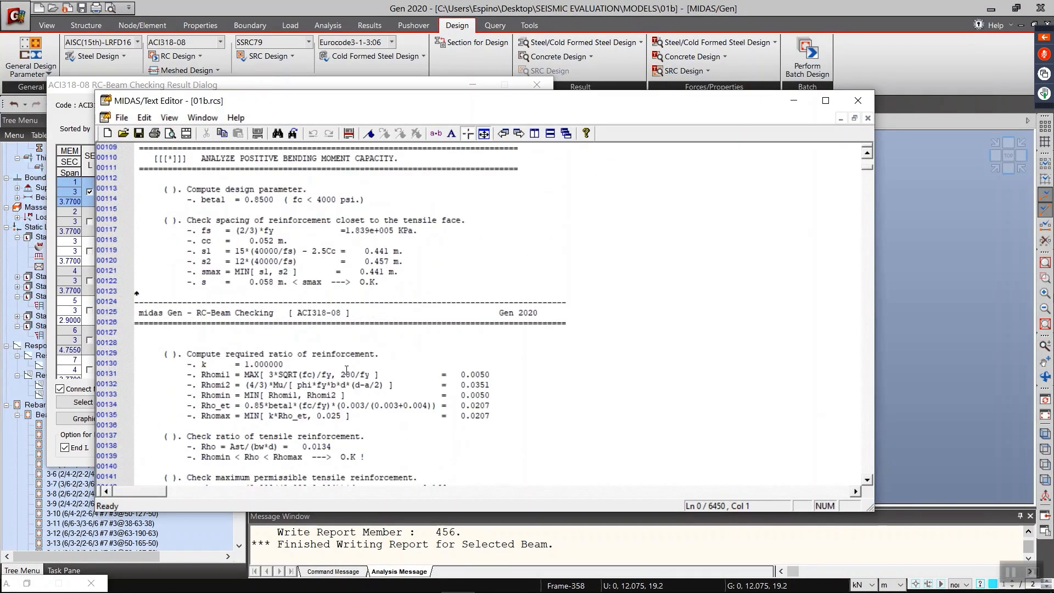
{"action": "scroll", "coordinate": [332, 352], "scroll_direction": "down", "scroll_amount": 1}
{"action": "scroll", "coordinate": [301, 368], "scroll_direction": "down", "scroll_amount": 4}
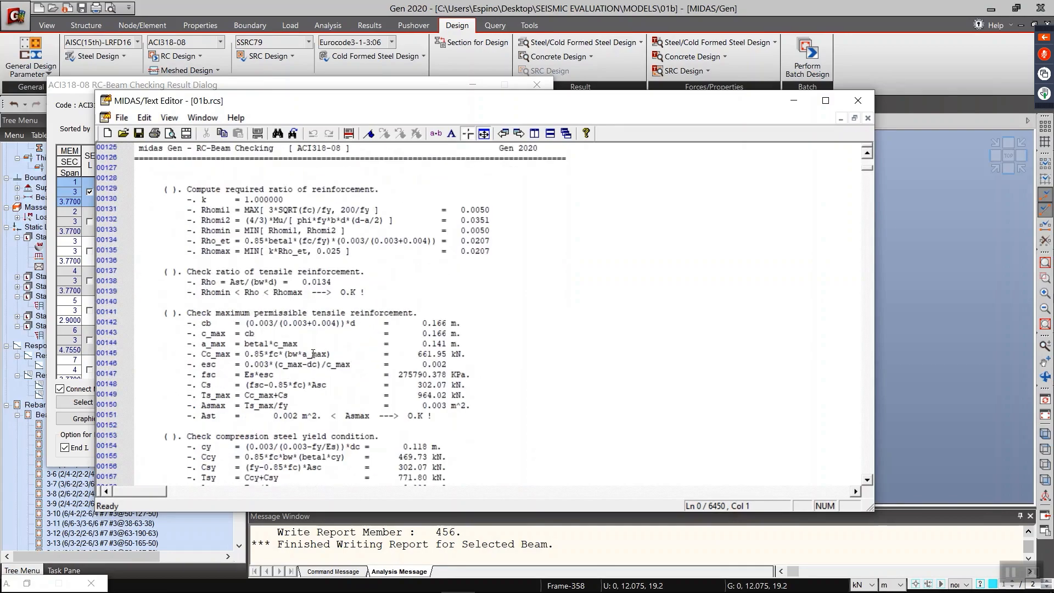
{"action": "scroll", "coordinate": [352, 335], "scroll_direction": "down", "scroll_amount": 14}
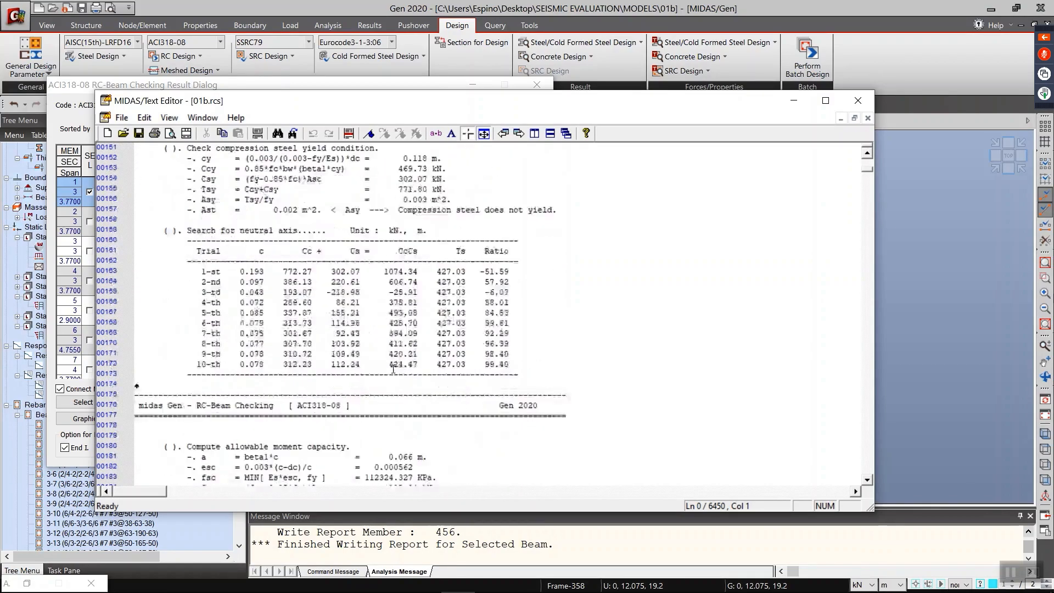
{"action": "scroll", "coordinate": [386, 303], "scroll_direction": "down", "scroll_amount": 3}
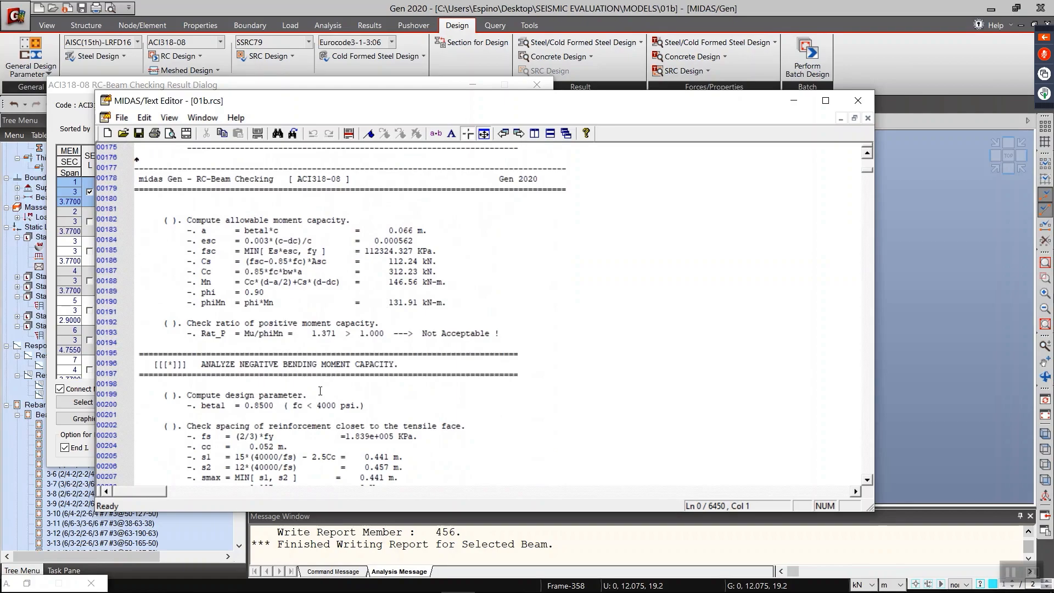
{"action": "scroll", "coordinate": [320, 391], "scroll_direction": "down", "scroll_amount": 7}
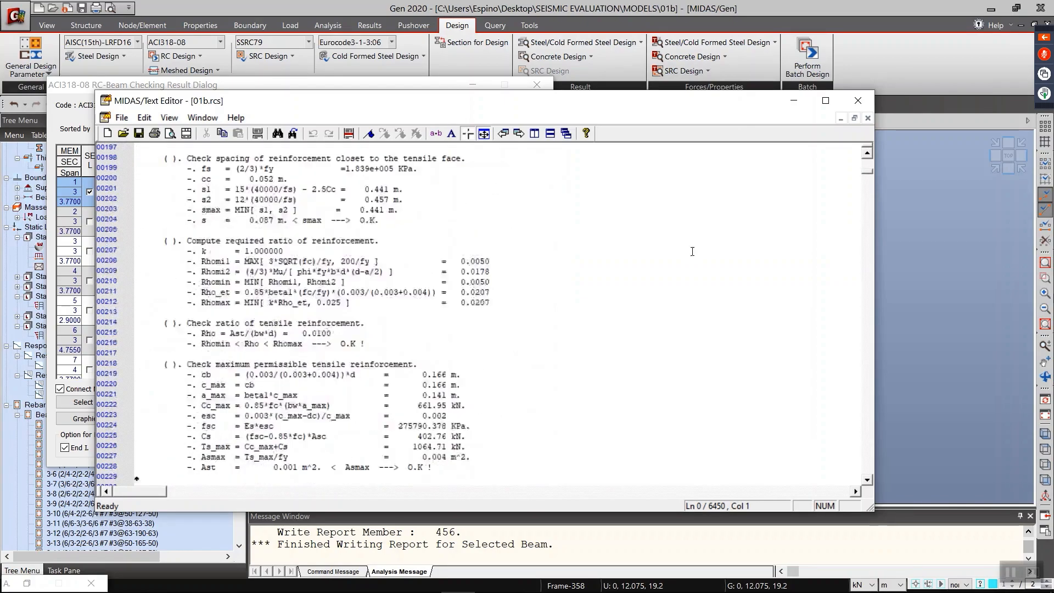
{"action": "scroll", "coordinate": [423, 338], "scroll_direction": "down", "scroll_amount": 11}
{"action": "left_click", "coordinate": [858, 101]}
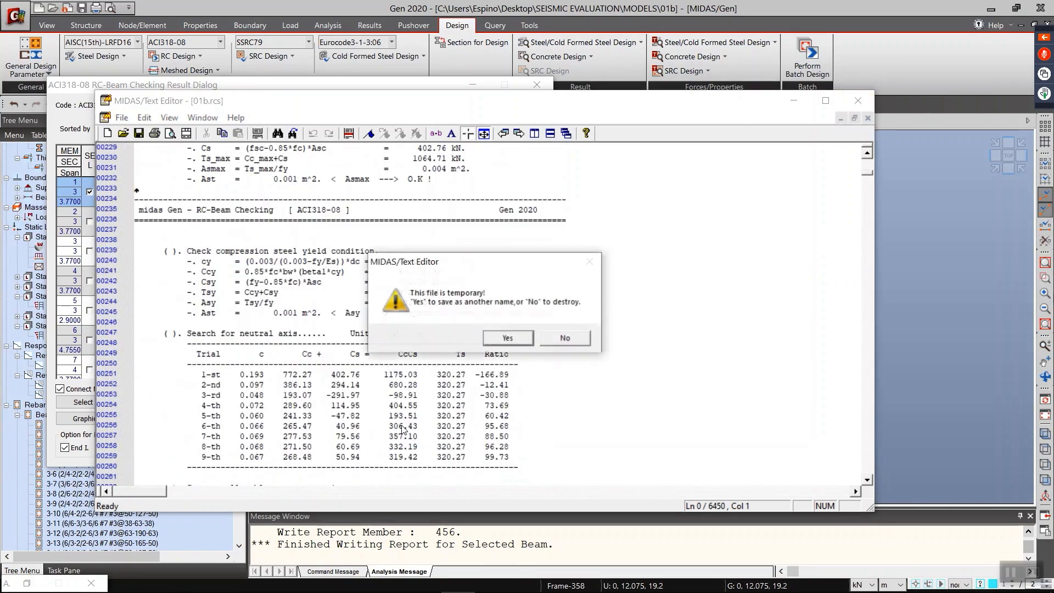
{"action": "left_click", "coordinate": [567, 339]}
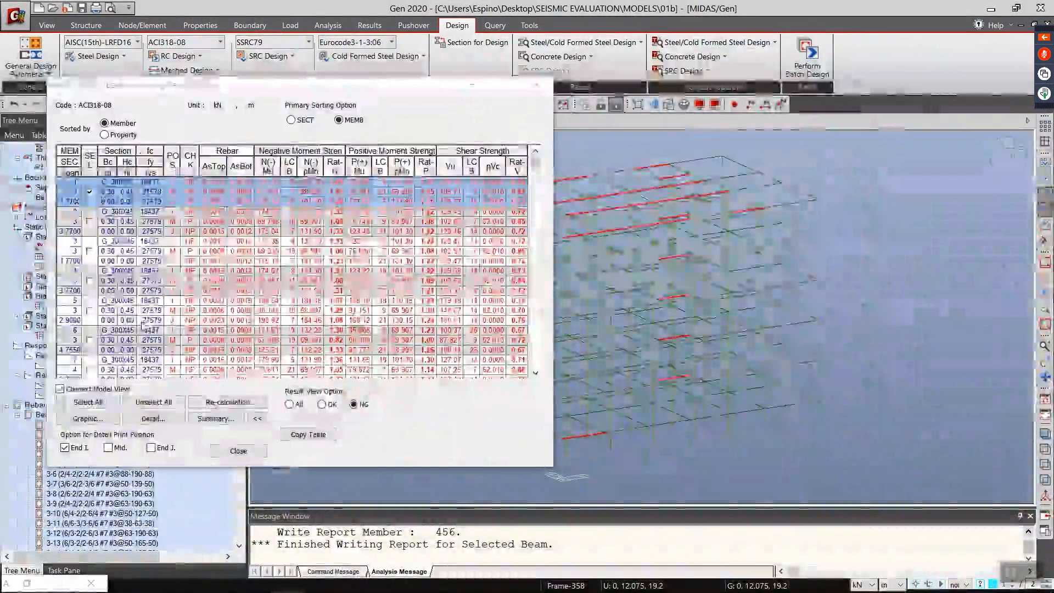
Step: Turn off Connect Model View for the beams, restore the column checking results and expand them into the detailed table by member
{"action": "left_click", "coordinate": [82, 393]}
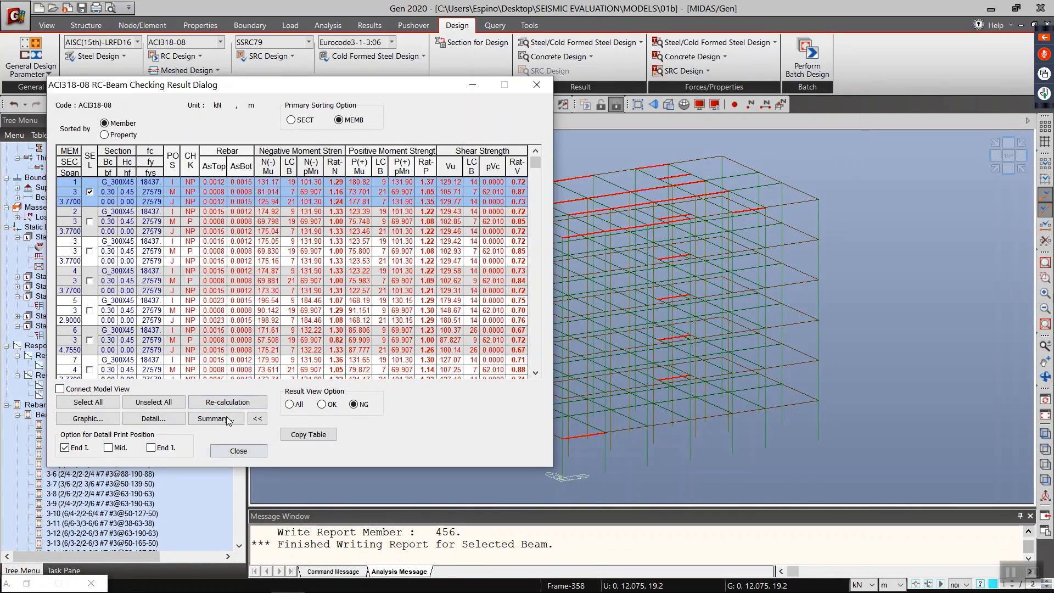
{"action": "left_click", "coordinate": [27, 584]}
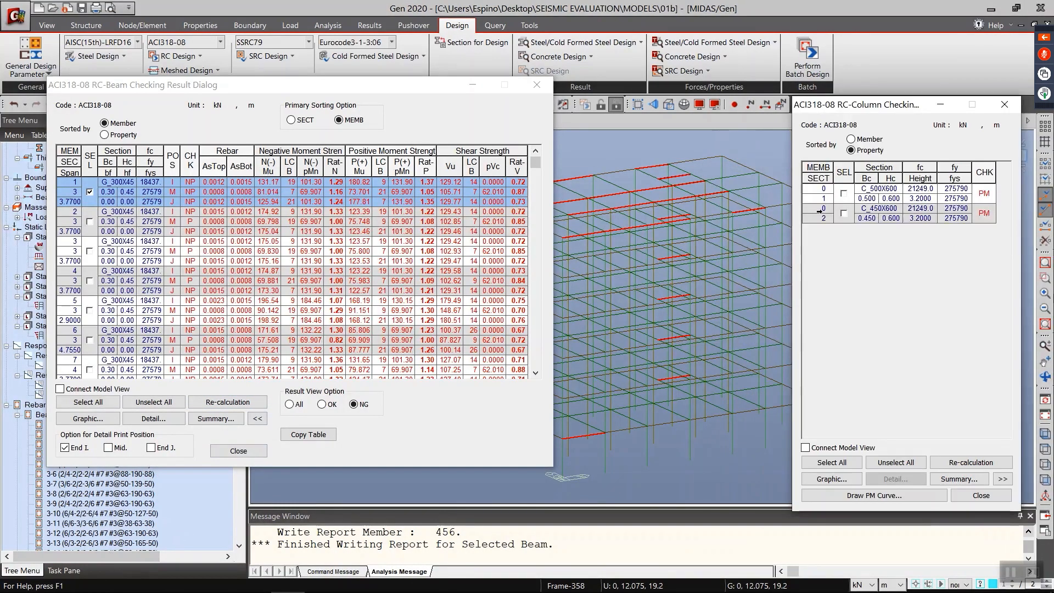
{"action": "left_click_drag", "start_coordinate": [855, 119], "coordinate": [541, 95]}
{"action": "left_click", "coordinate": [688, 455]}
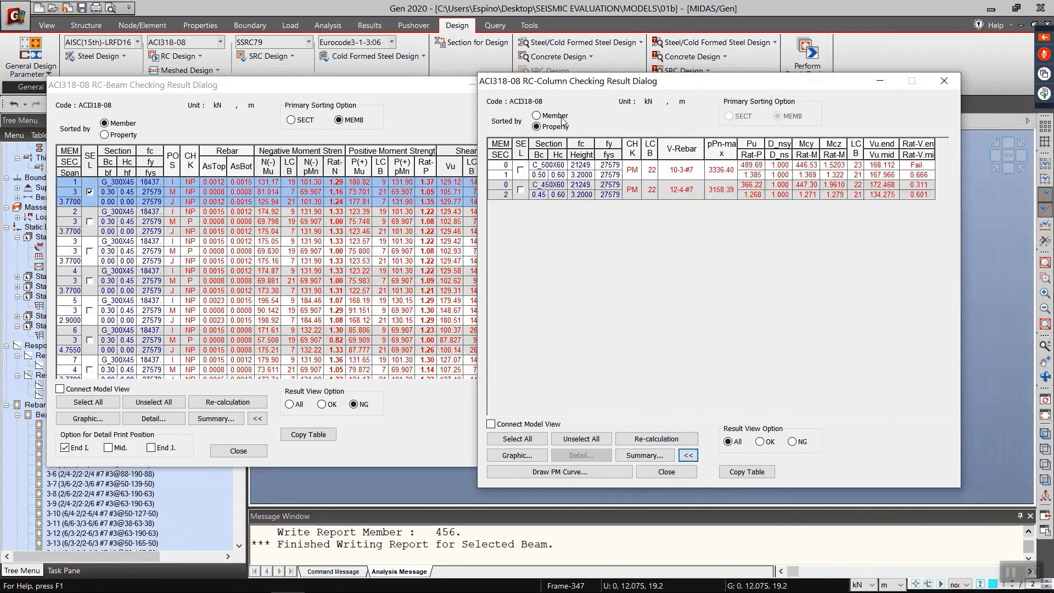
{"action": "left_click", "coordinate": [536, 115]}
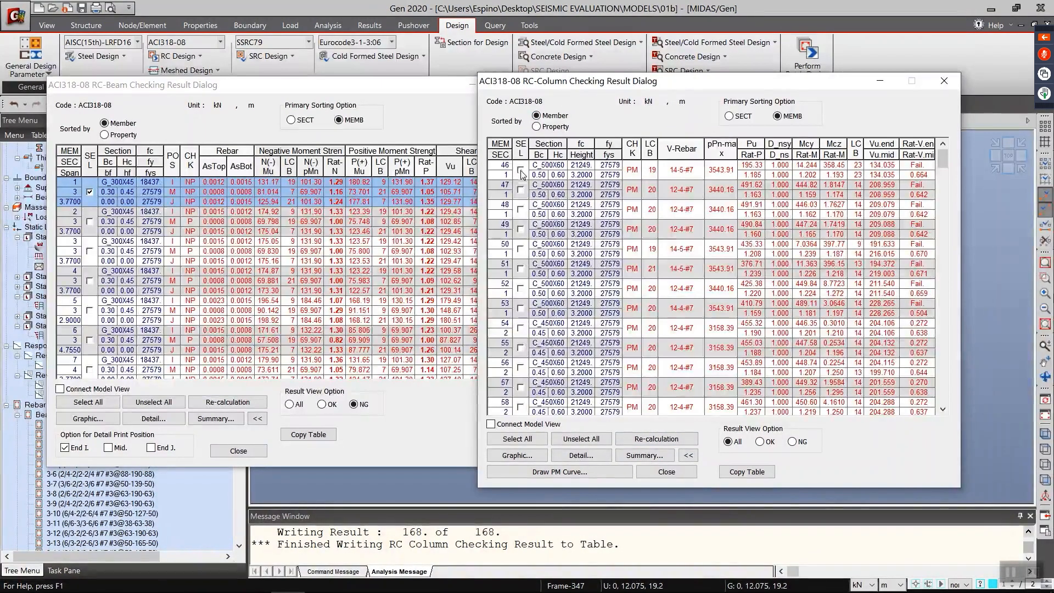
Step: Select column member 46, view its graphic design report in an enlarged preview window, close the preview and unselect the member
{"action": "left_click", "coordinate": [519, 169]}
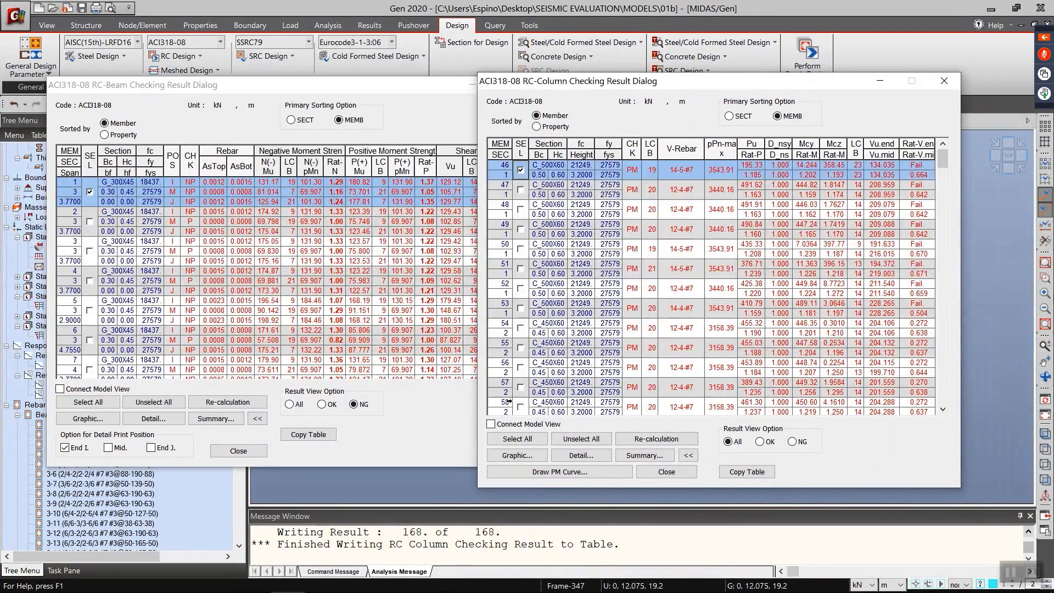
{"action": "left_click", "coordinate": [506, 455]}
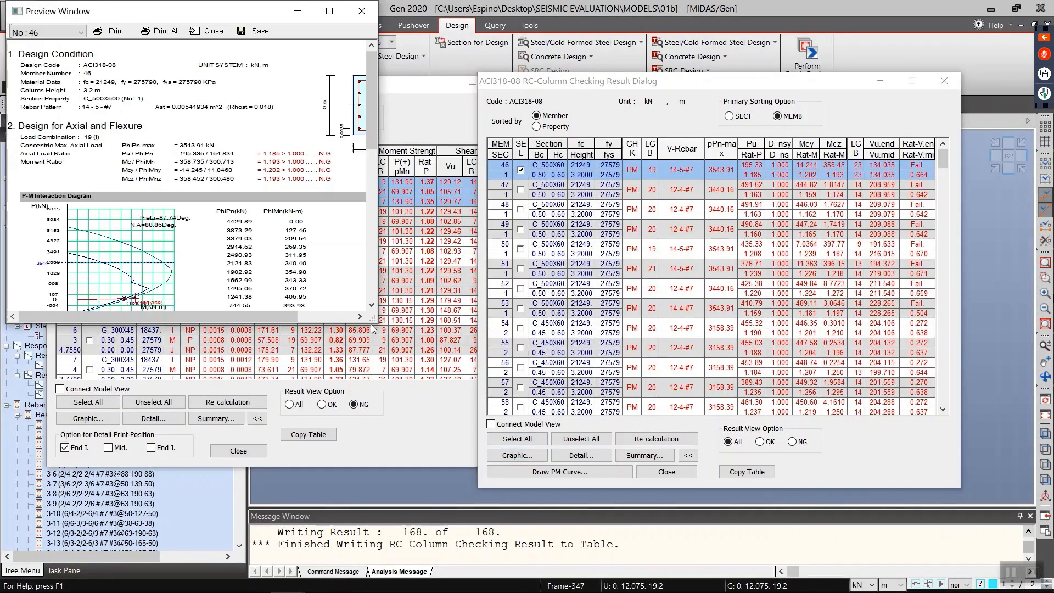
{"action": "left_click_drag", "start_coordinate": [371, 320], "coordinate": [489, 528]}
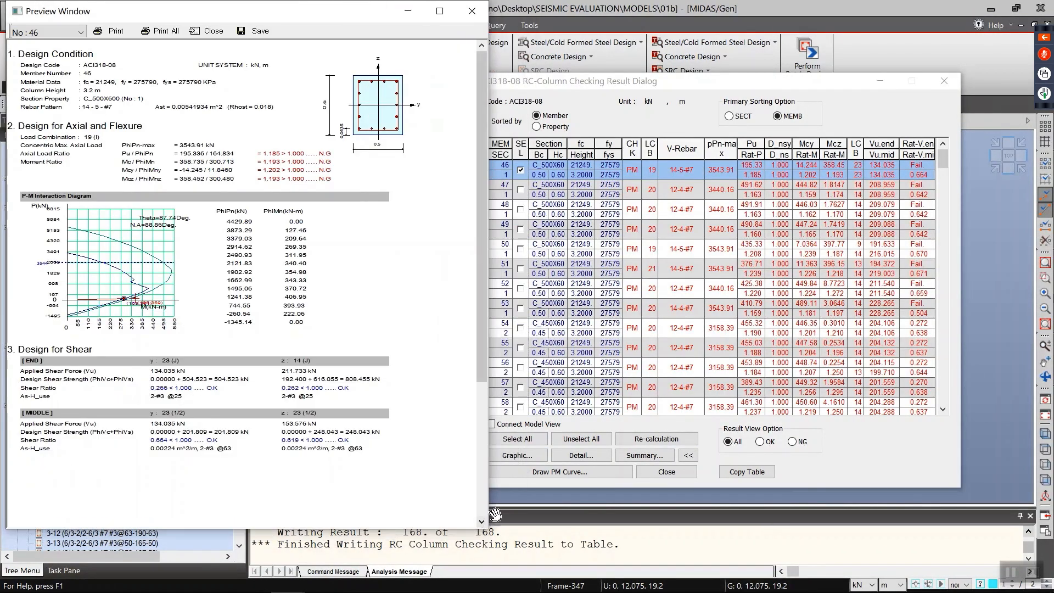
{"action": "left_click", "coordinate": [472, 12]}
{"action": "left_click", "coordinate": [520, 167]}
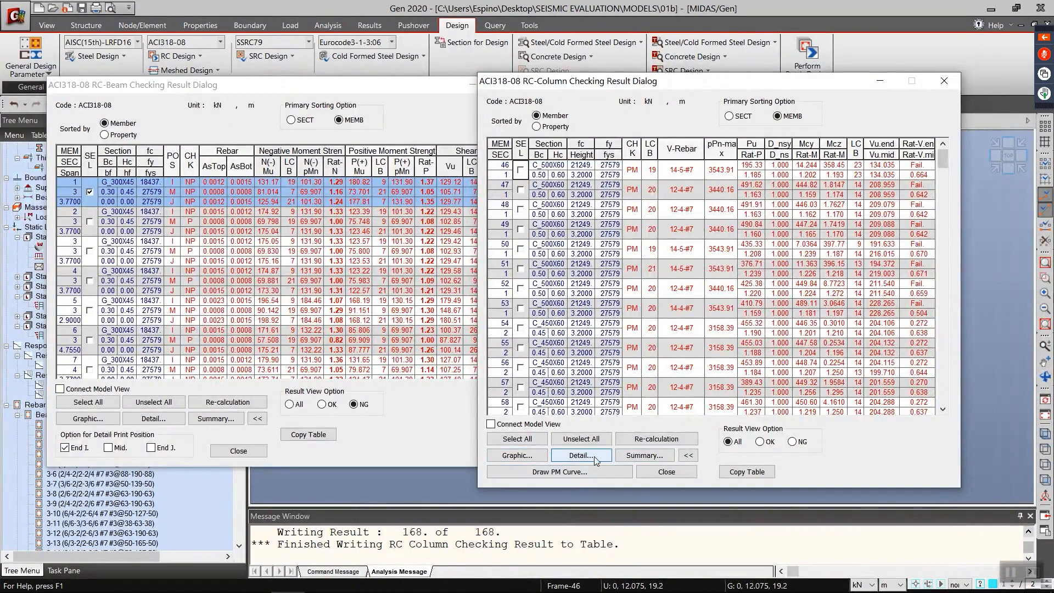
Step: Close the column checking results and clear the highlighted members in the model, keeping the beam checking results open
{"action": "left_click", "coordinate": [880, 80]}
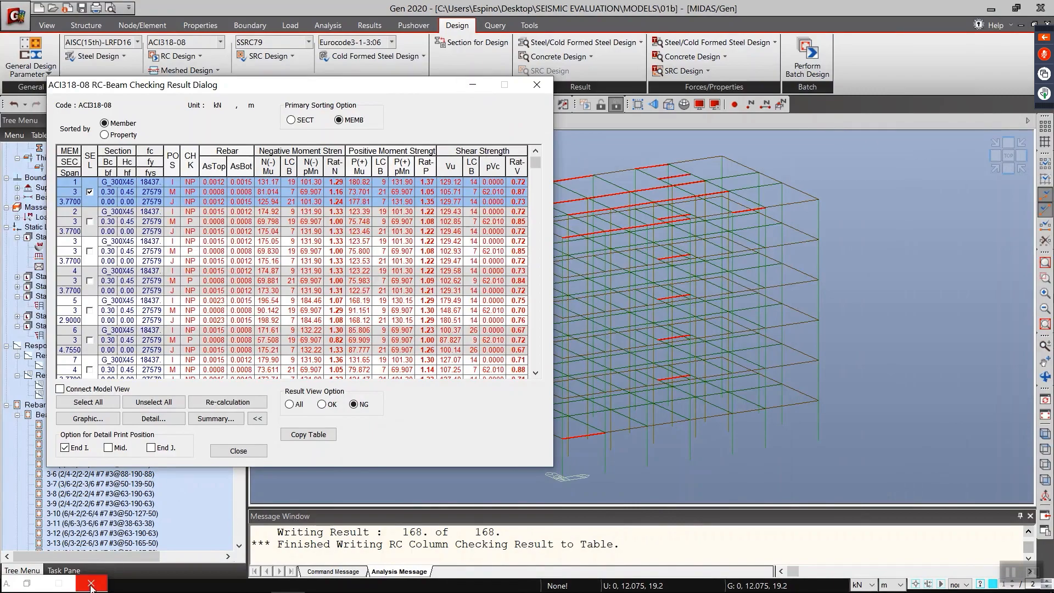
{"action": "left_click", "coordinate": [88, 581]}
{"action": "left_click", "coordinate": [471, 85]}
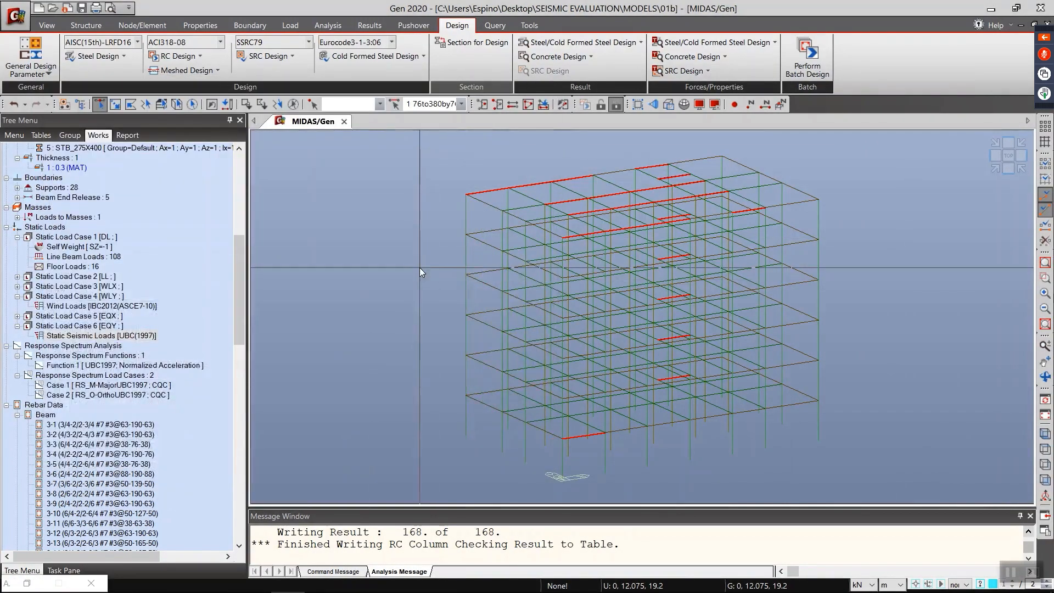
{"action": "left_click", "coordinate": [26, 583]}
{"action": "left_click", "coordinate": [754, 412]}
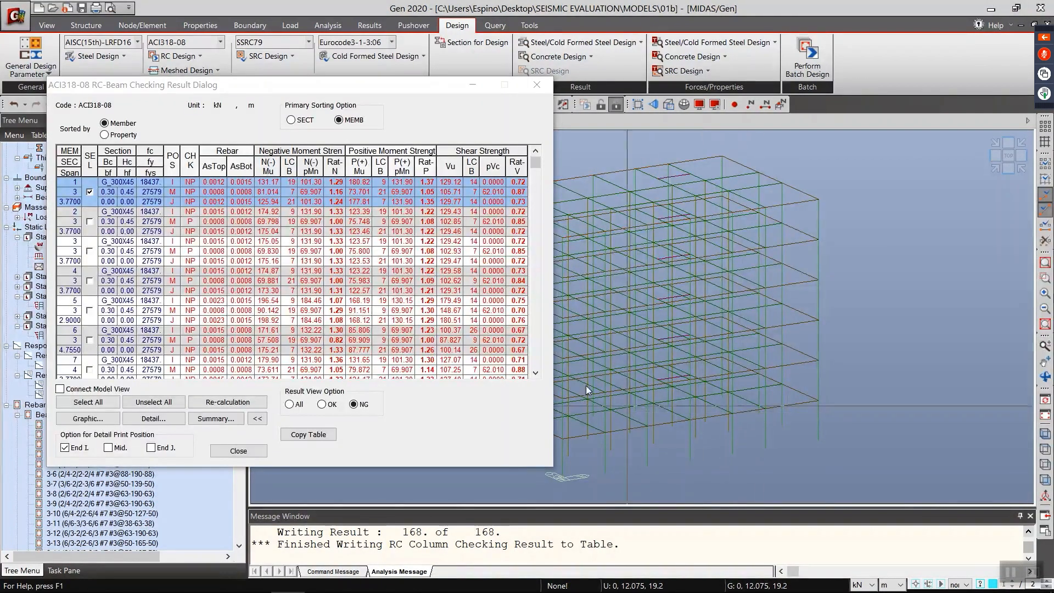
Step: Highlight all NG beams in the model with Connect Model View, close the beam checking results and clear the selection
{"action": "left_click", "coordinate": [88, 402]}
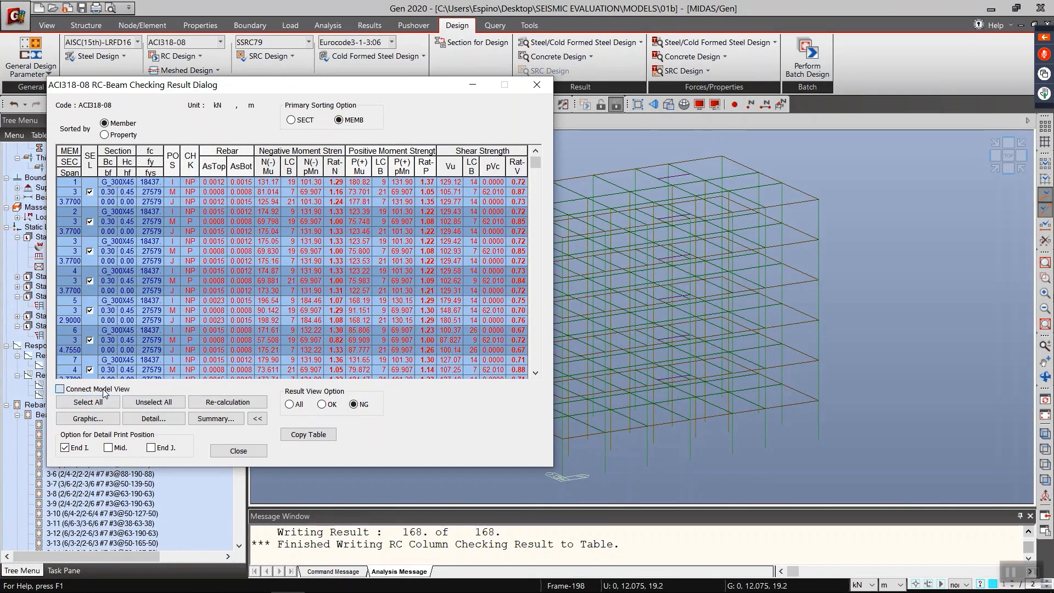
{"action": "left_click", "coordinate": [60, 389]}
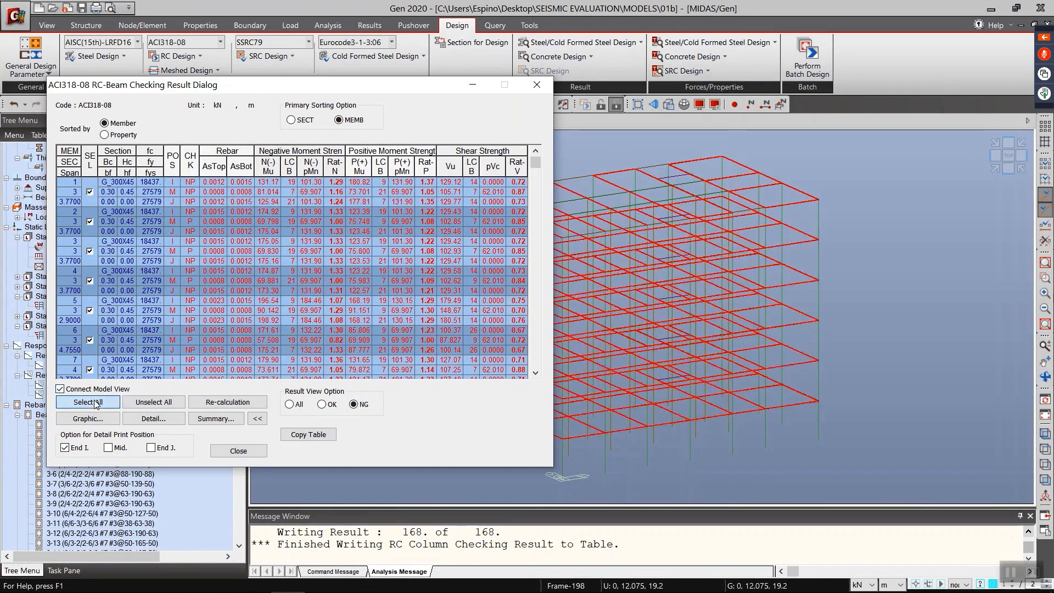
{"action": "left_click", "coordinate": [535, 85]}
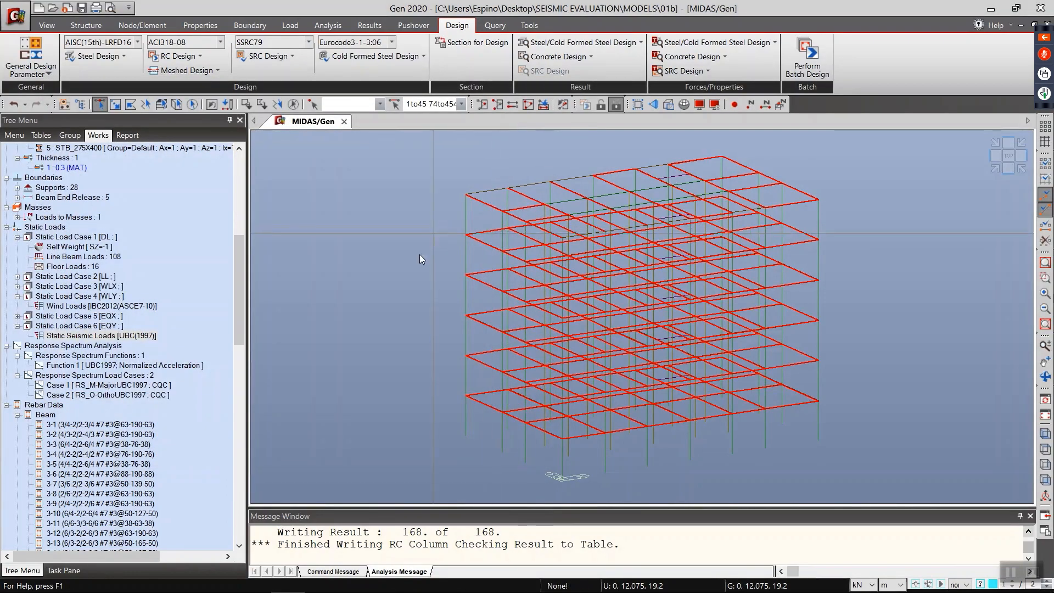
{"action": "key", "text": "Escape"}
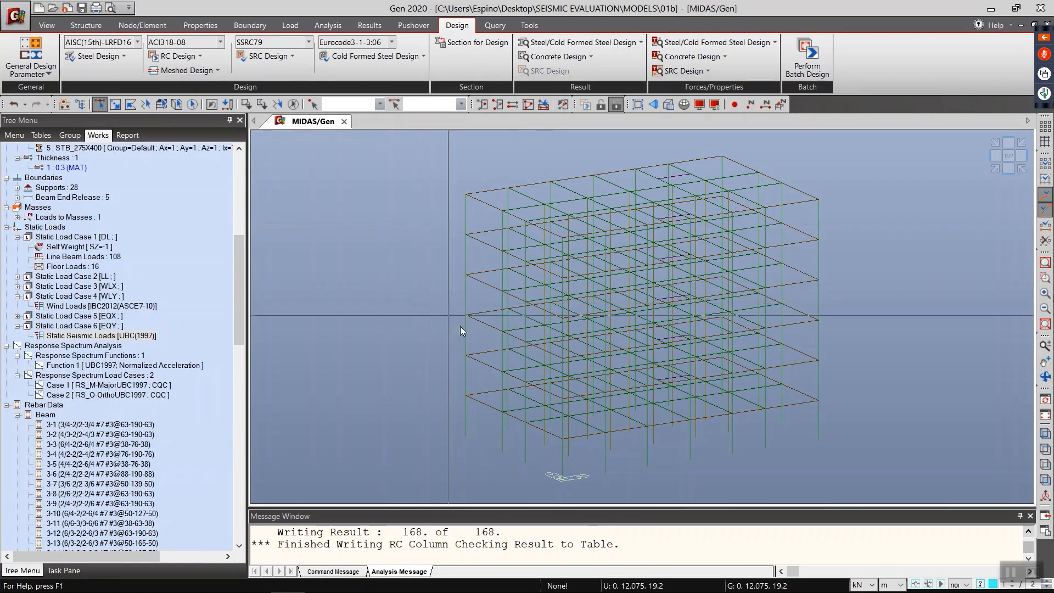
{"action": "middle_click_drag", "start_coordinate": [509, 360], "coordinate": [426, 328]}
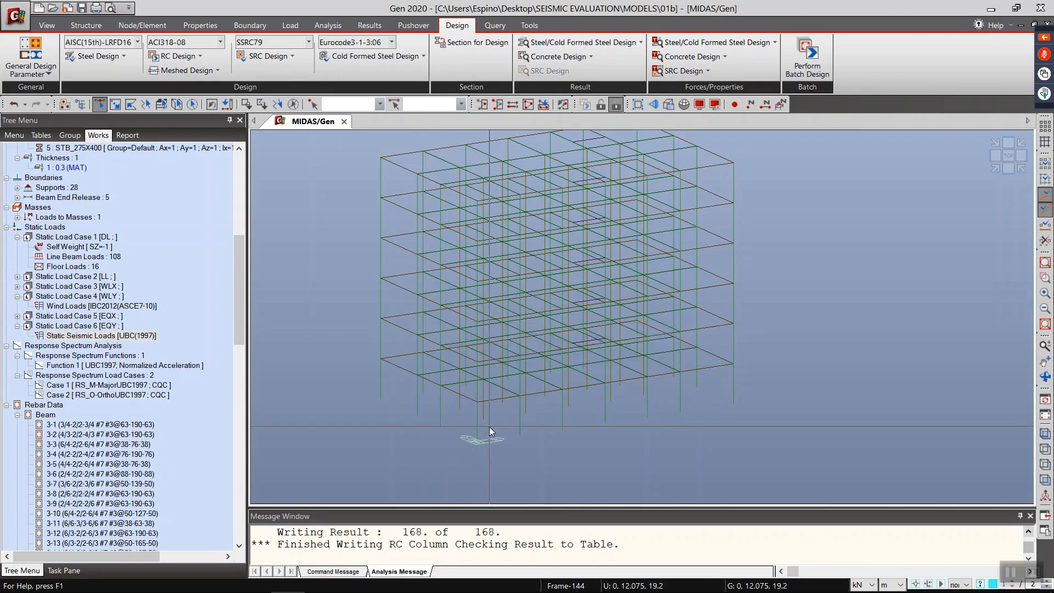
{"action": "scroll", "coordinate": [512, 433], "scroll_direction": "up", "scroll_amount": 4}
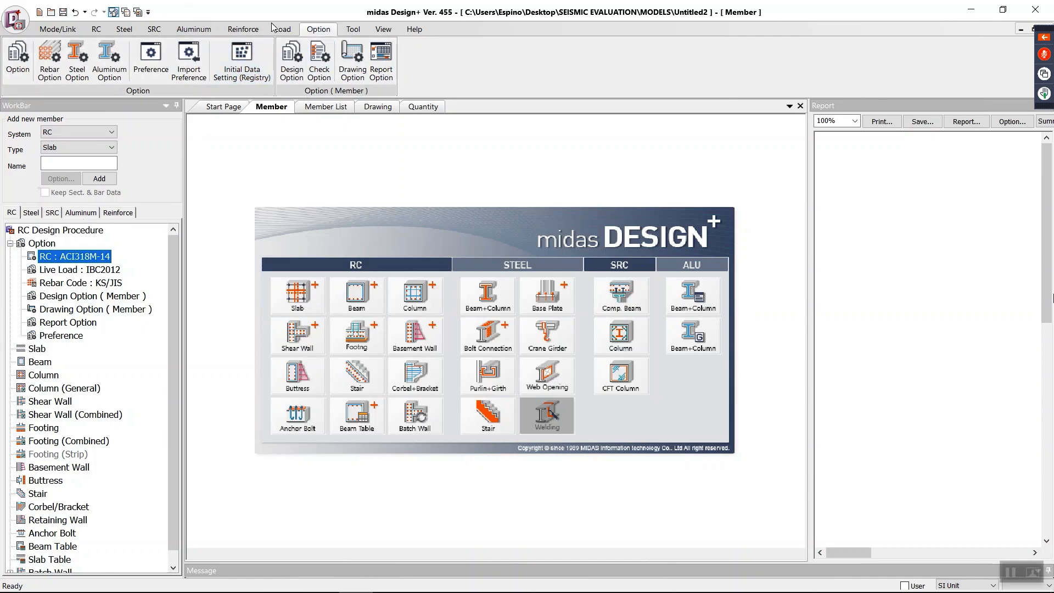
Step: Switch to midas Design+, create a reinforcement beam member and link the project to the open midas Gen model 01b
{"action": "left_click", "coordinate": [242, 29]}
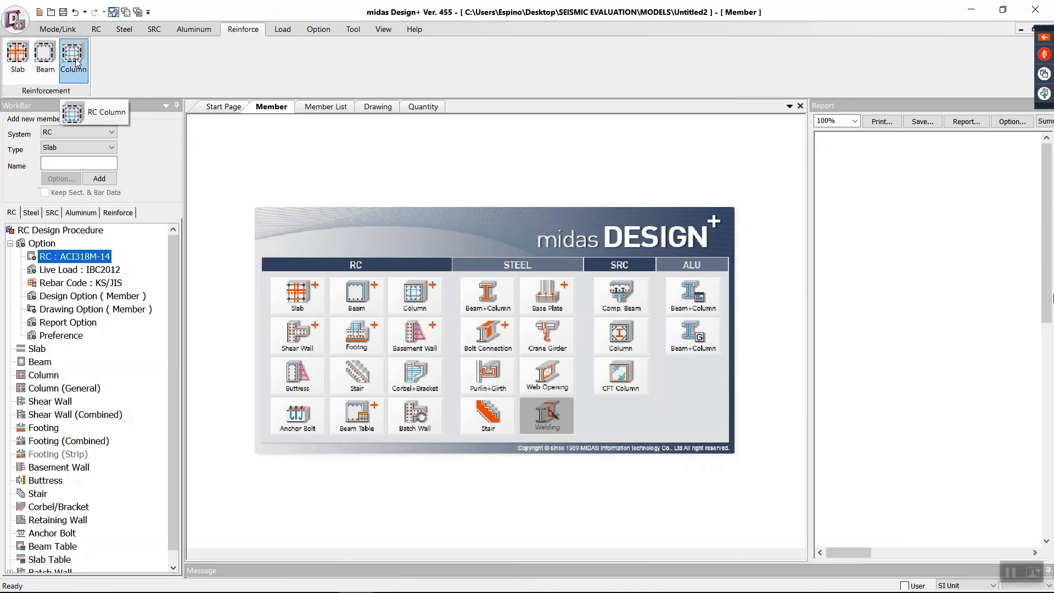
{"action": "left_click", "coordinate": [45, 61]}
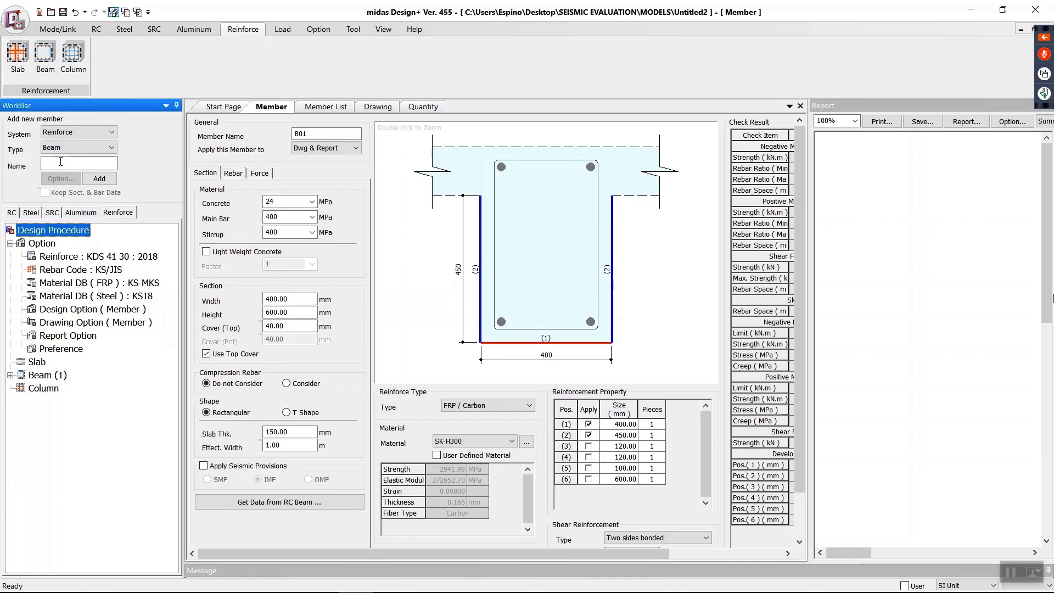
{"action": "left_click", "coordinate": [61, 32]}
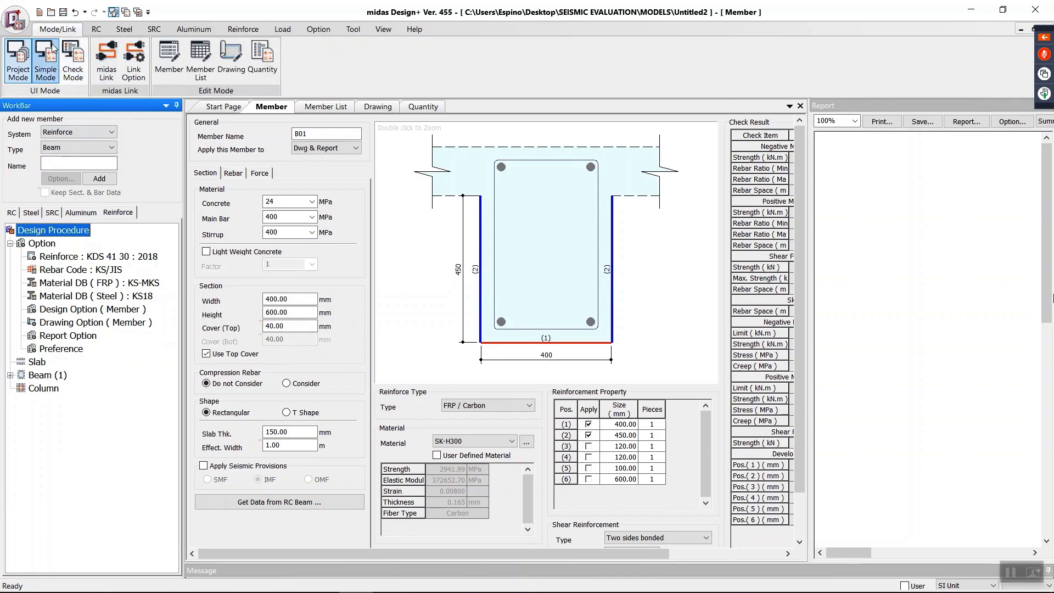
{"action": "left_click", "coordinate": [107, 62]}
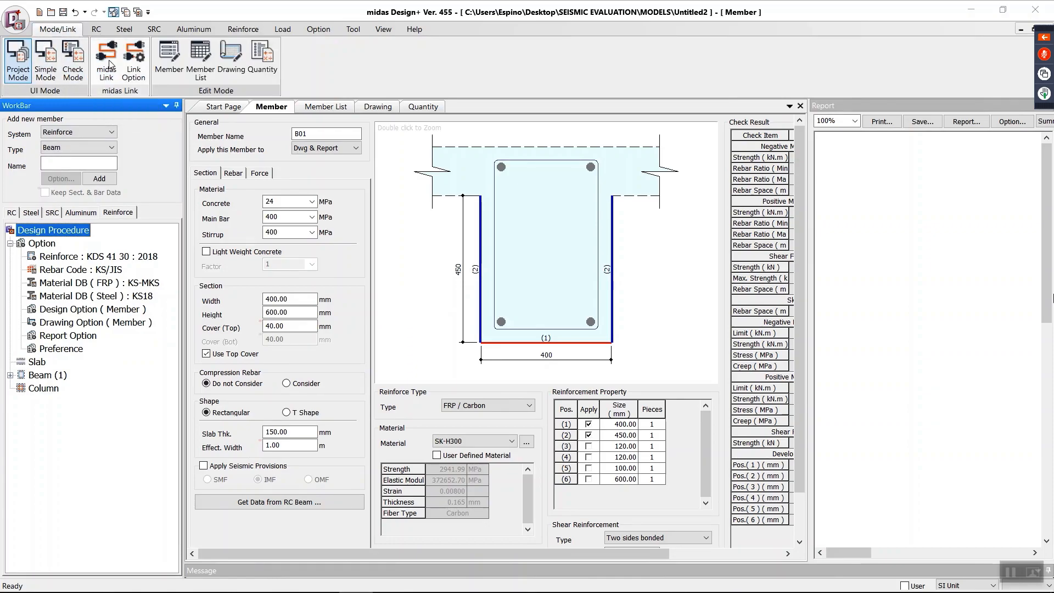
{"action": "left_click", "coordinate": [485, 273]}
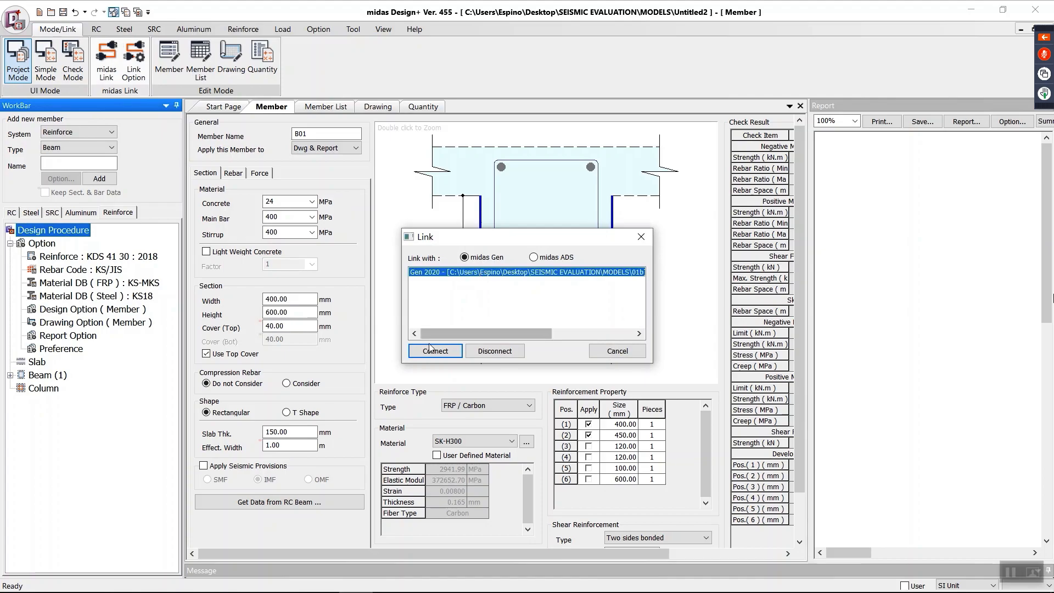
{"action": "left_click", "coordinate": [435, 351]}
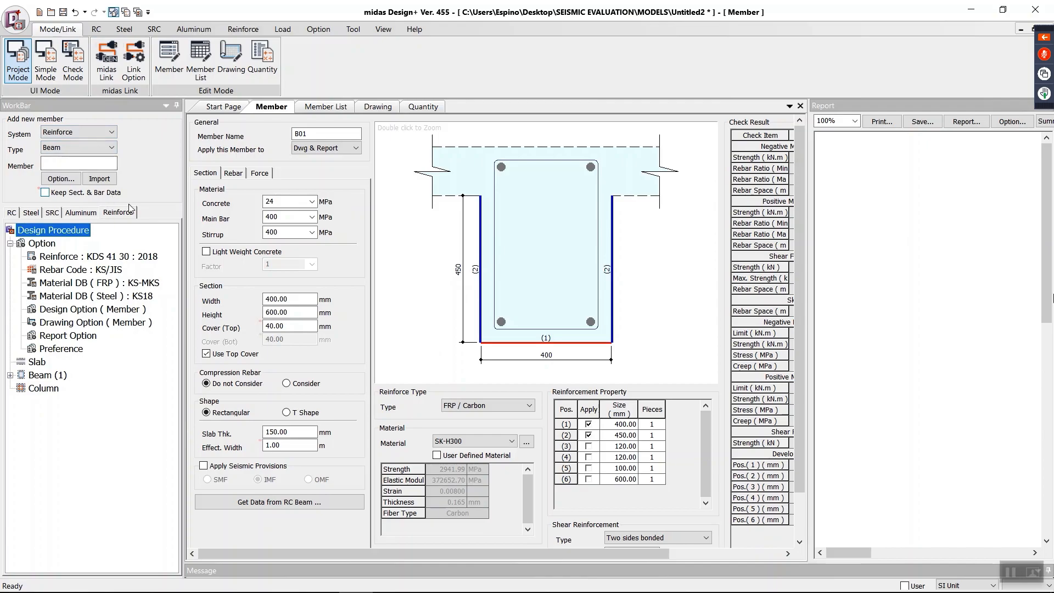
Step: Set the link type to Link by Member in the link options and apply it
{"action": "left_click", "coordinate": [62, 179]}
{"action": "left_click", "coordinate": [392, 188]}
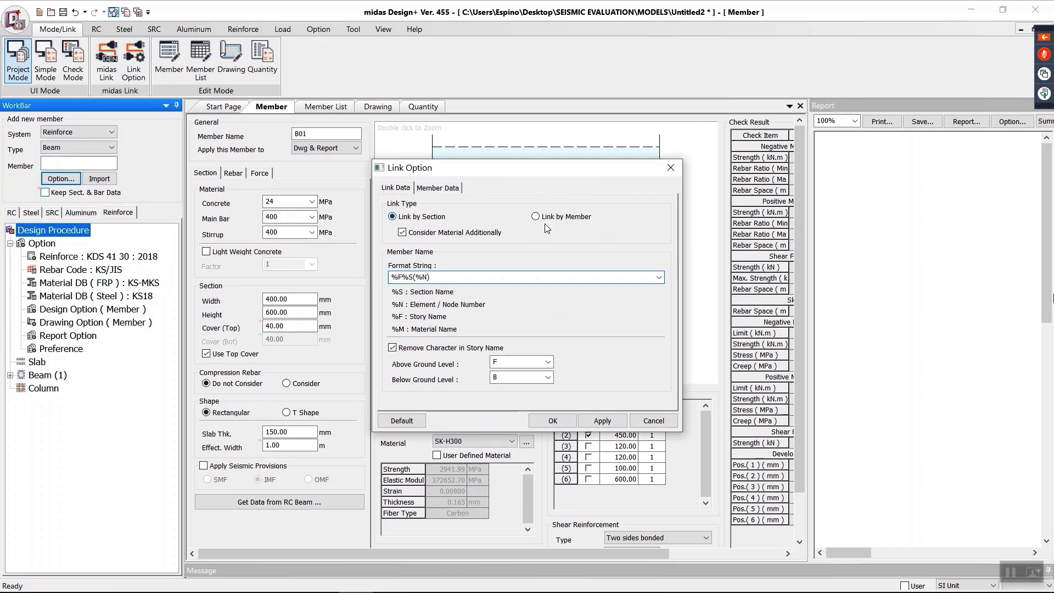
{"action": "left_click", "coordinate": [559, 220]}
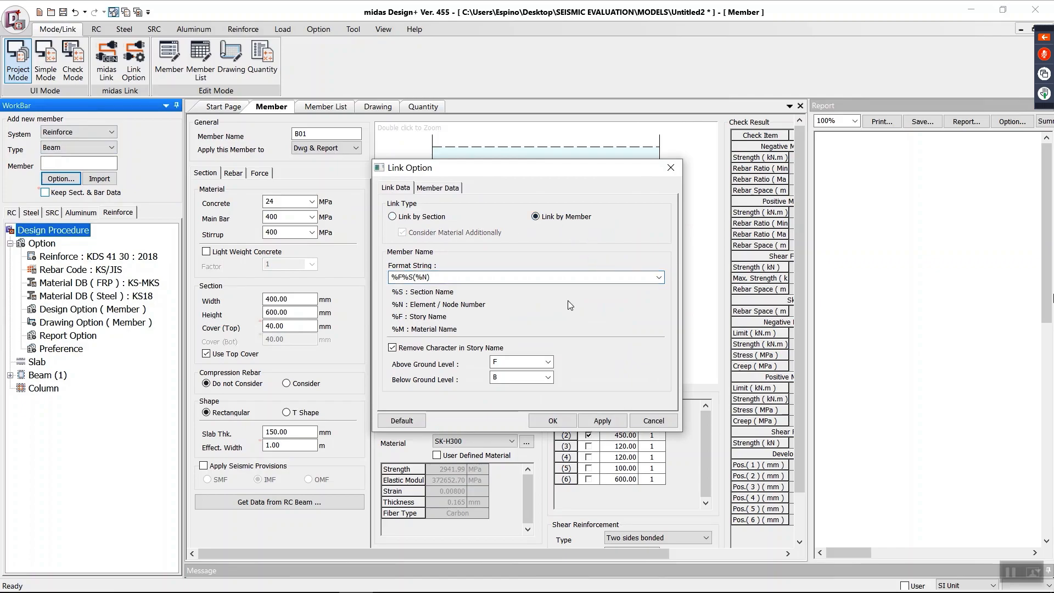
{"action": "left_click", "coordinate": [602, 421]}
{"action": "left_click", "coordinate": [552, 420]}
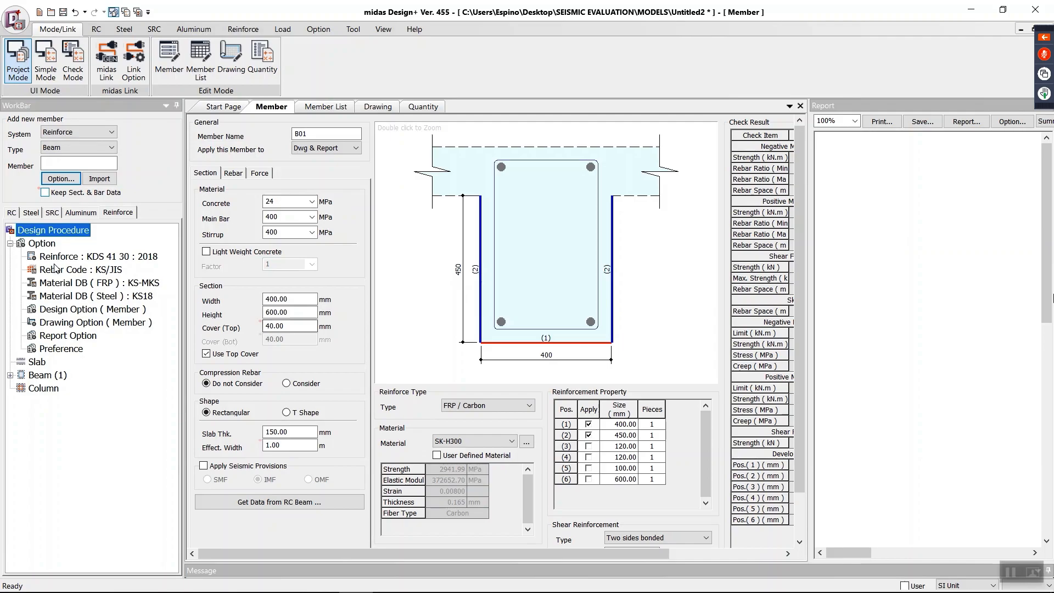
Step: Set the Reinforce design code to ACI318M-14
{"action": "left_click", "coordinate": [88, 257]}
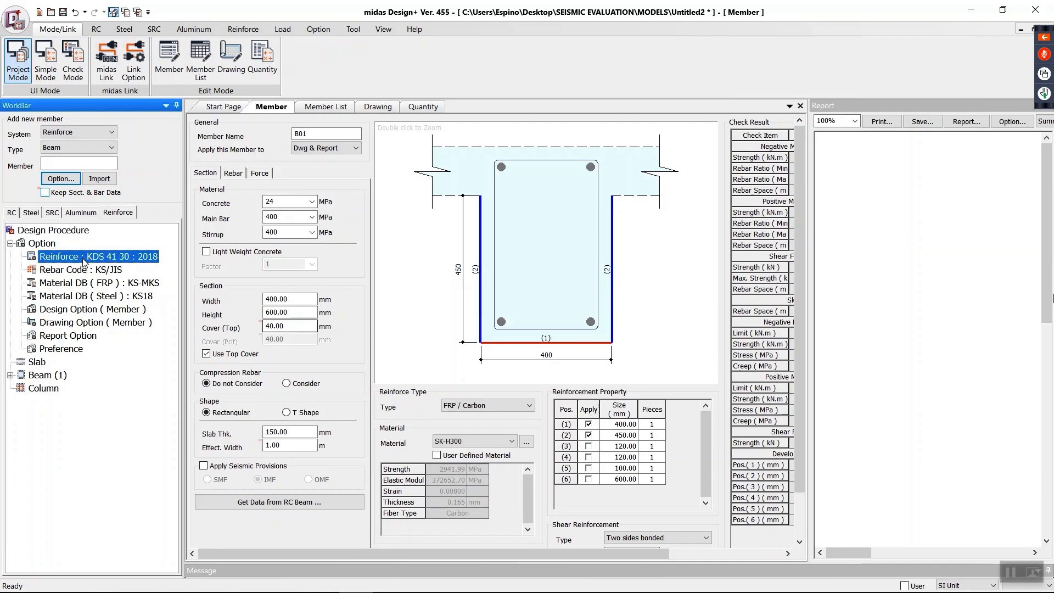
{"action": "double_click", "coordinate": [84, 262]}
{"action": "left_click", "coordinate": [619, 272]}
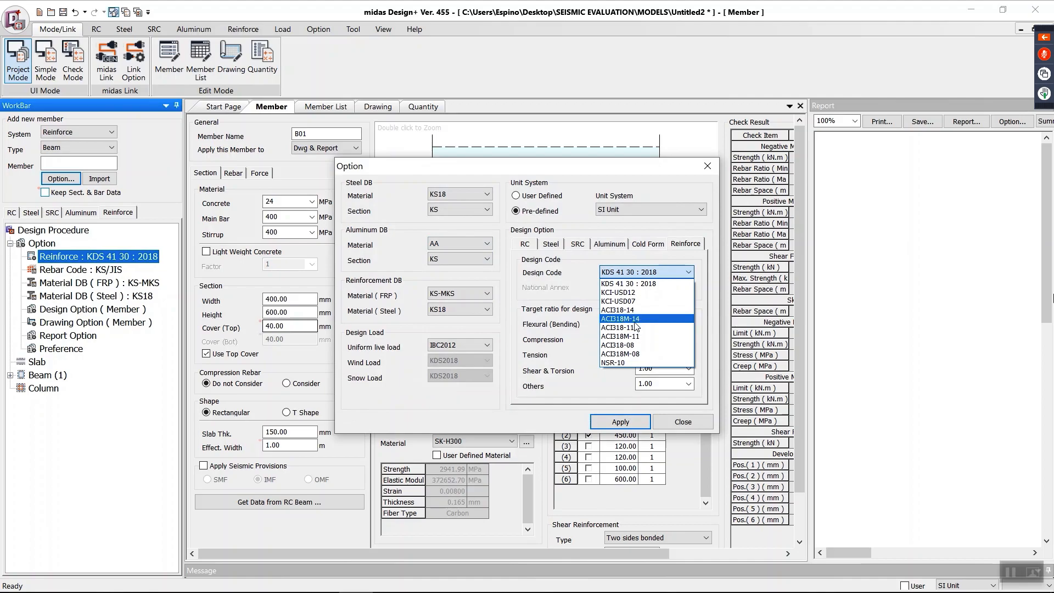
{"action": "left_click", "coordinate": [635, 322]}
{"action": "left_click", "coordinate": [619, 422]}
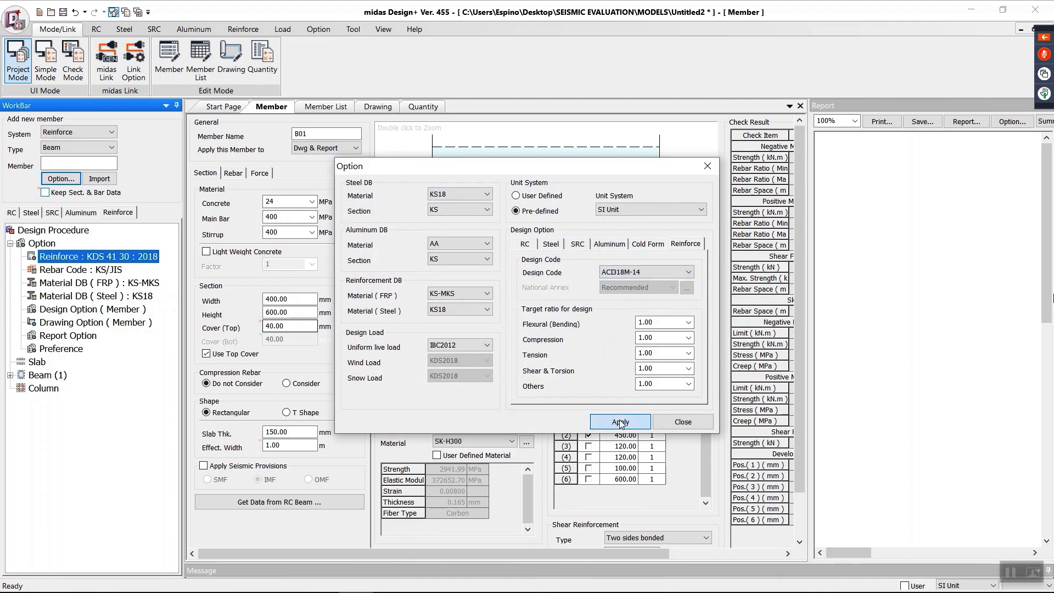
Step: Set the rebar code to ASTM
{"action": "double_click", "coordinate": [88, 269]}
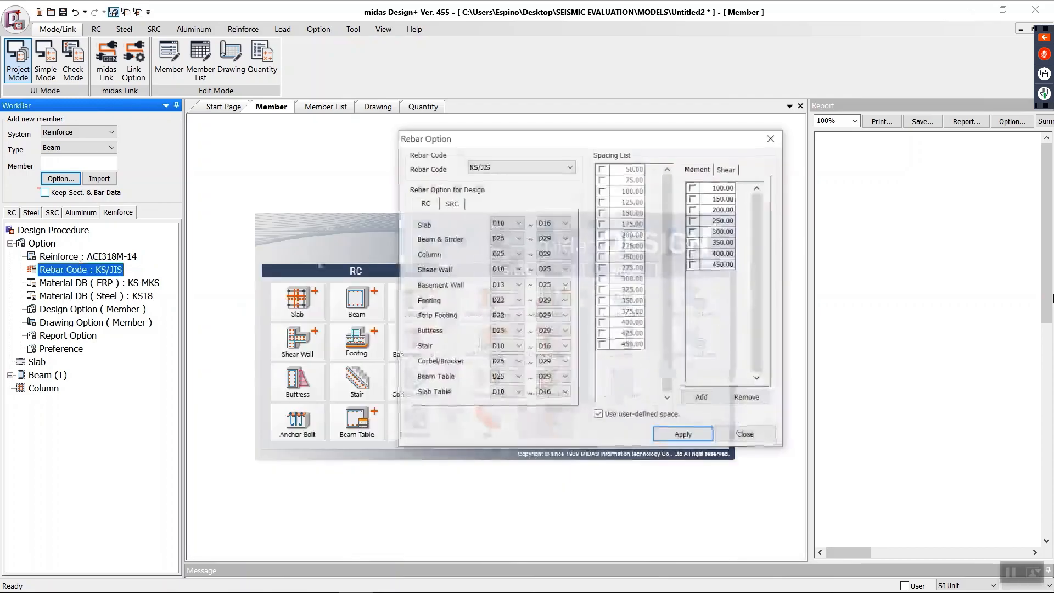
{"action": "left_click", "coordinate": [533, 167]}
{"action": "left_click", "coordinate": [523, 196]}
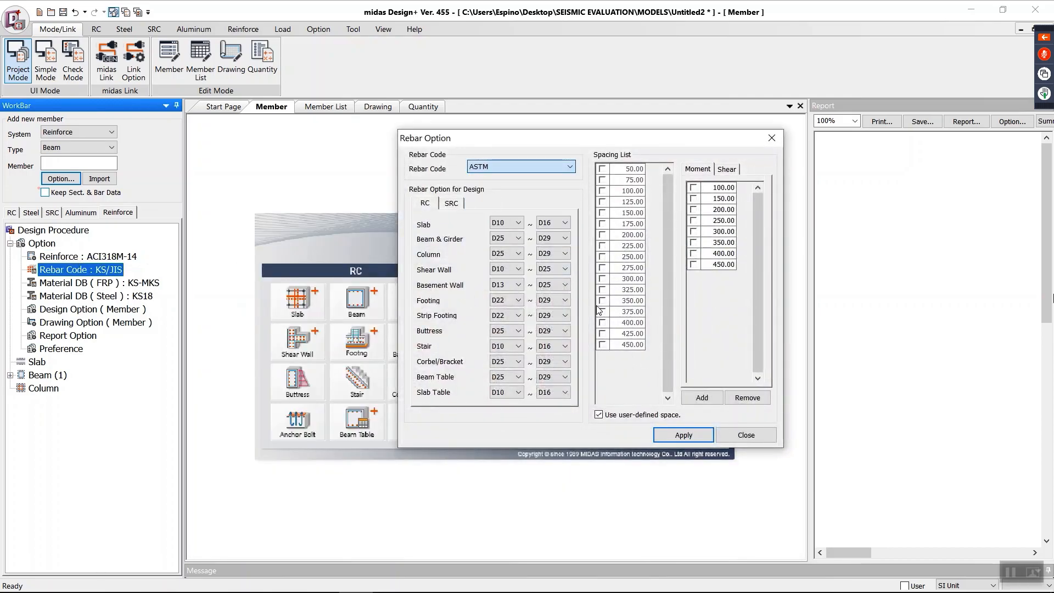
{"action": "key", "text": "Return"}
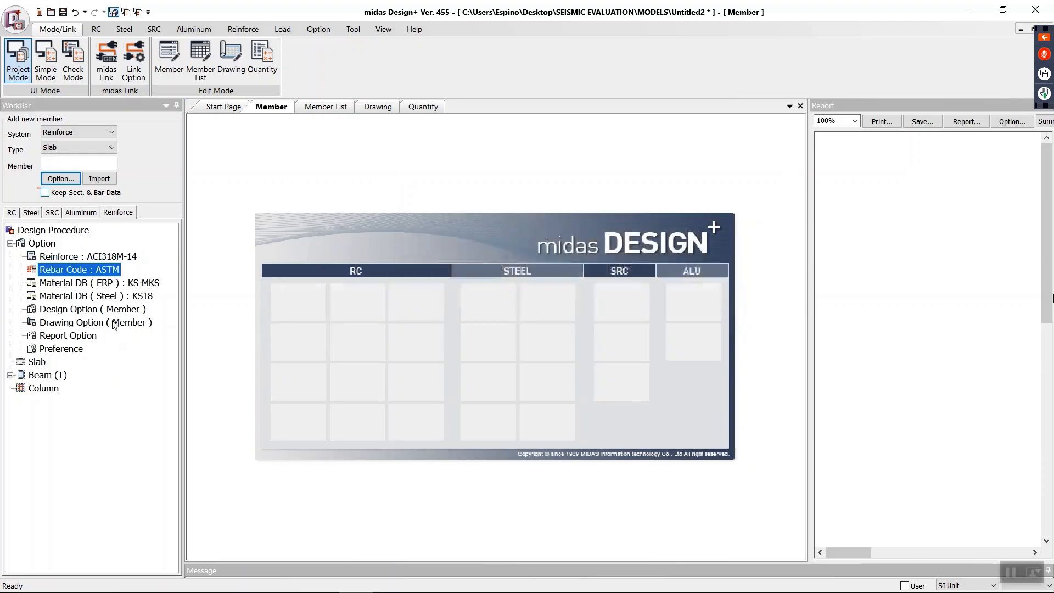
Step: Review the FRP material database options for the reinforcement design and close the dialog
{"action": "left_click", "coordinate": [106, 285]}
{"action": "double_click", "coordinate": [105, 285]}
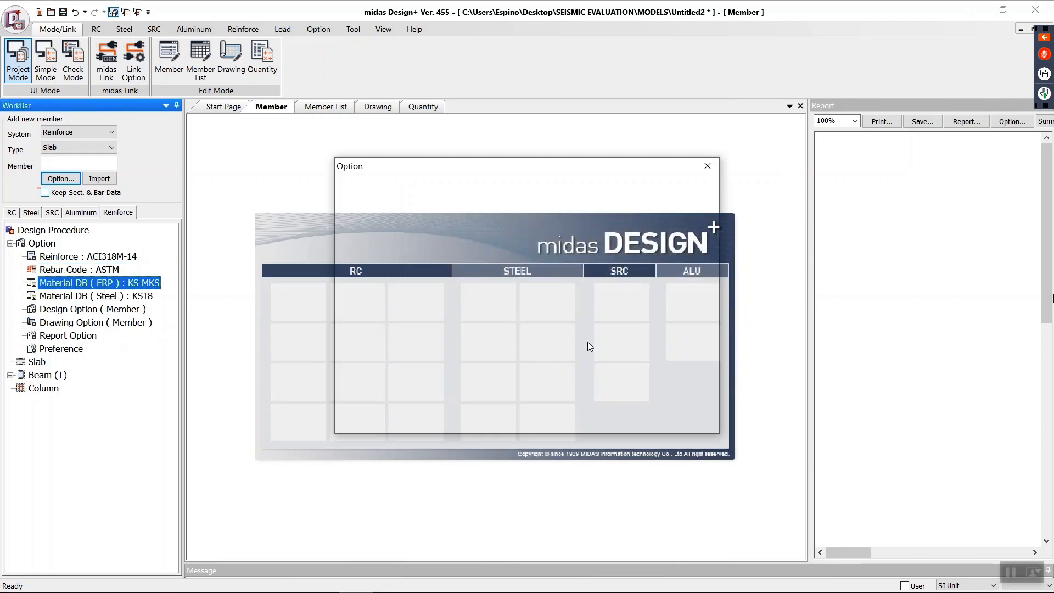
{"action": "left_click", "coordinate": [708, 166]}
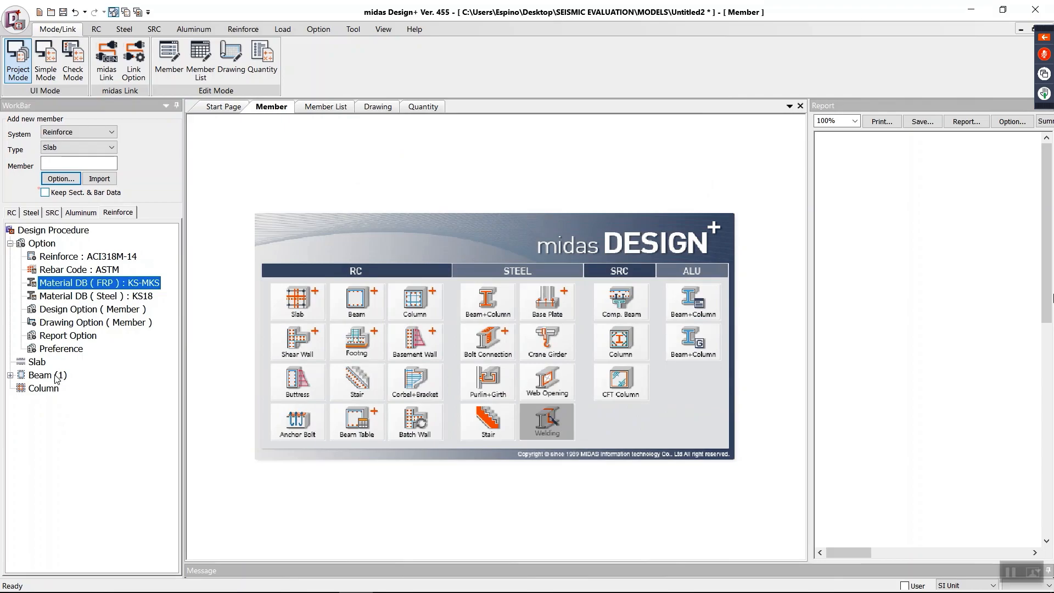
Step: Set the member type for the reinforcement import to Beam
{"action": "left_click", "coordinate": [77, 148]}
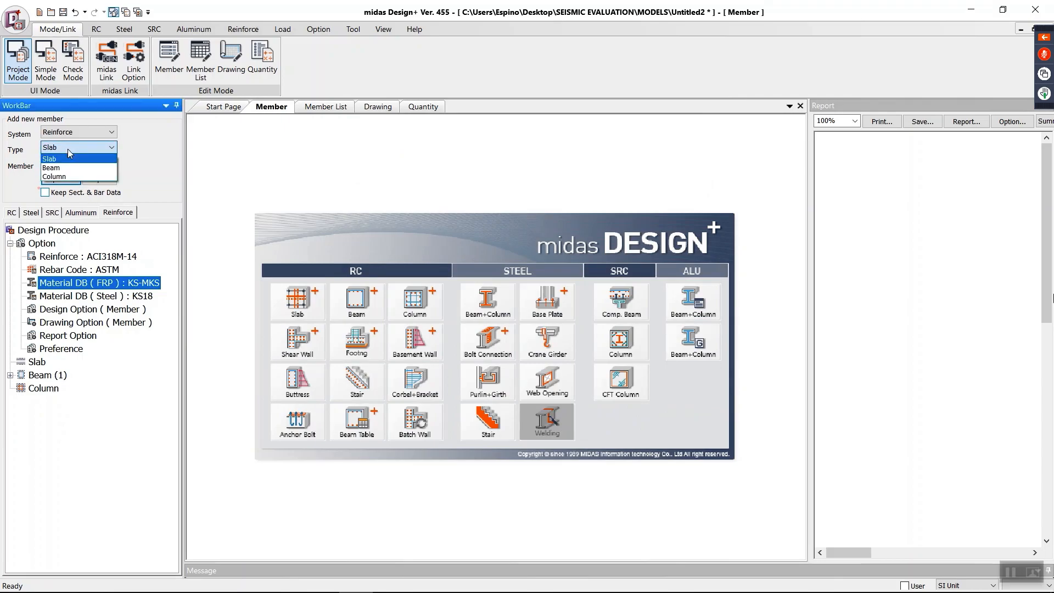
{"action": "left_click", "coordinate": [51, 167]}
{"action": "left_click", "coordinate": [91, 178]}
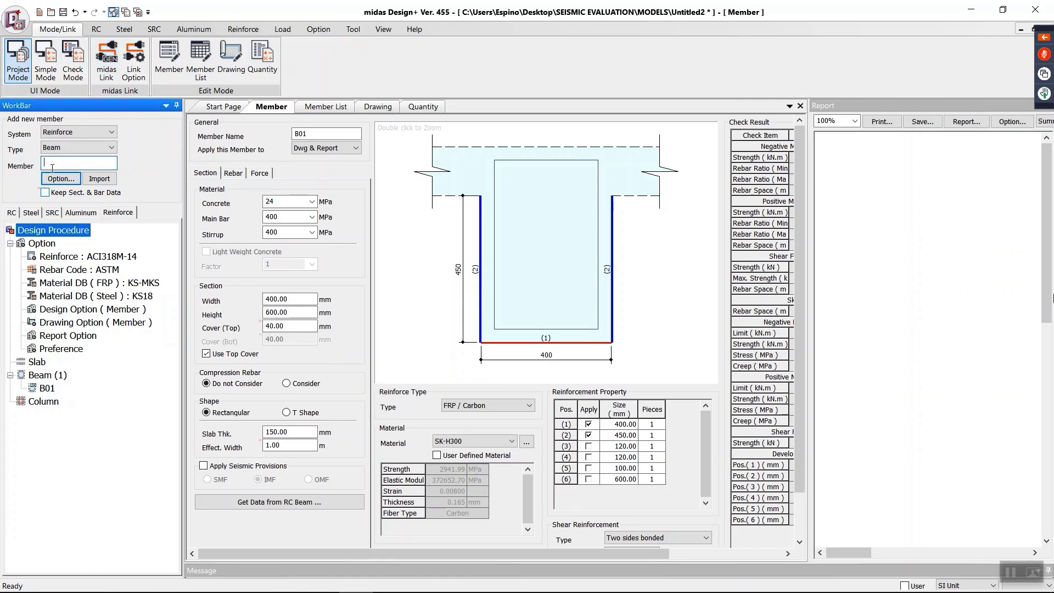
Step: Switch to midas Gen and select beam element 1 at the front corner of the lowest floor level
{"action": "left_click", "coordinate": [970, 13]}
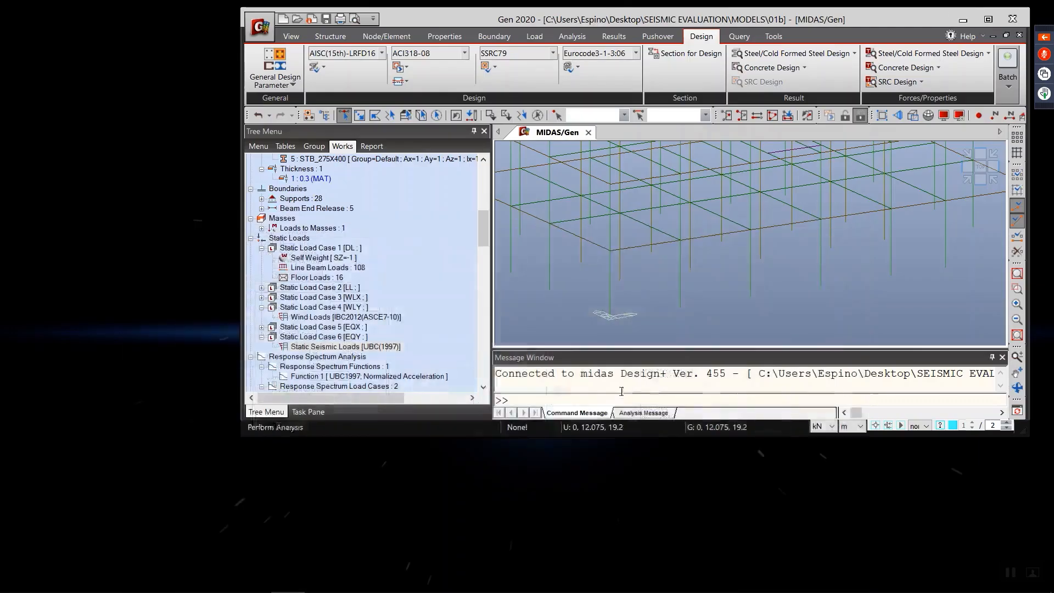
{"action": "left_click", "coordinate": [980, 21]}
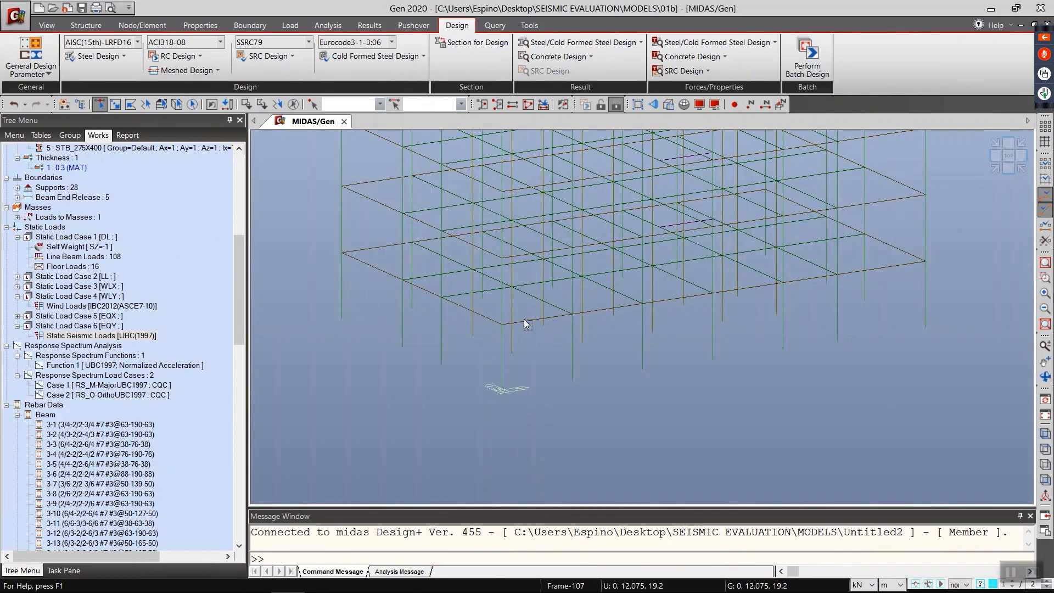
{"action": "left_click", "coordinate": [524, 318]}
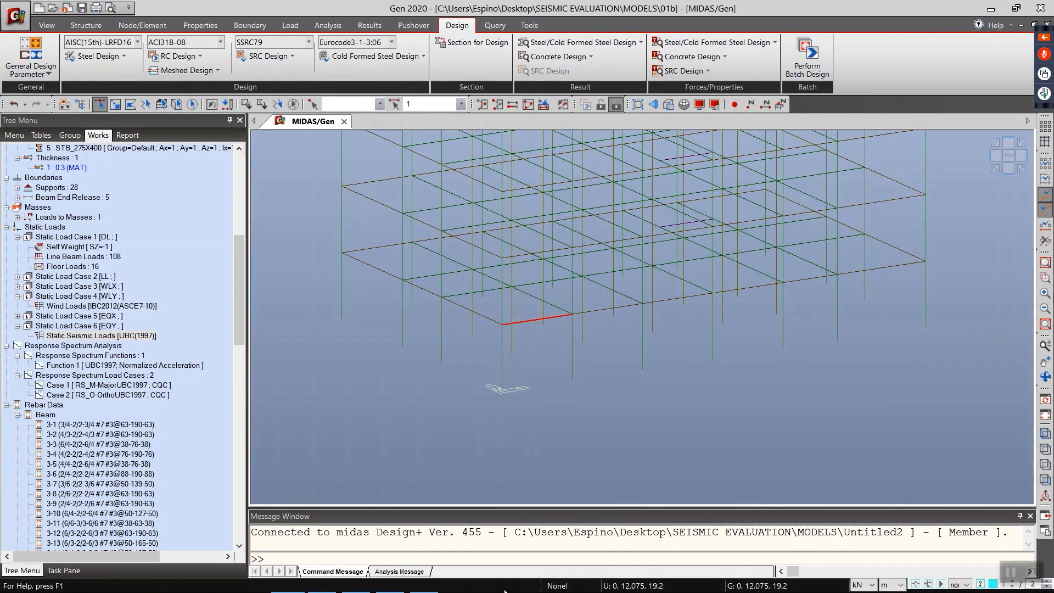
Step: Switch to midas Design+ and import beam element 1 as a reinforcement member
{"action": "left_click", "coordinate": [991, 8]}
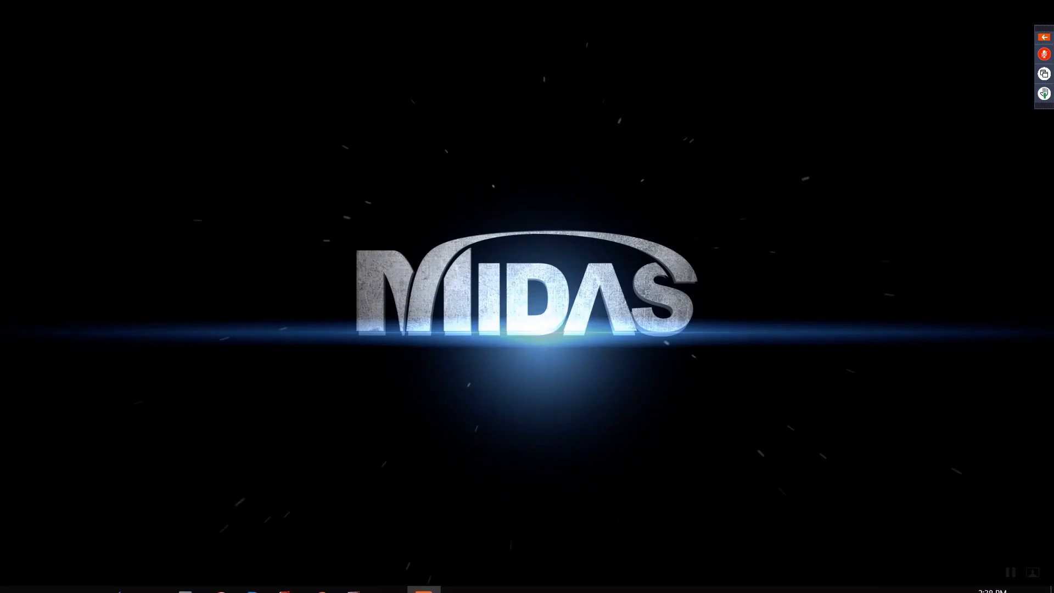
{"action": "left_click", "coordinate": [354, 581]}
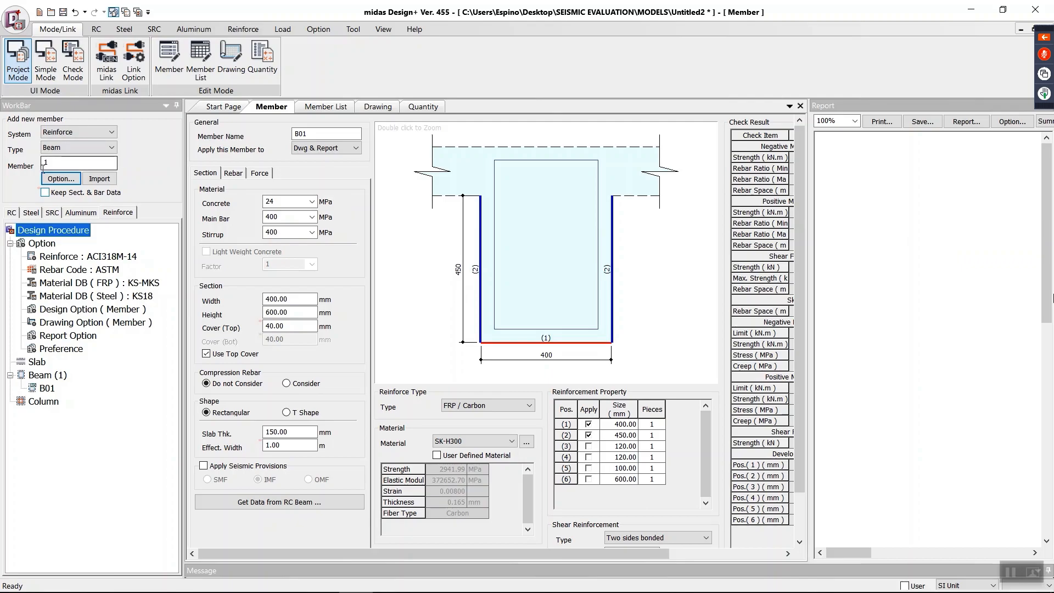
{"action": "left_click", "coordinate": [103, 182]}
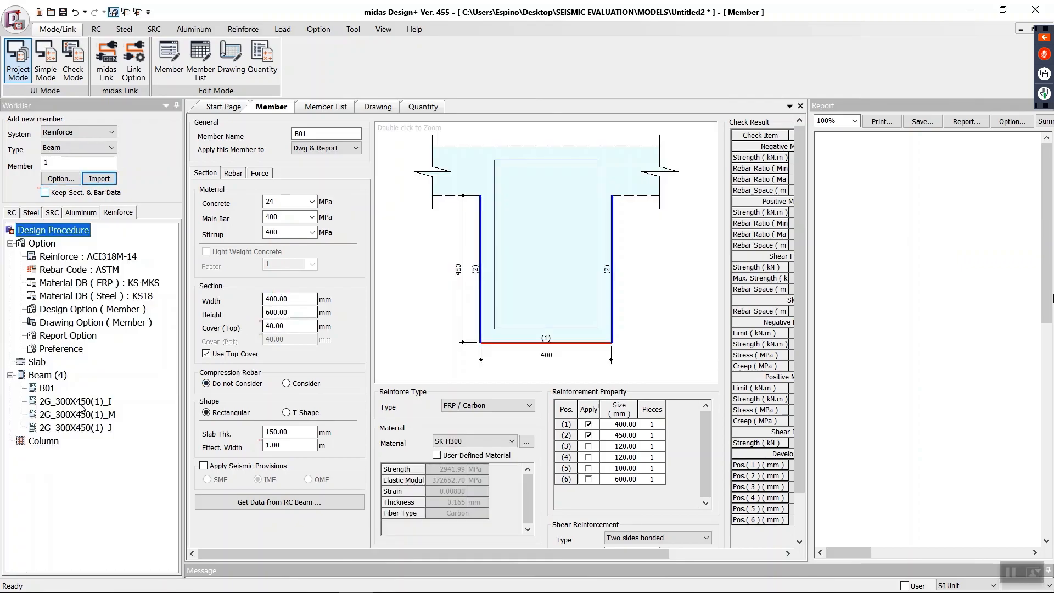
Step: Compare the sections and rebar layouts of the imported I, M and J positions of beam 2G_300X450(1)
{"action": "double_click", "coordinate": [80, 404]}
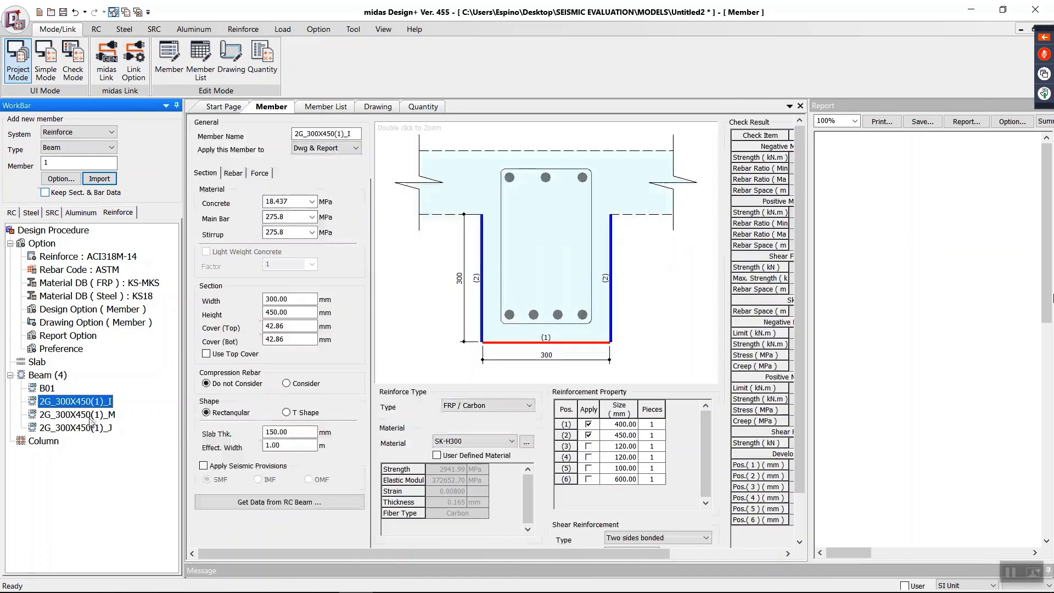
{"action": "double_click", "coordinate": [81, 414]}
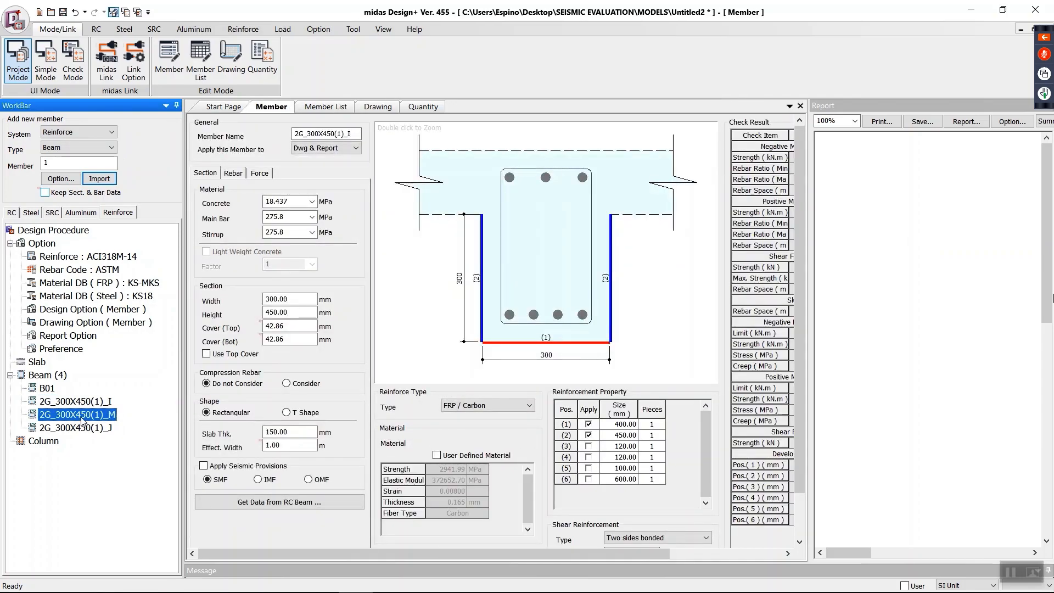
{"action": "double_click", "coordinate": [78, 404]}
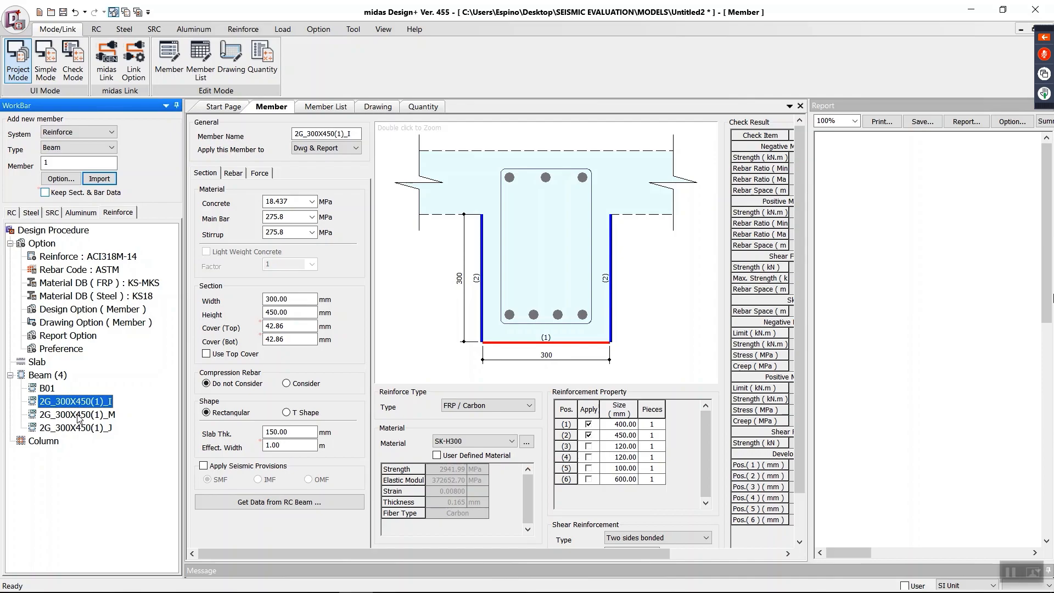
{"action": "double_click", "coordinate": [78, 414]}
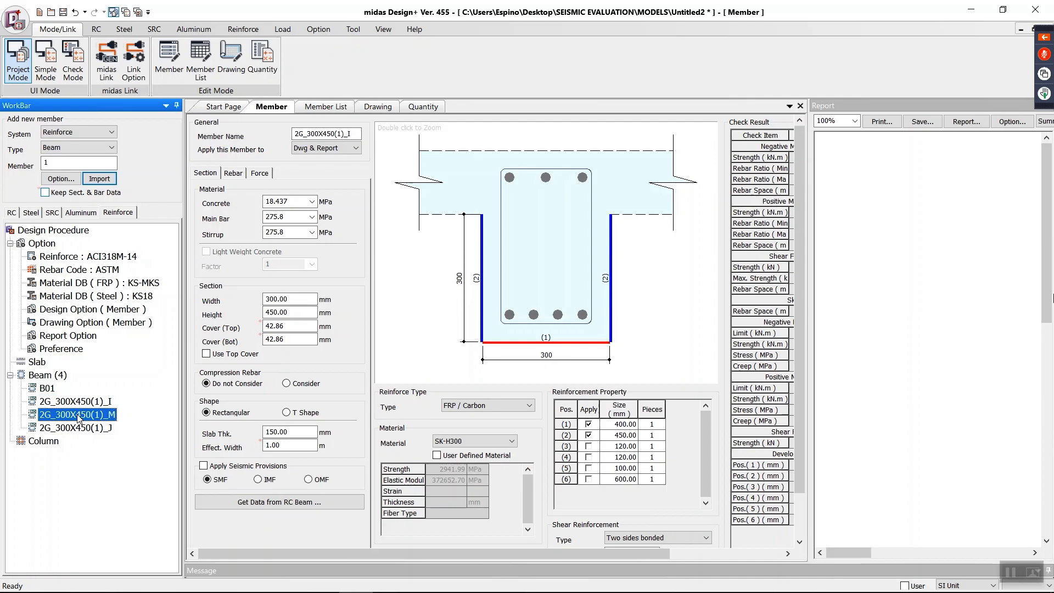
{"action": "double_click", "coordinate": [78, 428]}
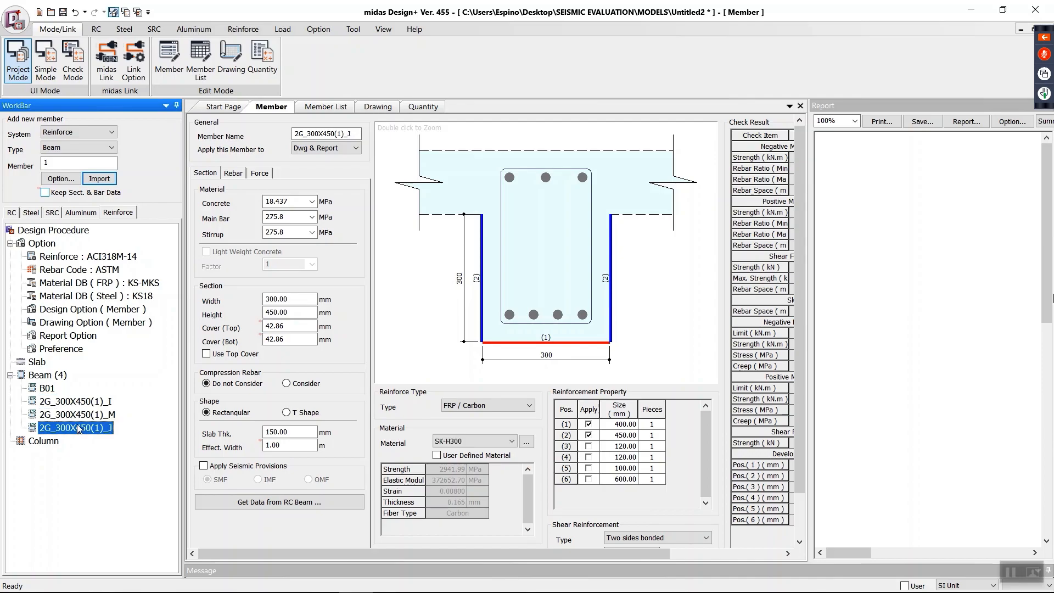
{"action": "double_click", "coordinate": [78, 415]}
Step: Set the slab thickness of member 2G_300X450(1)_I to 125 mm
{"action": "double_click", "coordinate": [75, 402]}
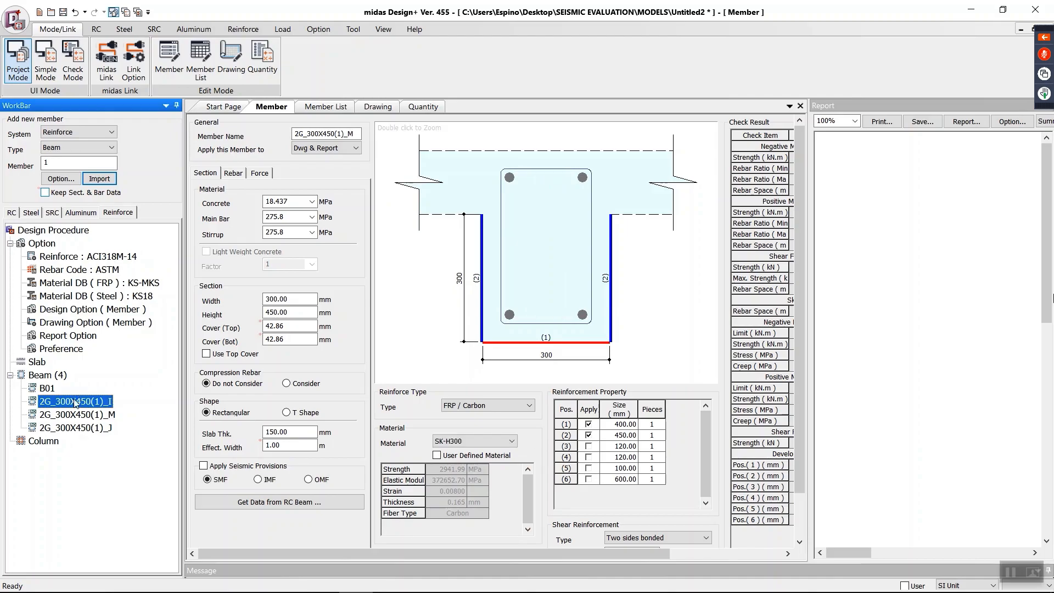
{"action": "double_click", "coordinate": [280, 432]}
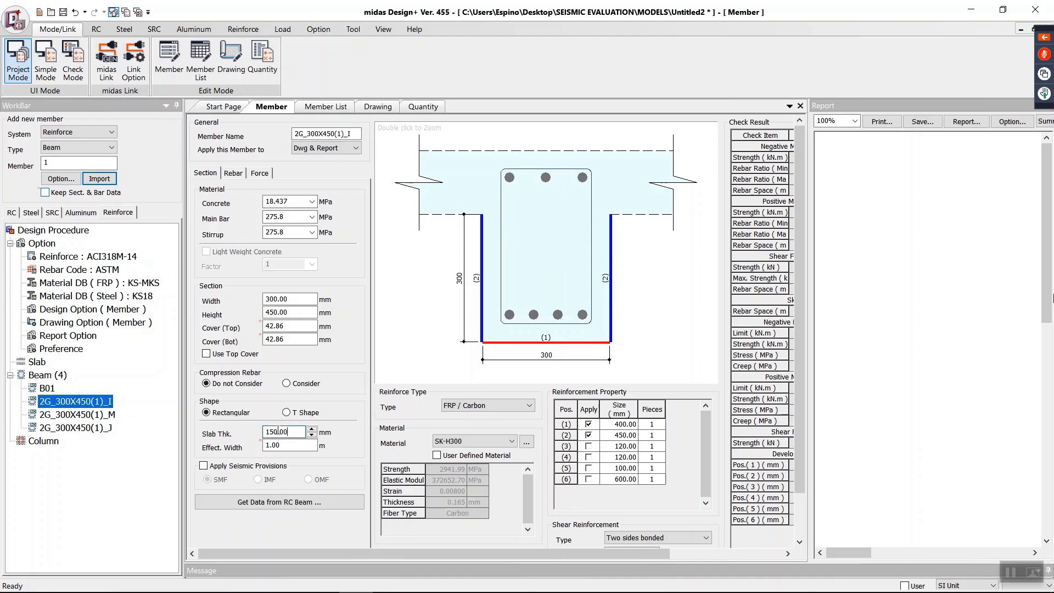
{"action": "type", "text": "125"}
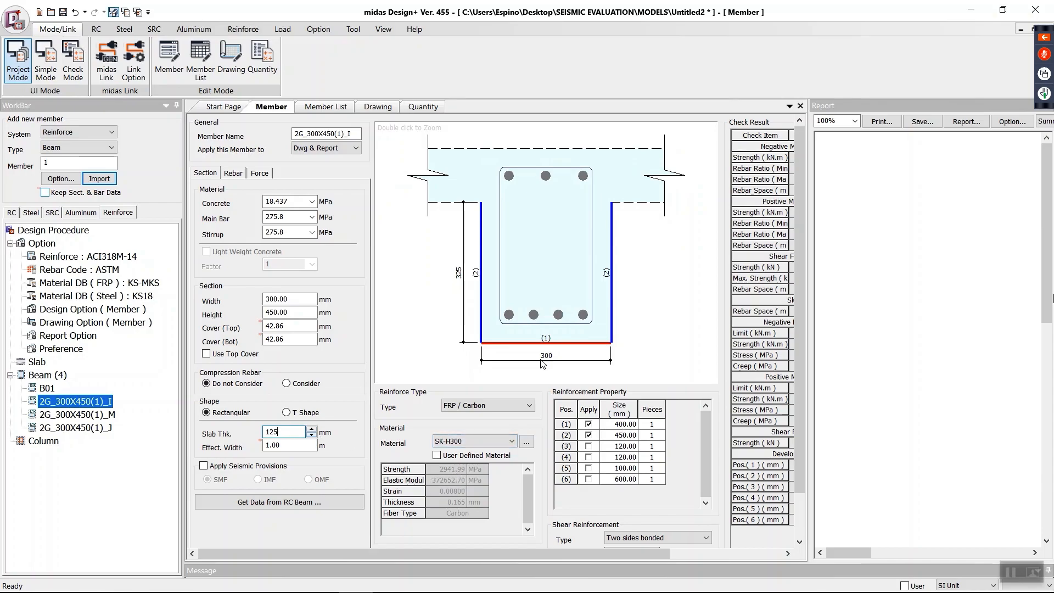
Step: Set the FRP reinforcement size to 300 mm for position (1) and 325 mm for position (2)
{"action": "double_click", "coordinate": [622, 425]}
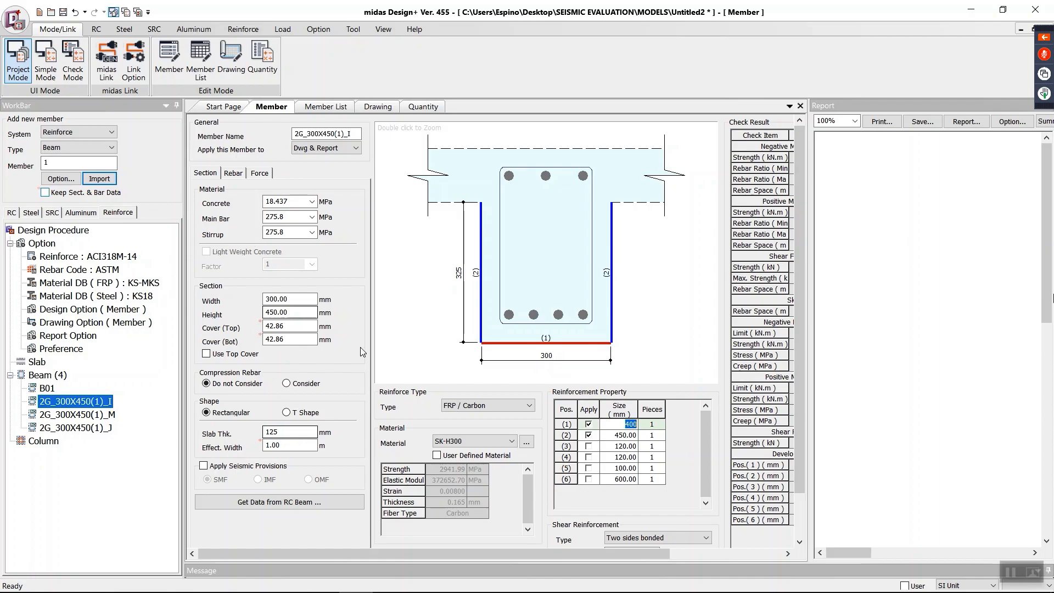
{"action": "scroll", "coordinate": [251, 185], "scroll_direction": "down", "scroll_amount": 3}
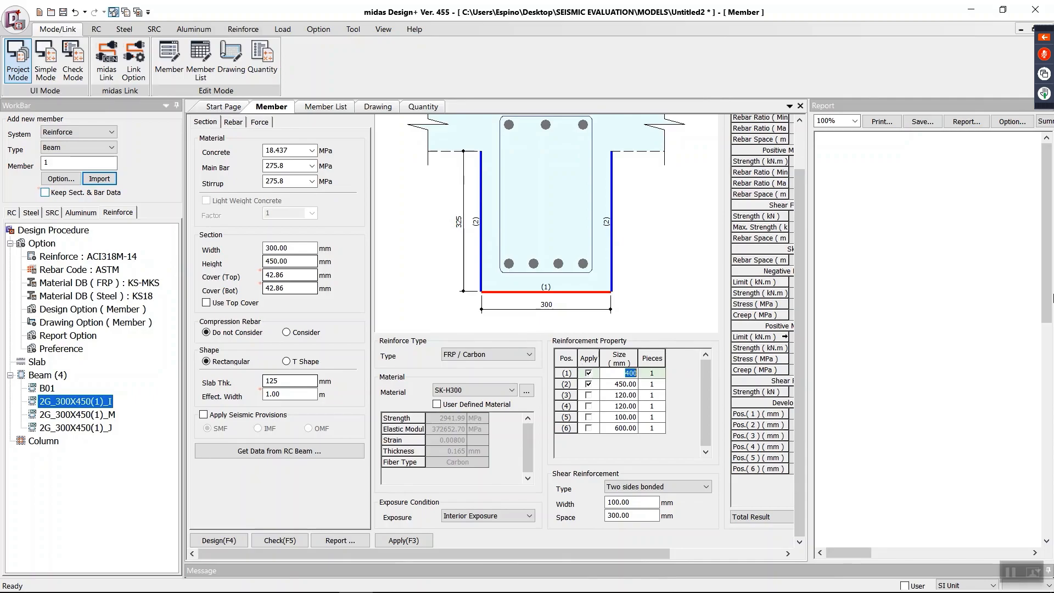
{"action": "left_click_drag", "start_coordinate": [796, 347], "coordinate": [796, 303]}
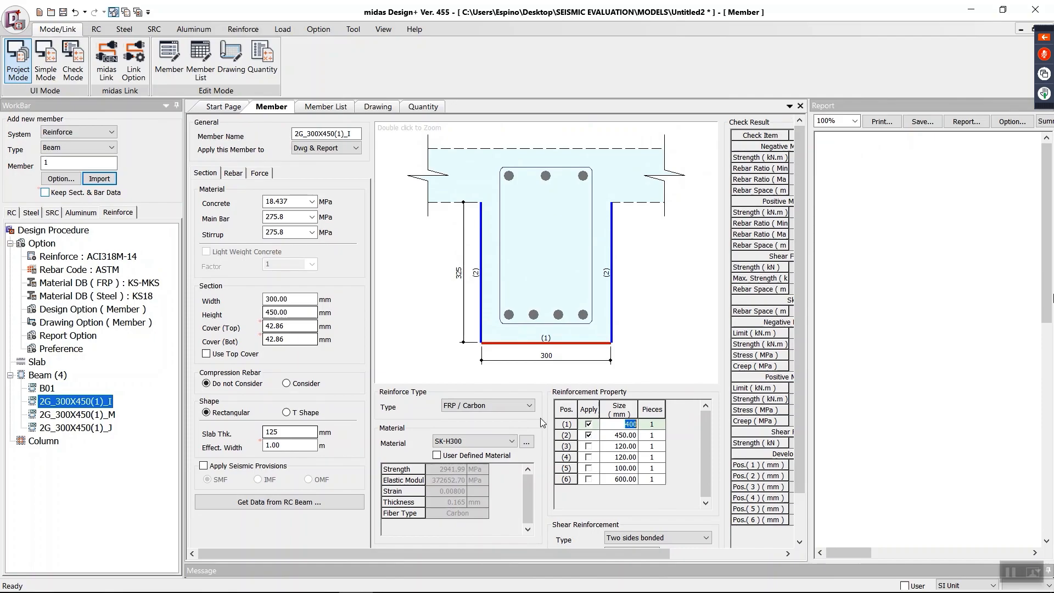
{"action": "type", "text": "300"}
{"action": "left_click", "coordinate": [617, 436]}
{"action": "left_click", "coordinate": [618, 436]}
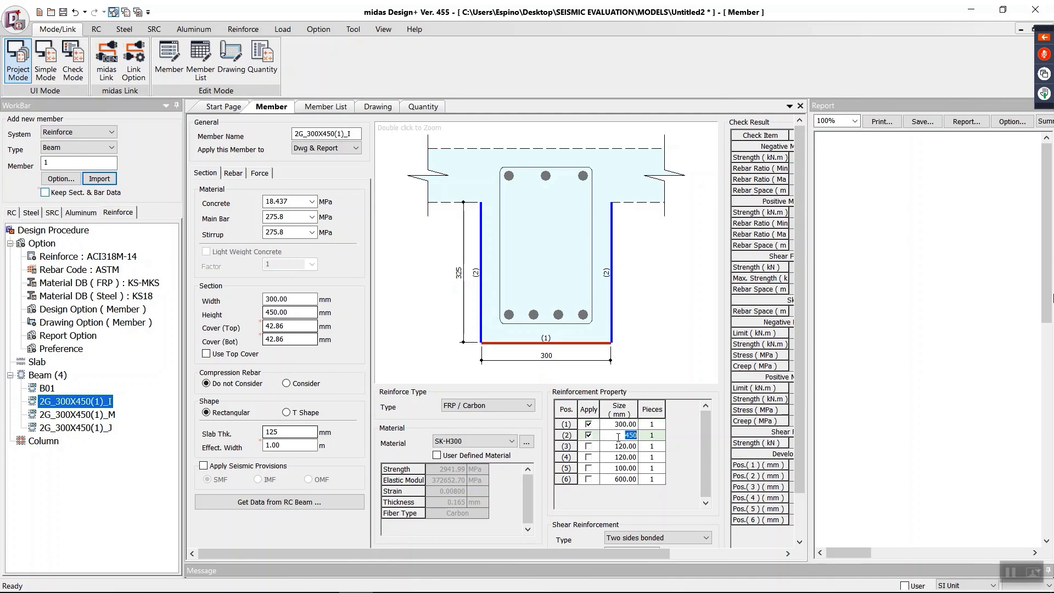
{"action": "type", "text": "325"}
Step: Enable a user-defined FRP material and set its strength to 621 MPa
{"action": "scroll", "coordinate": [795, 456], "scroll_direction": "down", "scroll_amount": 2}
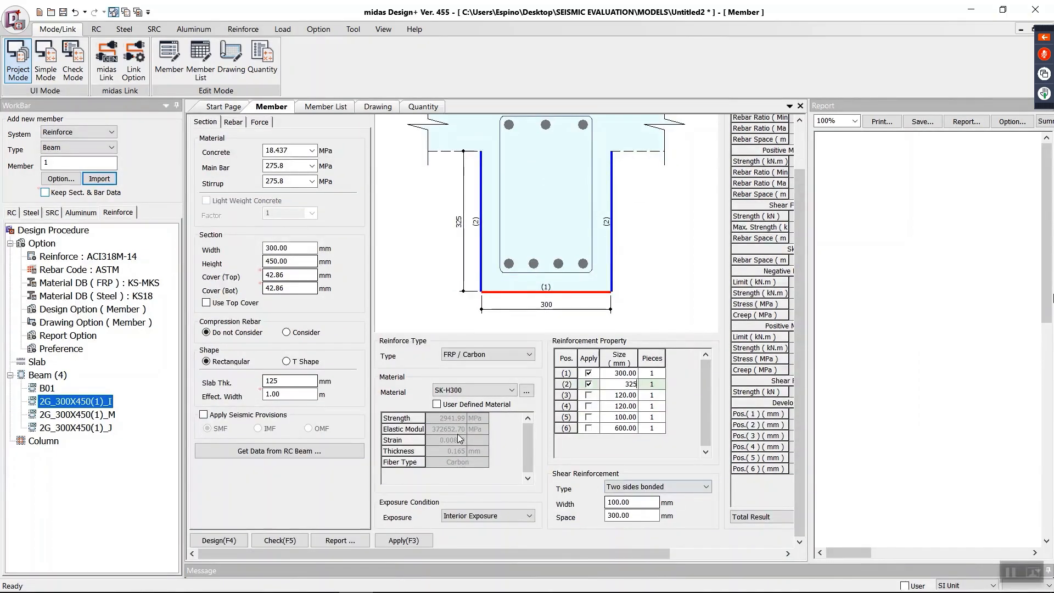
{"action": "left_click", "coordinate": [461, 391]}
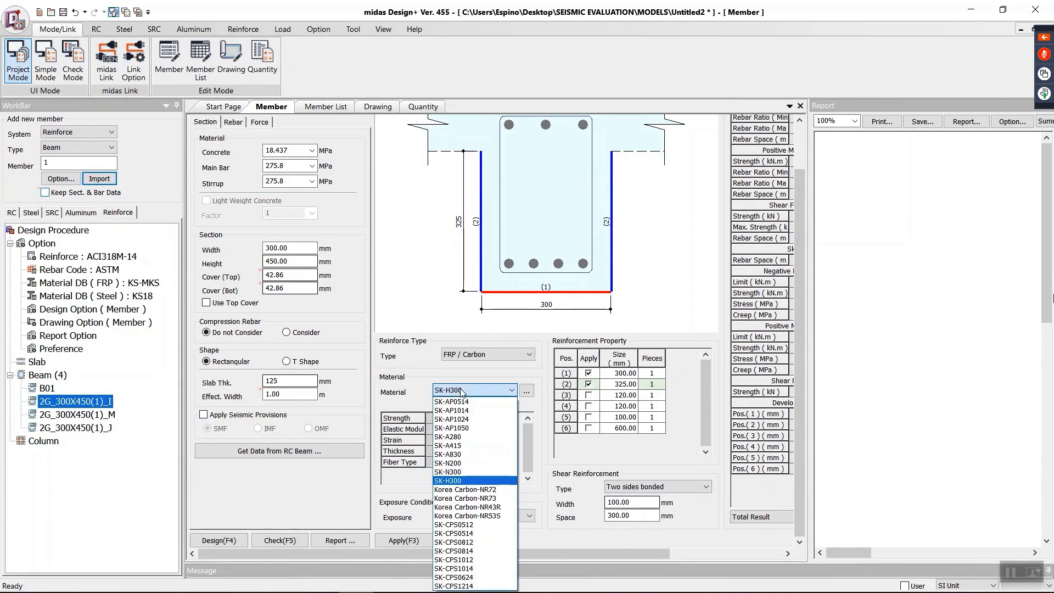
{"action": "left_click", "coordinate": [454, 400]}
{"action": "left_click", "coordinate": [453, 403]}
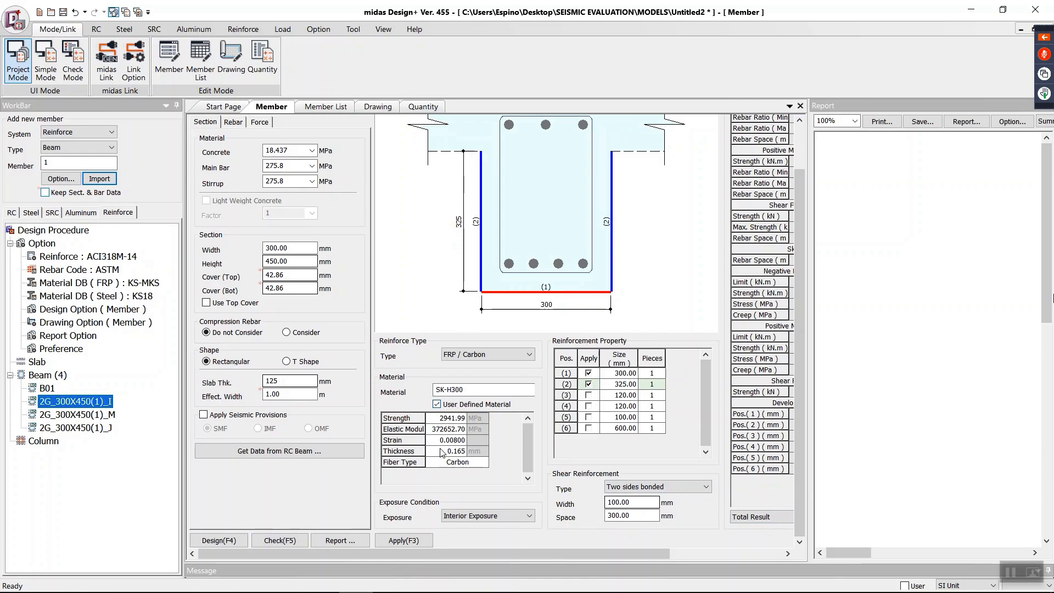
{"action": "left_click", "coordinate": [453, 417]}
{"action": "double_click", "coordinate": [450, 417]}
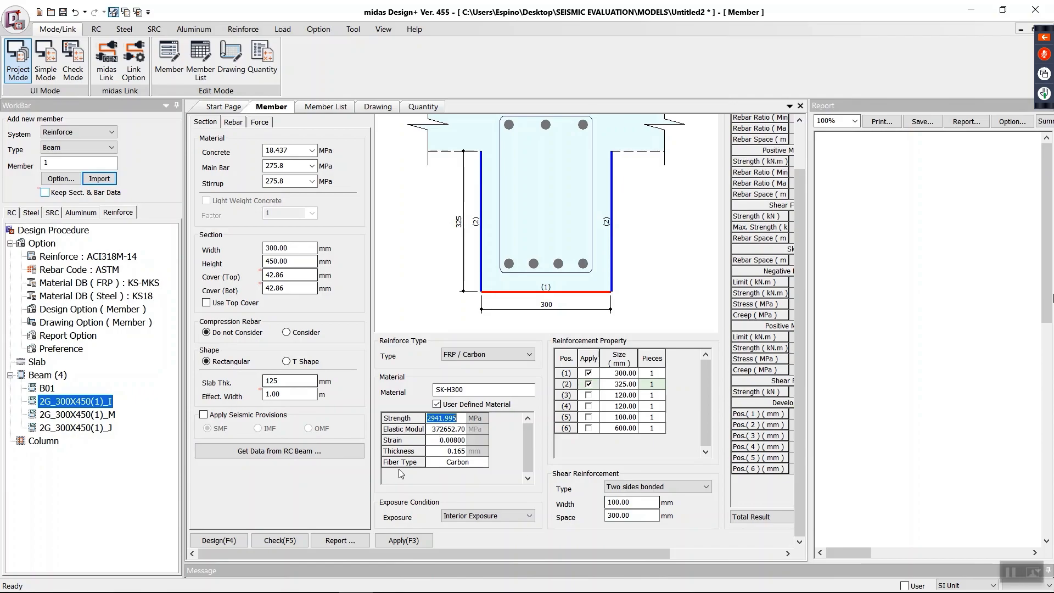
{"action": "type", "text": "621"}
Step: Set the FRP material's elastic modulus to 37000 MPa and its strain to 0.01
{"action": "left_click", "coordinate": [450, 439]}
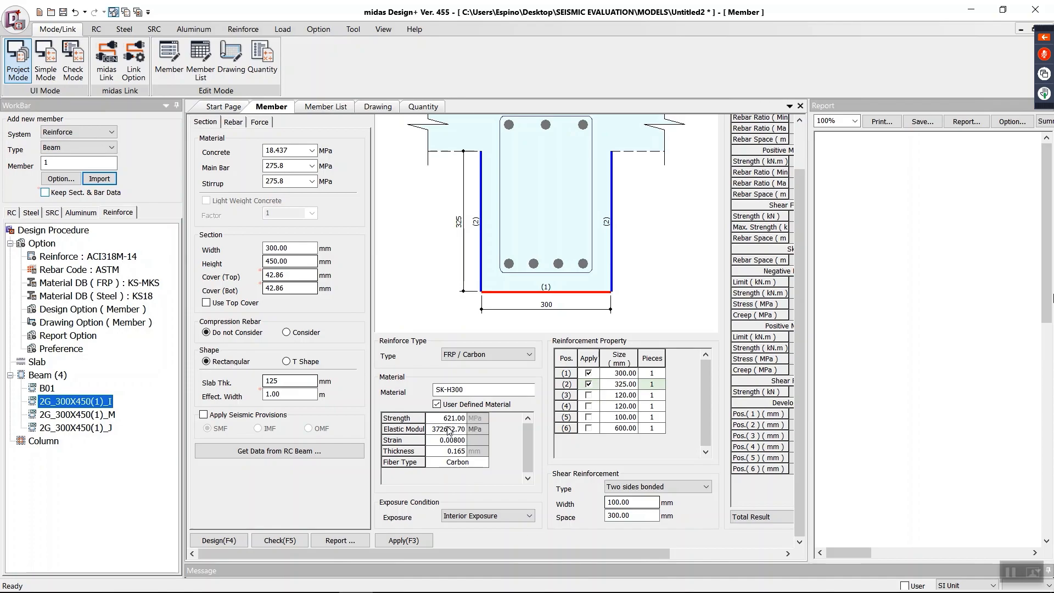
{"action": "left_click", "coordinate": [450, 429]}
{"action": "left_click", "coordinate": [451, 431]}
{"action": "double_click", "coordinate": [450, 429]}
{"action": "type", "text": "37000"}
{"action": "left_click", "coordinate": [457, 441]}
{"action": "double_click", "coordinate": [458, 441]}
{"action": "key", "text": "BackSpace"}
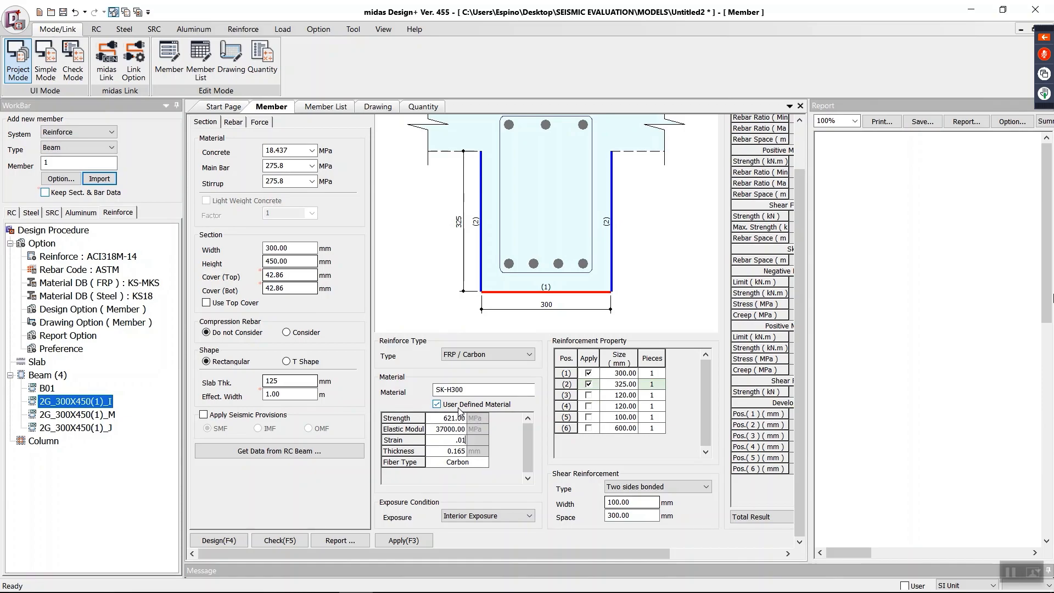
Step: Set the FRP thickness to 1.02 mm and name the material USER
{"action": "left_click", "coordinate": [452, 453]}
{"action": "double_click", "coordinate": [451, 452]}
{"action": "double_click", "coordinate": [453, 452]}
{"action": "type", "text": "1.02"}
{"action": "double_click", "coordinate": [461, 389]}
{"action": "left_click_drag", "start_coordinate": [463, 386], "coordinate": [324, 363]}
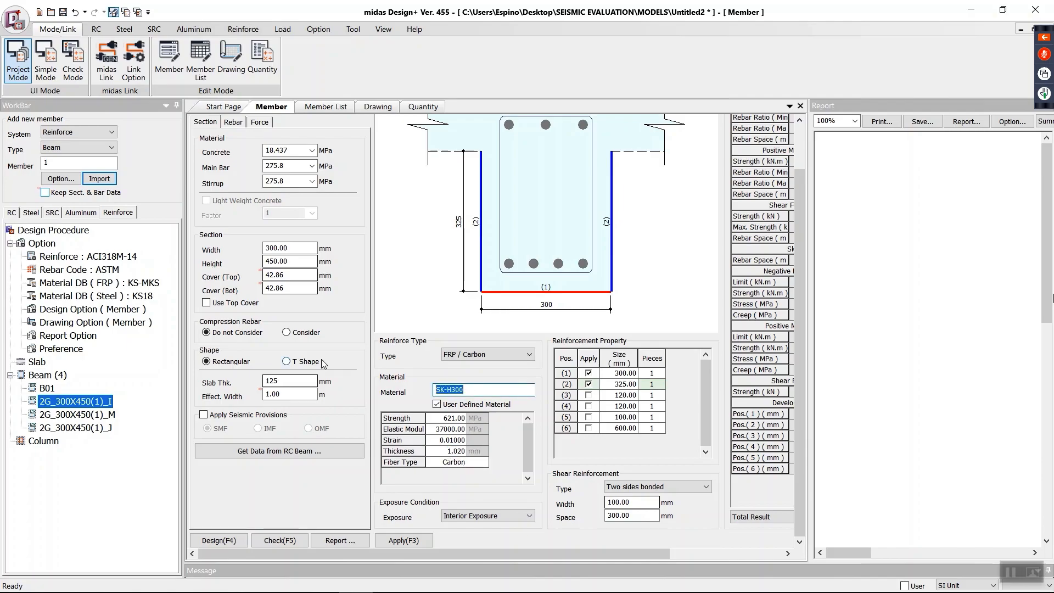
{"action": "type", "text": "use"}
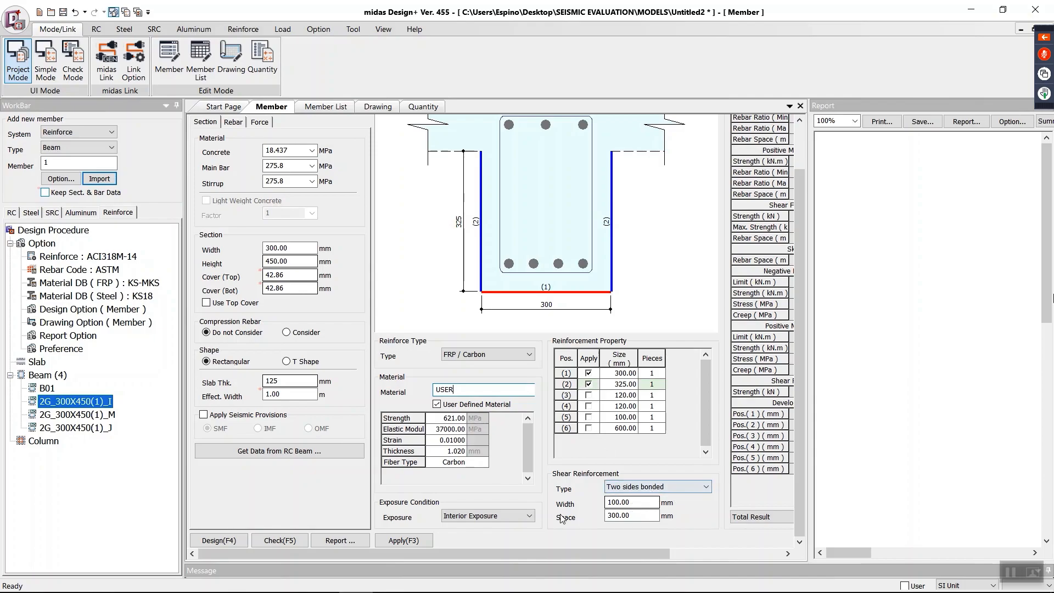
Step: Set the two-sides-bonded shear reinforcement width to 50 mm and run the member check
{"action": "left_click", "coordinate": [617, 503]}
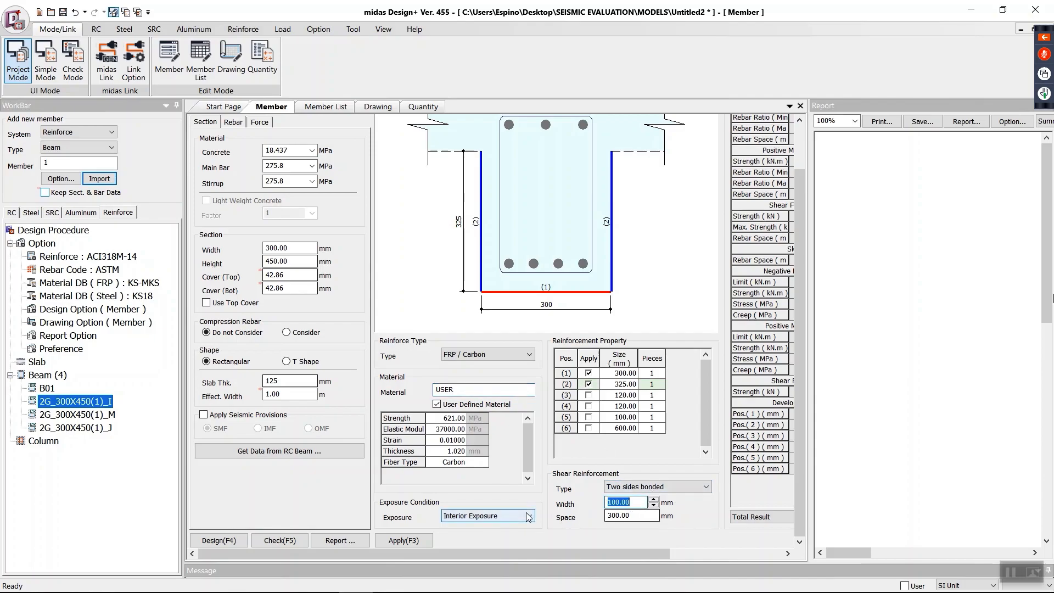
{"action": "type", "text": "50"}
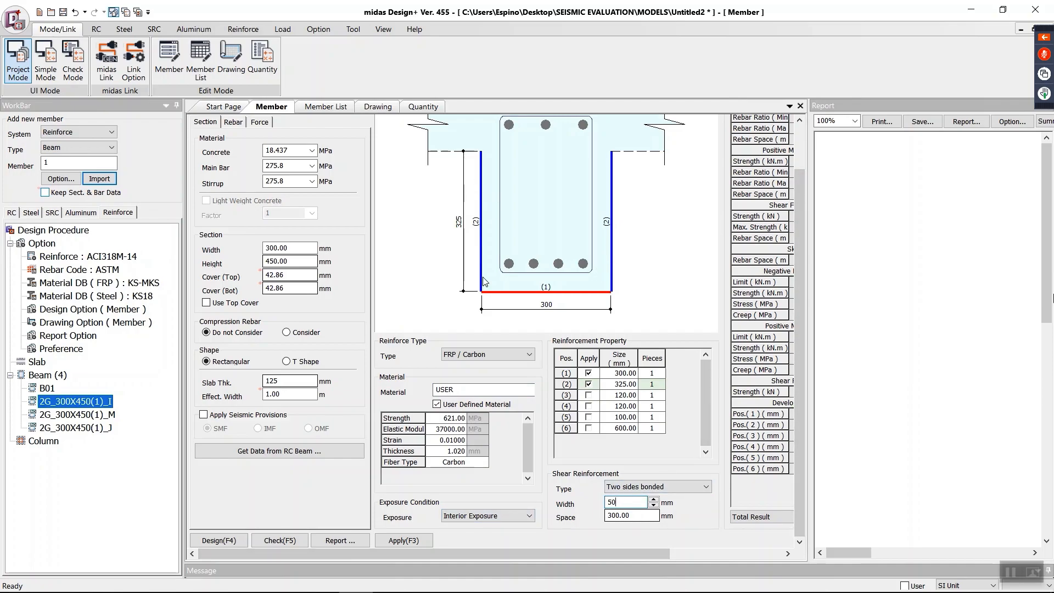
{"action": "left_click_drag", "start_coordinate": [638, 553], "coordinate": [459, 551]}
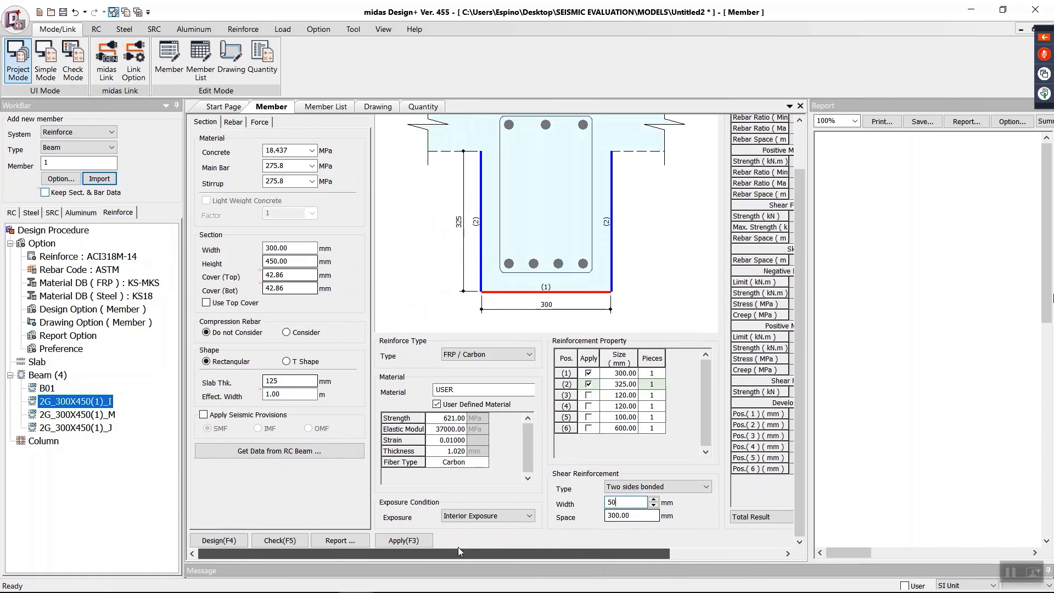
{"action": "left_click", "coordinate": [283, 539]}
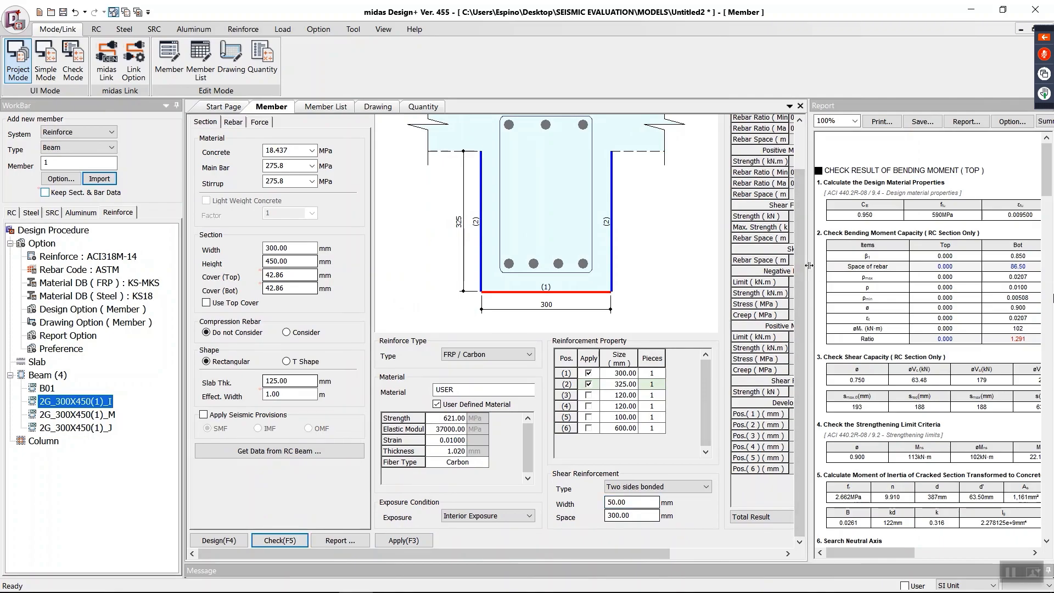
Step: Widen the report area, include the input data and change the report type to Detail Report
{"action": "left_click_drag", "start_coordinate": [809, 266], "coordinate": [597, 276]}
{"action": "left_click", "coordinate": [926, 121]}
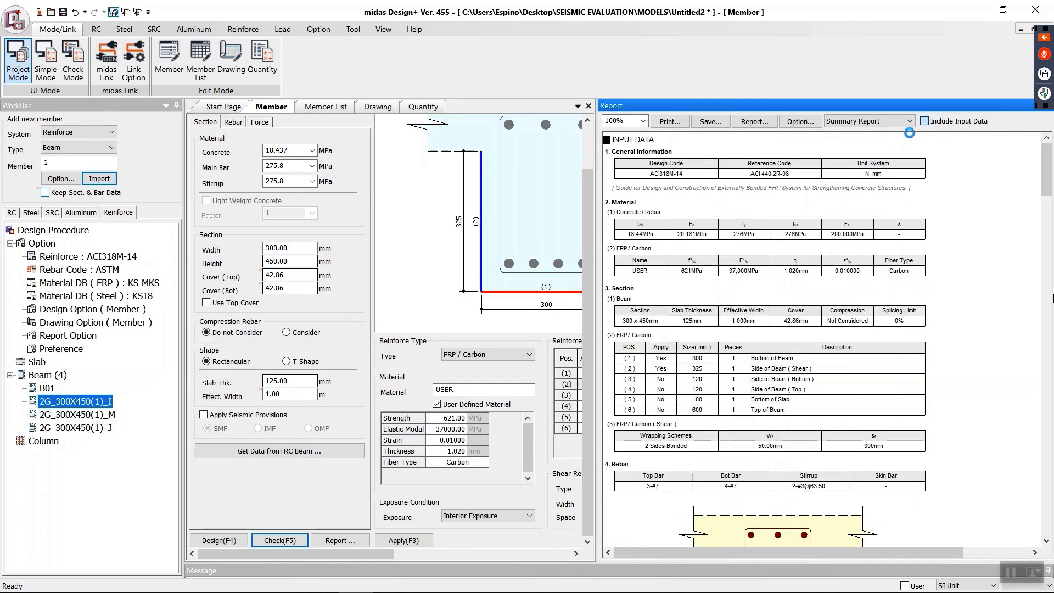
{"action": "left_click", "coordinate": [856, 122]}
{"action": "left_click", "coordinate": [824, 137]}
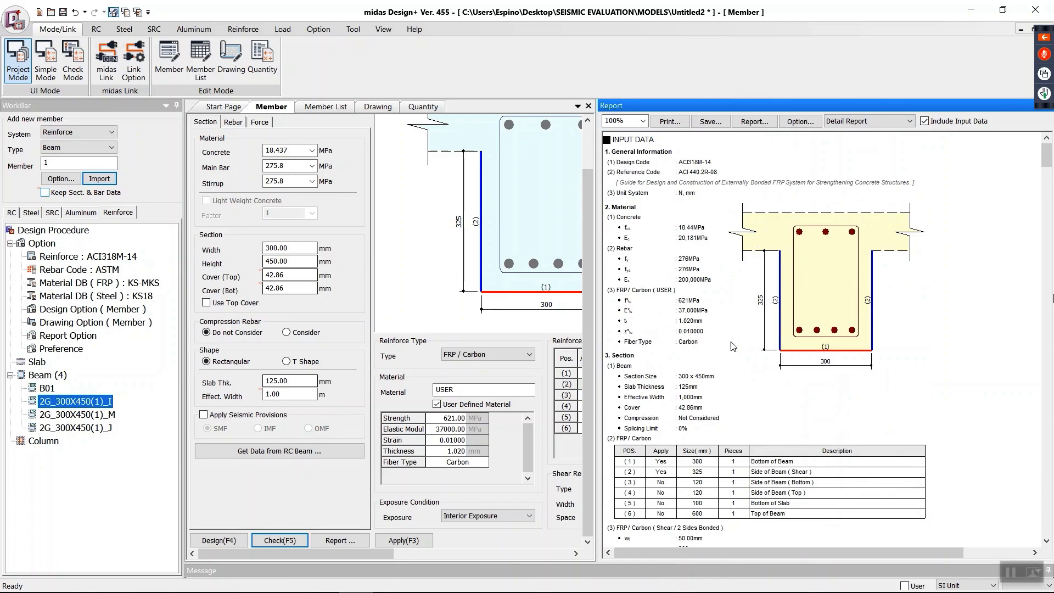
Step: Examine the detail report's bending moment and shear capacity checks for the RC section alongside the member inputs
{"action": "scroll", "coordinate": [701, 356], "scroll_direction": "down", "scroll_amount": 5}
{"action": "scroll", "coordinate": [700, 356], "scroll_direction": "down", "scroll_amount": 10}
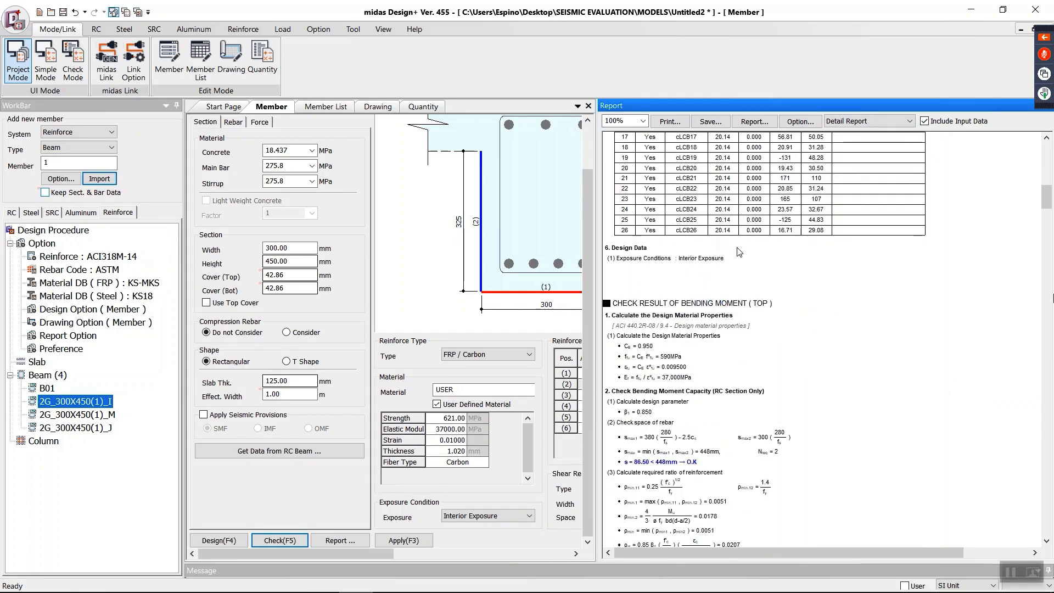
{"action": "scroll", "coordinate": [732, 250], "scroll_direction": "down", "scroll_amount": 7}
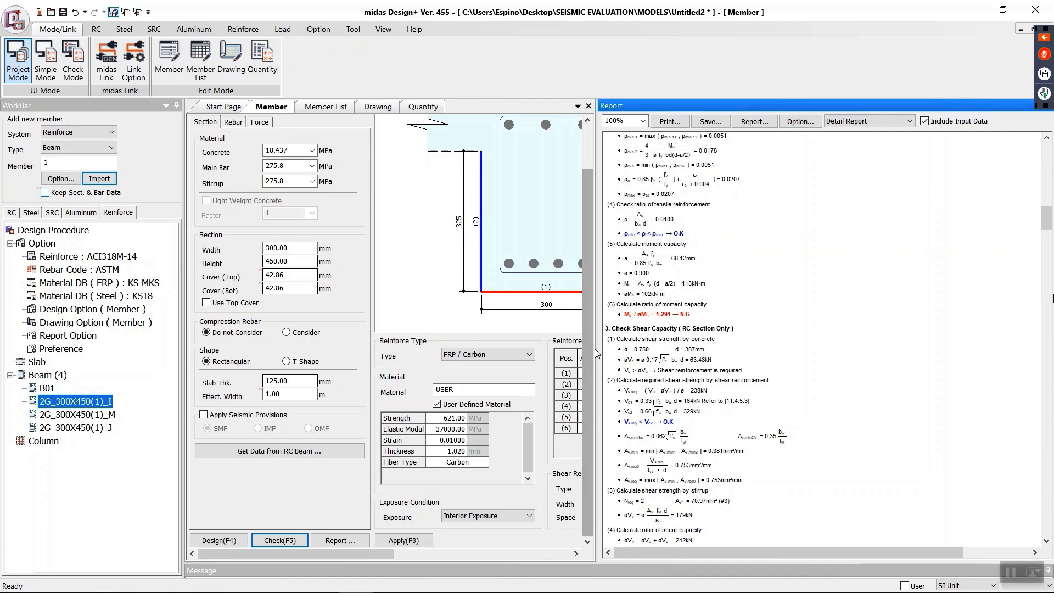
{"action": "left_click_drag", "start_coordinate": [595, 348], "coordinate": [764, 357]}
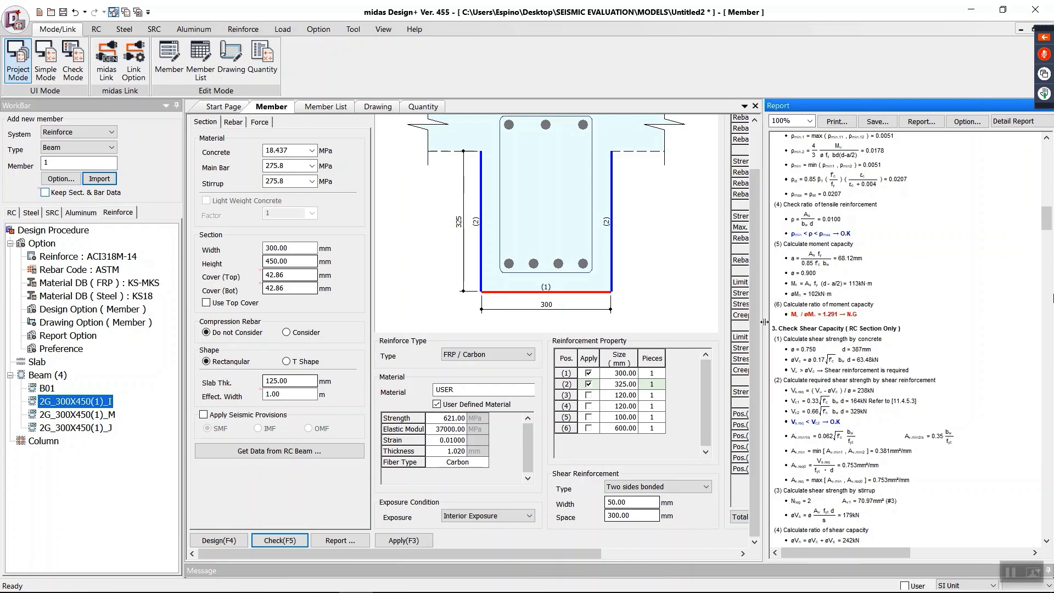
{"action": "left_click_drag", "start_coordinate": [765, 322], "coordinate": [608, 328]}
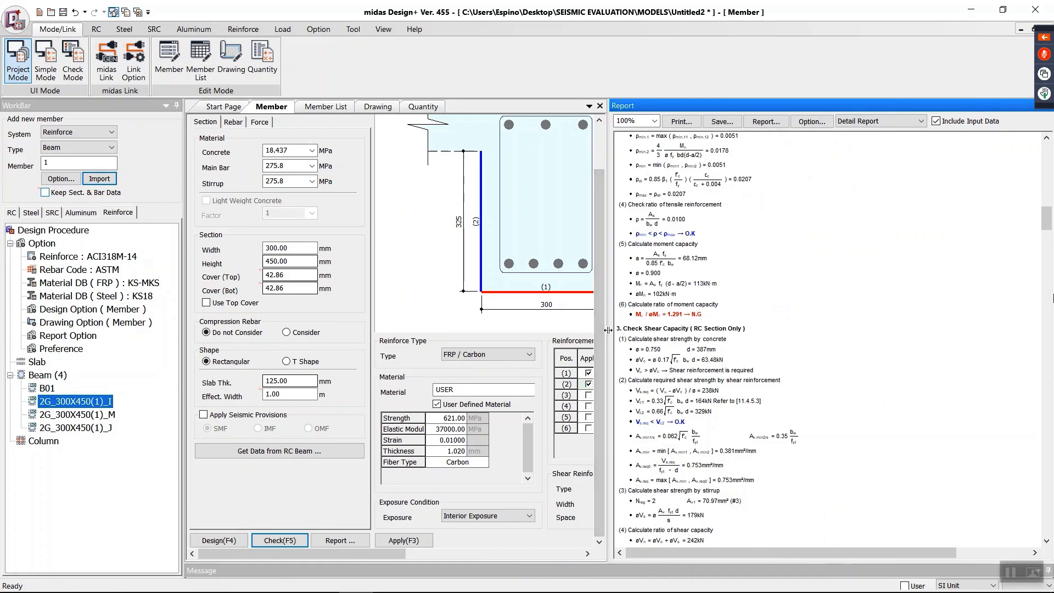
{"action": "left_click_drag", "start_coordinate": [609, 331], "coordinate": [712, 333]}
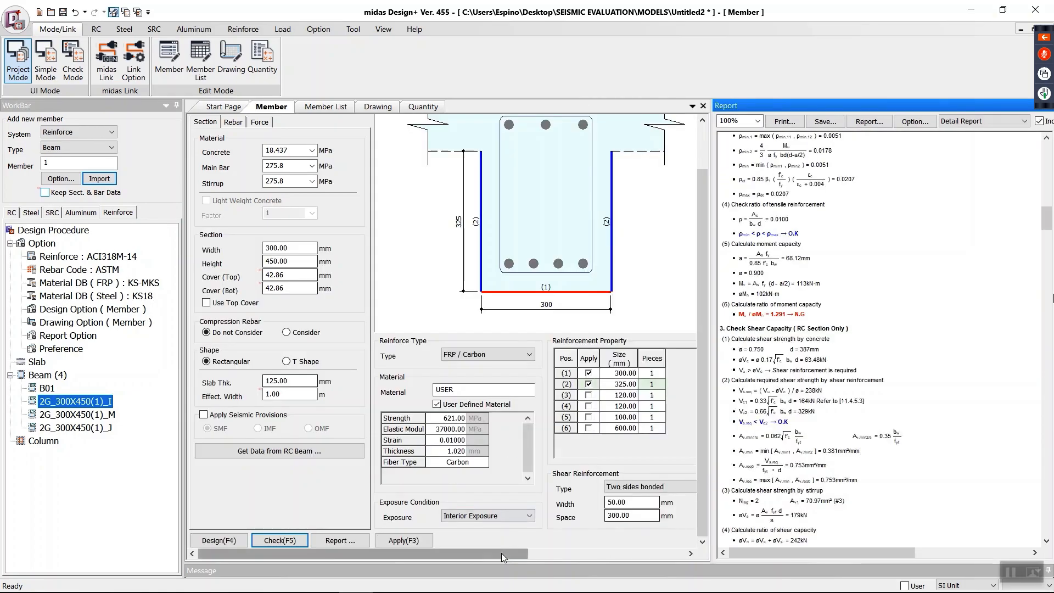
{"action": "left_click_drag", "start_coordinate": [502, 553], "coordinate": [416, 535]}
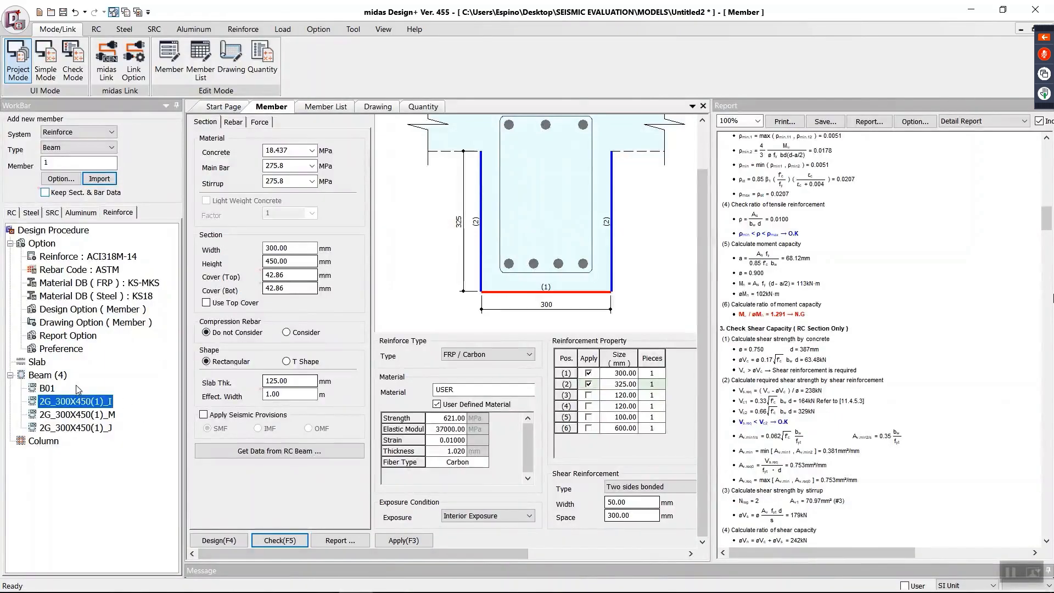
Step: Set the new member type to reinforced Column, then switch to midas Gen and select the ground-floor corner column to identify its element number
{"action": "left_click", "coordinate": [44, 442]}
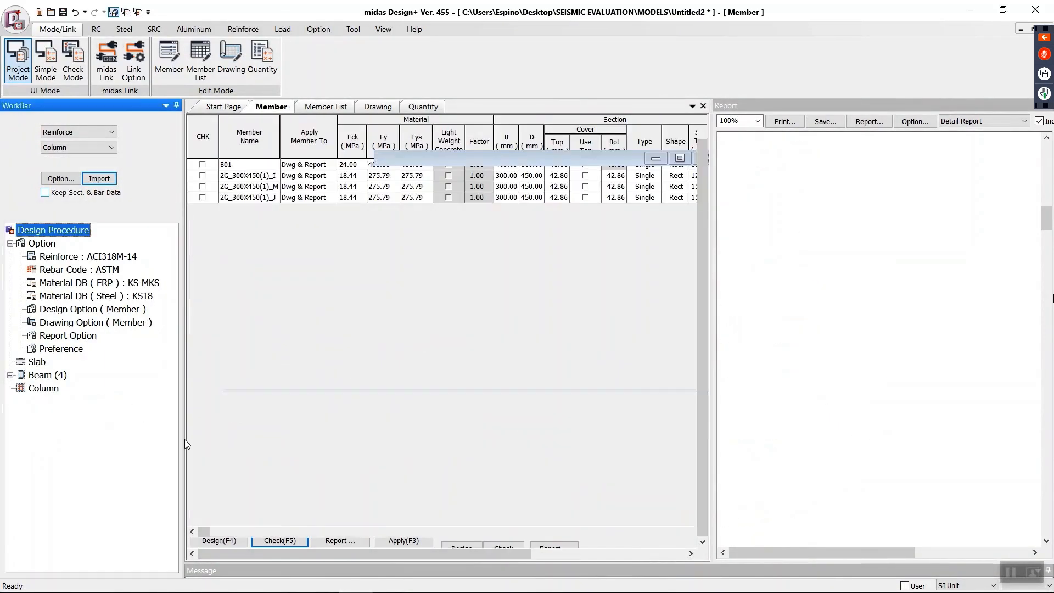
{"action": "double_click", "coordinate": [68, 167]}
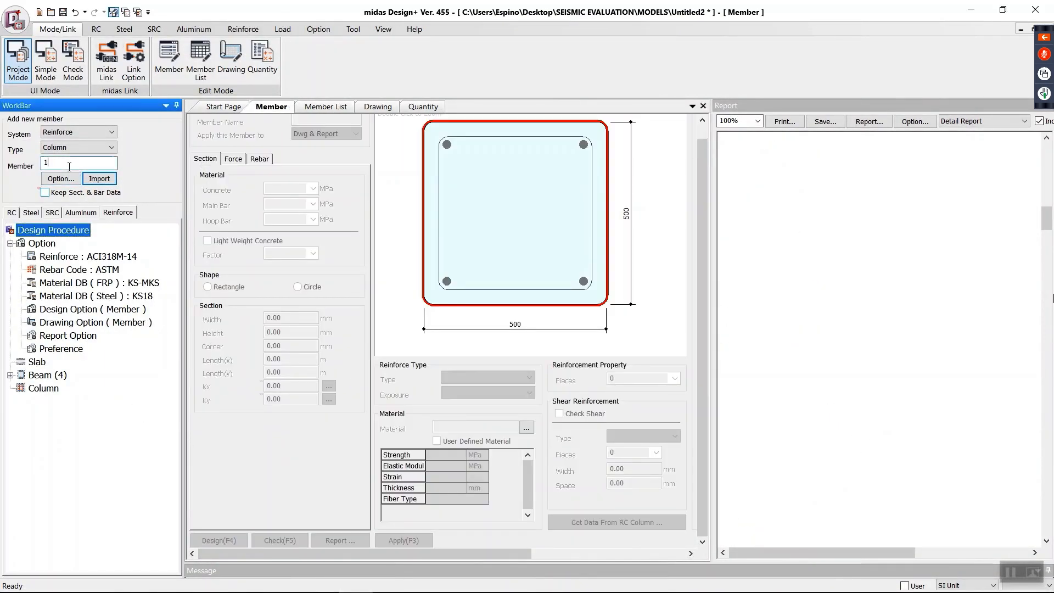
{"action": "left_click", "coordinate": [971, 9]}
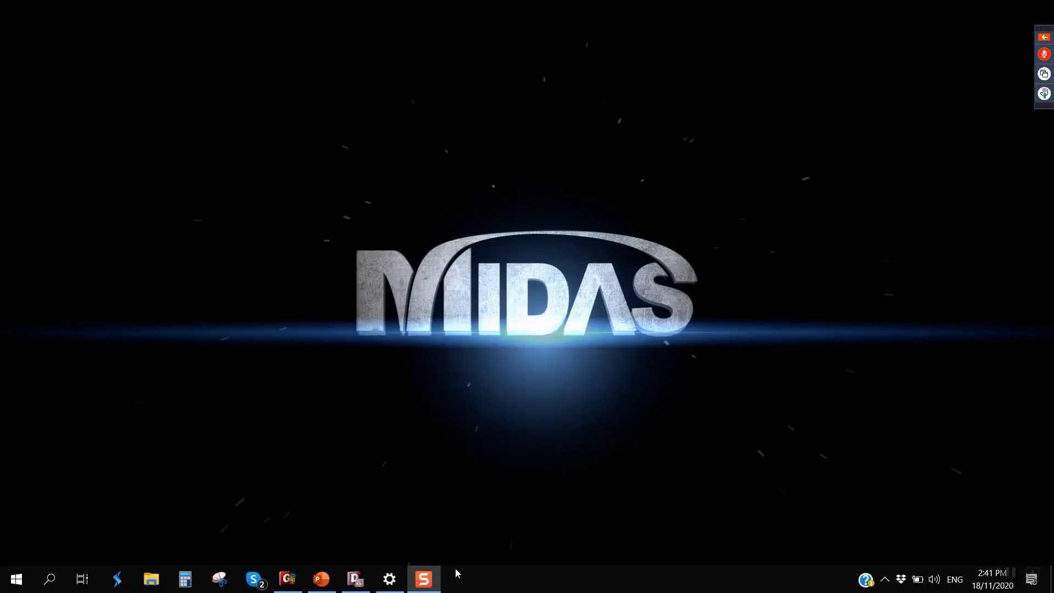
{"action": "left_click", "coordinate": [287, 579]}
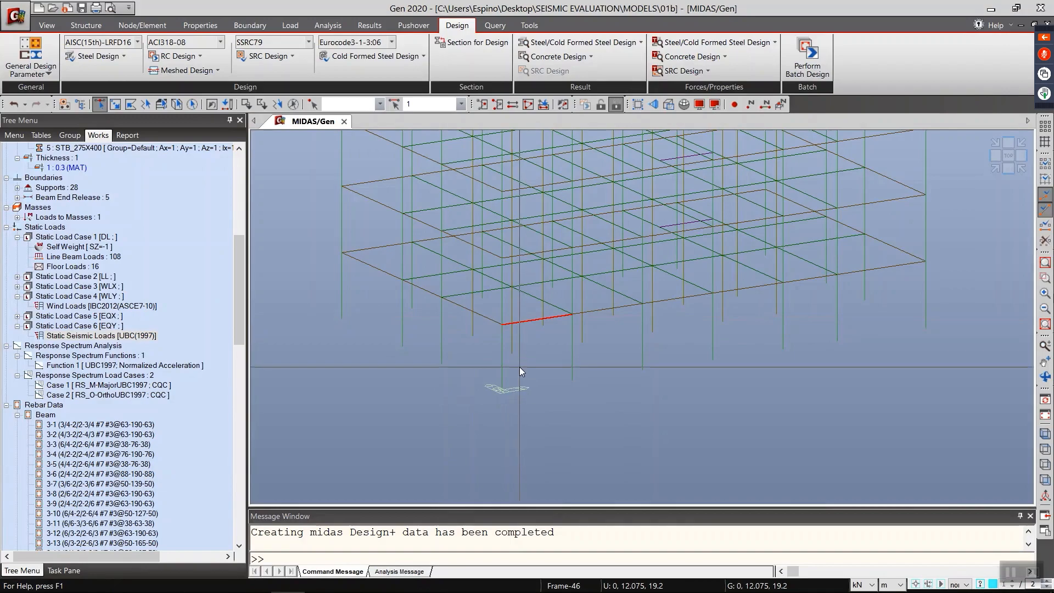
{"action": "left_click_drag", "start_coordinate": [519, 367], "coordinate": [488, 372]}
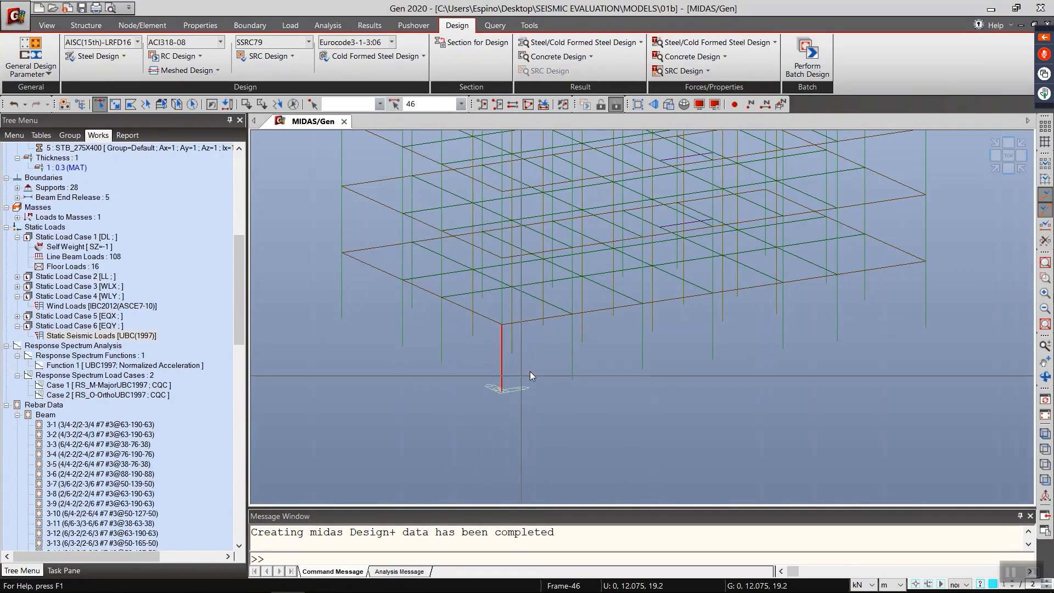
{"action": "left_click", "coordinate": [991, 10]}
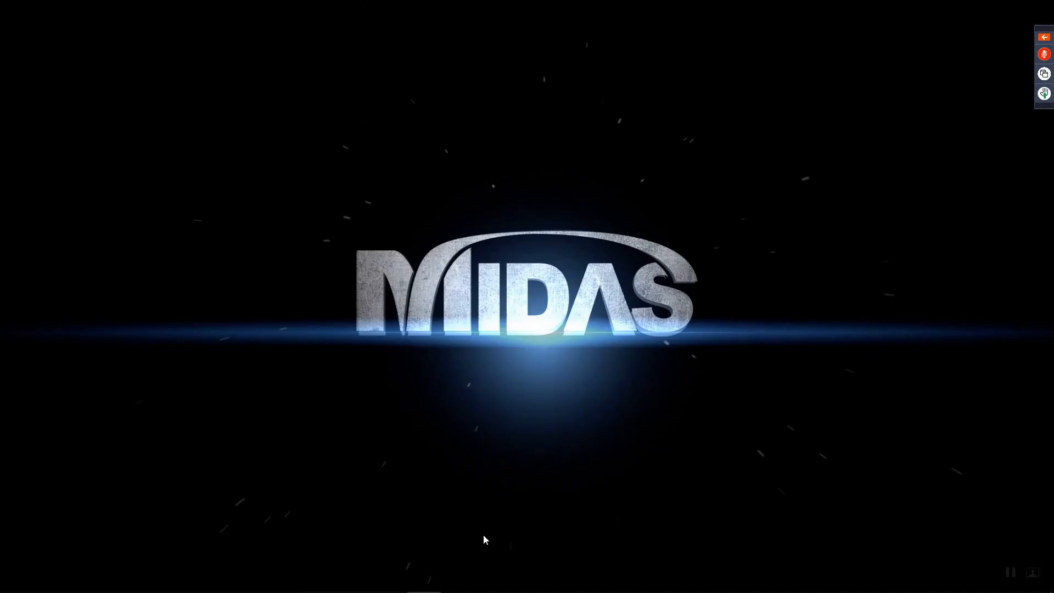
Step: Switch back to midas Design+, import member 46 as a reinforced column and open it from the column list
{"action": "left_click", "coordinate": [354, 579]}
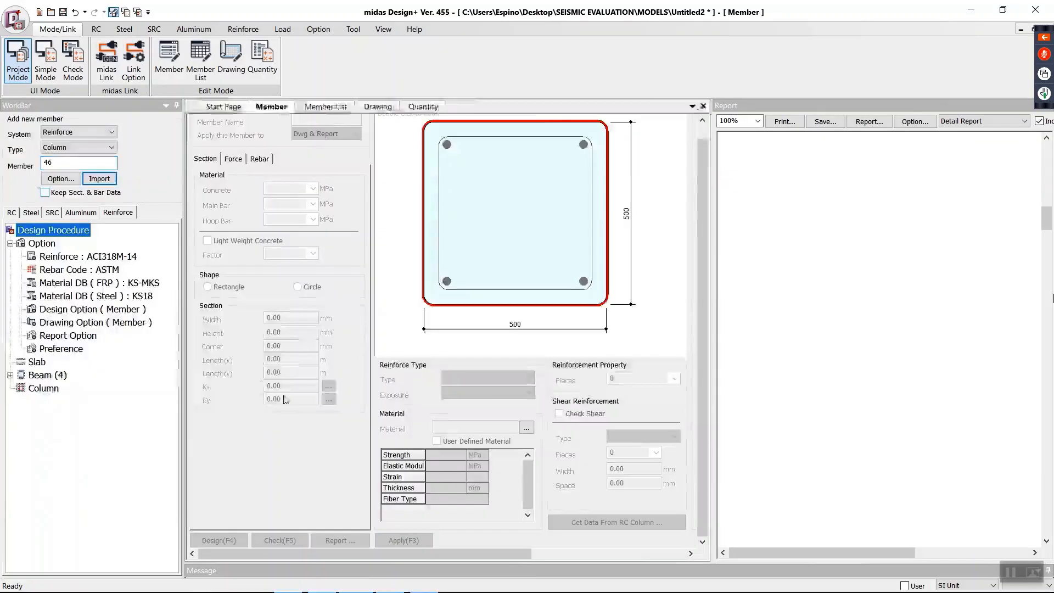
{"action": "left_click", "coordinate": [99, 178]}
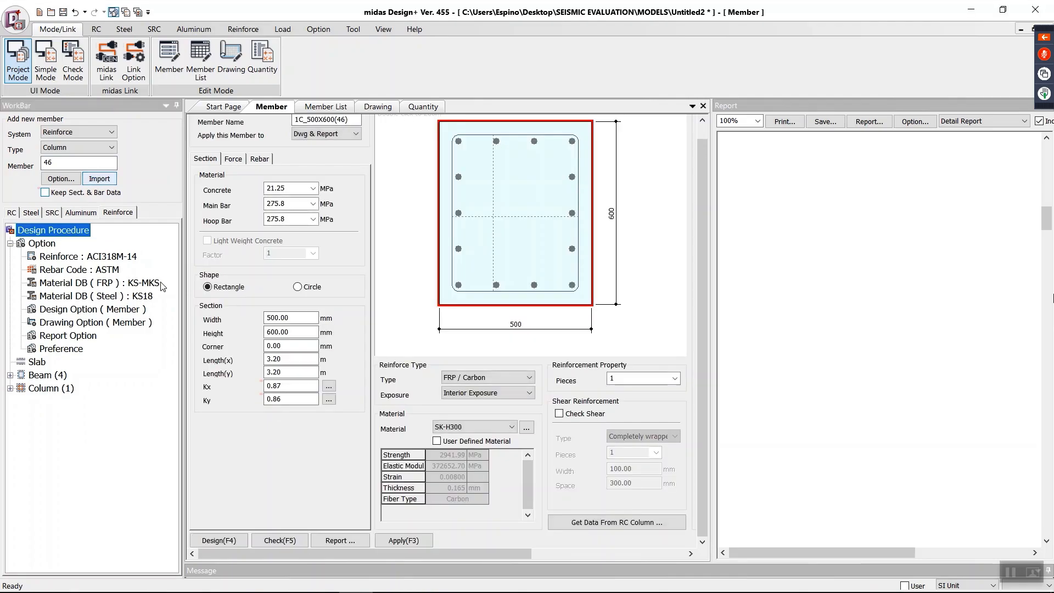
{"action": "double_click", "coordinate": [39, 393]}
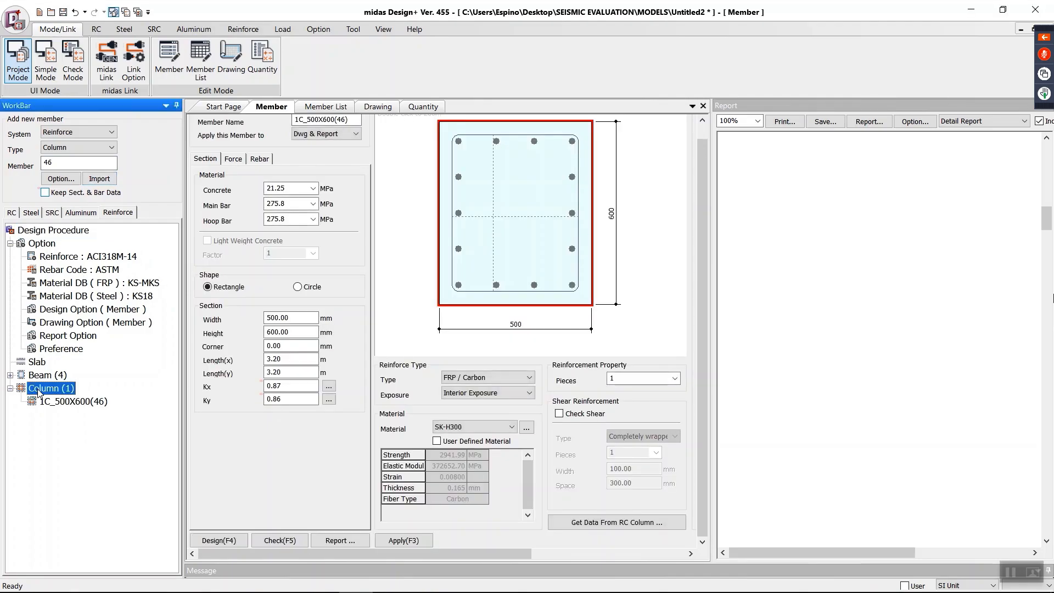
{"action": "left_click", "coordinate": [58, 401]}
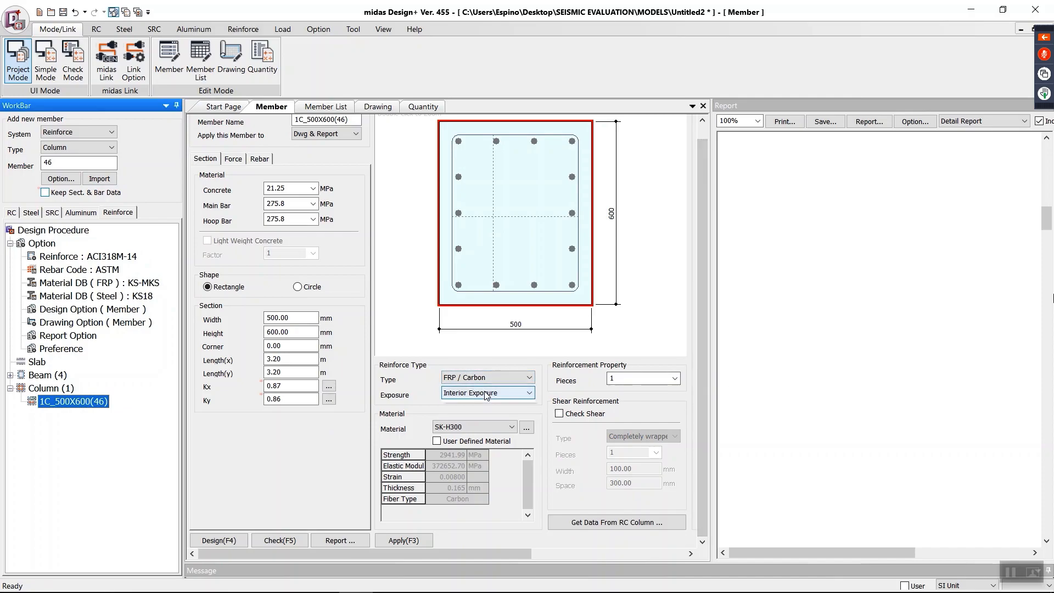
Step: Enable a user-defined FRP material for the column with a strength of 621 MPa and an elastic modulus of 37000 MPa
{"action": "left_click", "coordinate": [475, 428]}
{"action": "left_click", "coordinate": [473, 443]}
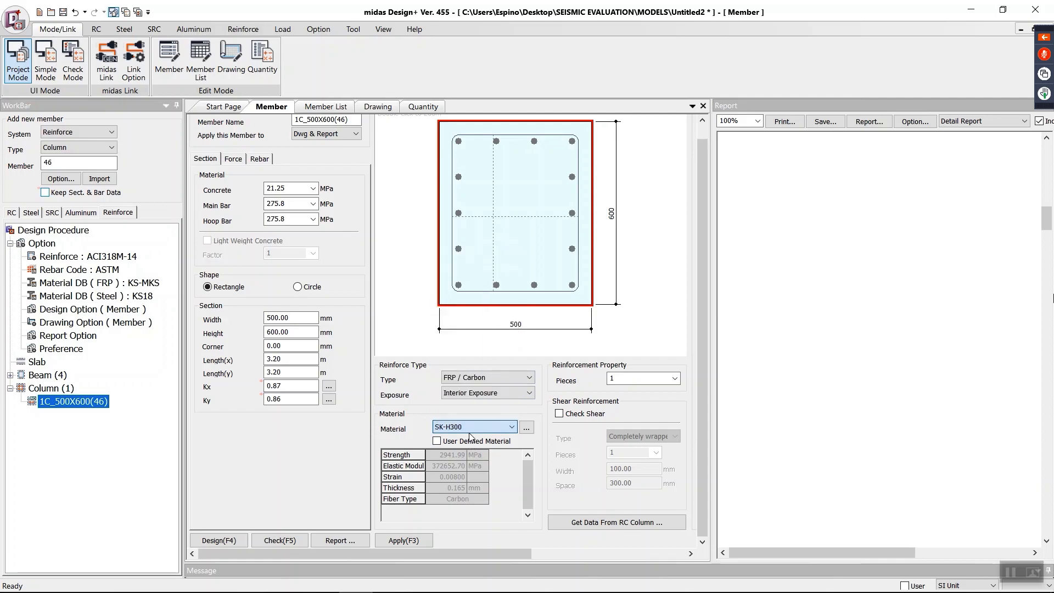
{"action": "left_click", "coordinate": [473, 442]}
{"action": "left_click", "coordinate": [447, 456]}
{"action": "double_click", "coordinate": [448, 456]}
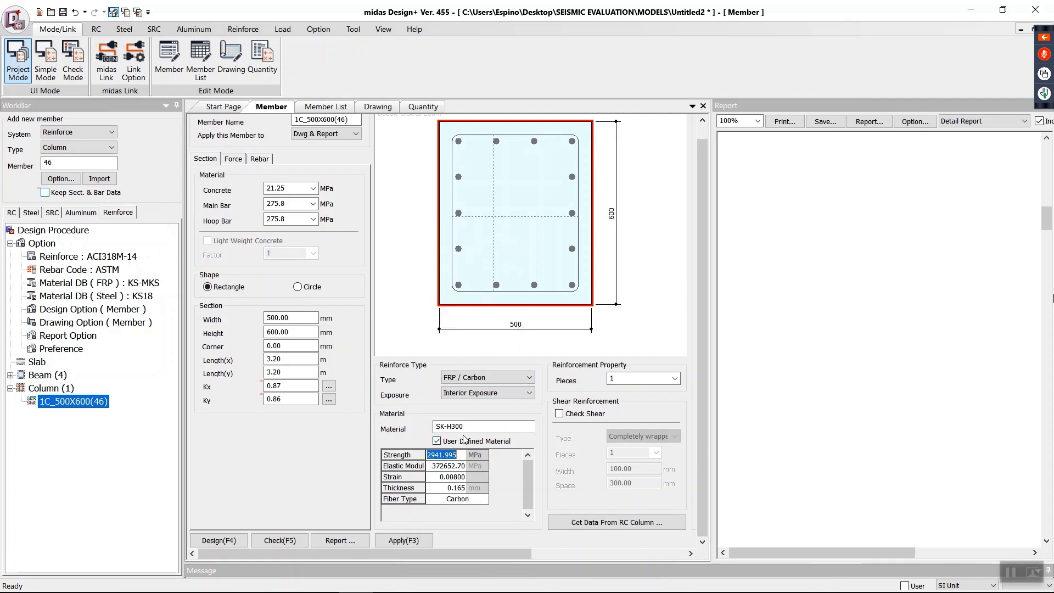
{"action": "type", "text": "624"}
{"action": "left_click", "coordinate": [452, 467]}
{"action": "double_click", "coordinate": [451, 467]}
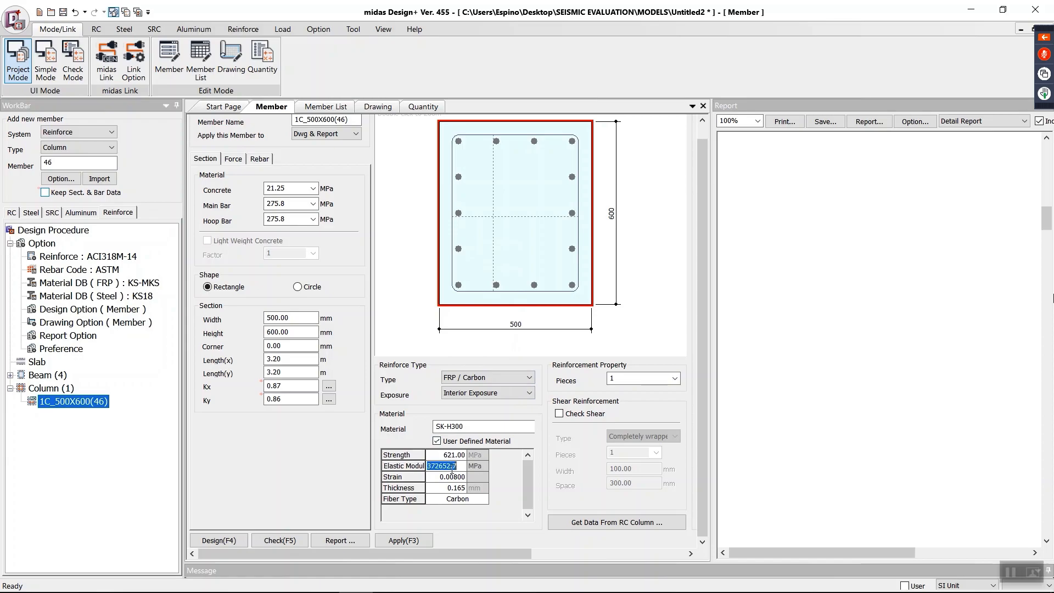
{"action": "type", "text": "37000"}
Step: Set the FRP strain to 0.01 and thickness to 1.01 mm, and name the material USER DEFINE
{"action": "left_click", "coordinate": [458, 478]}
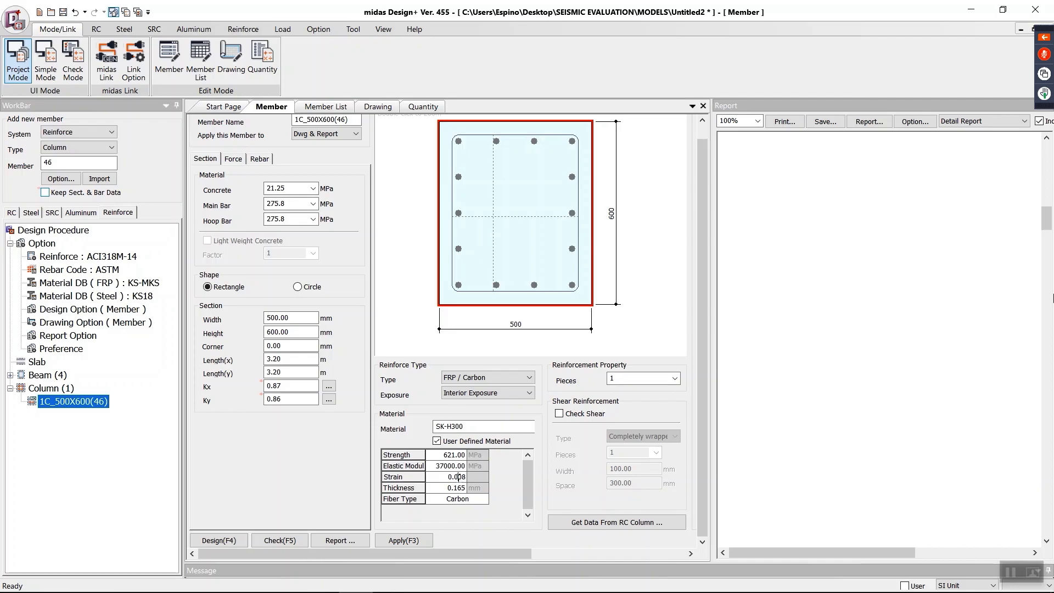
{"action": "double_click", "coordinate": [458, 478]}
{"action": "type", "text": ".01"}
{"action": "left_click", "coordinate": [462, 488]}
{"action": "double_click", "coordinate": [462, 488]}
{"action": "type", "text": "1.0"}
{"action": "key", "text": "Return"}
{"action": "left_click_drag", "start_coordinate": [478, 426], "coordinate": [274, 443]}
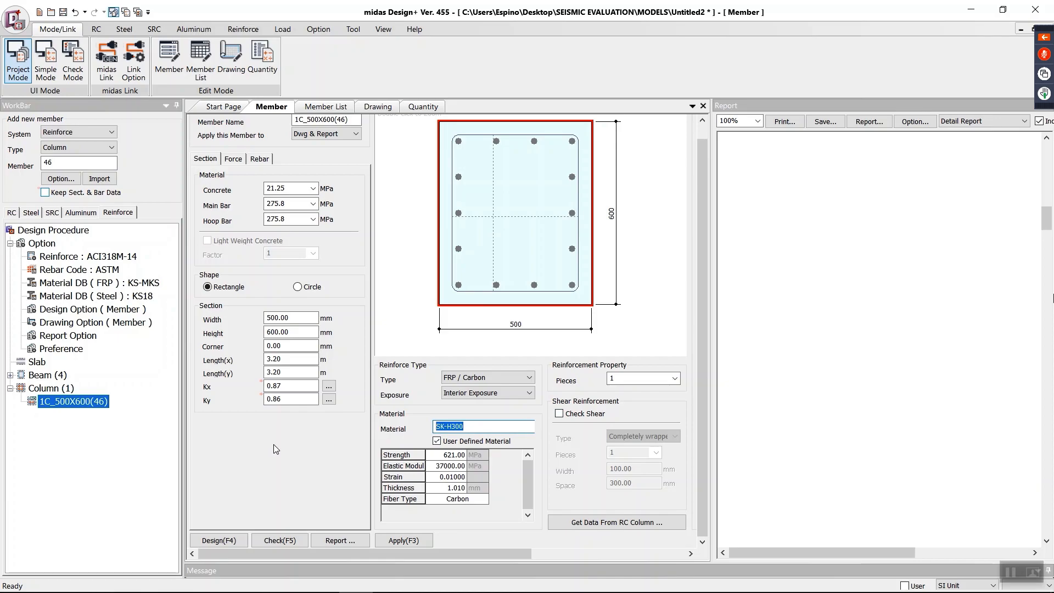
{"action": "type", "text": "USER DEFINE"}
Step: Run the member check for the 500x600 column and view its detail report
{"action": "left_click_drag", "start_coordinate": [522, 554], "coordinate": [605, 557]}
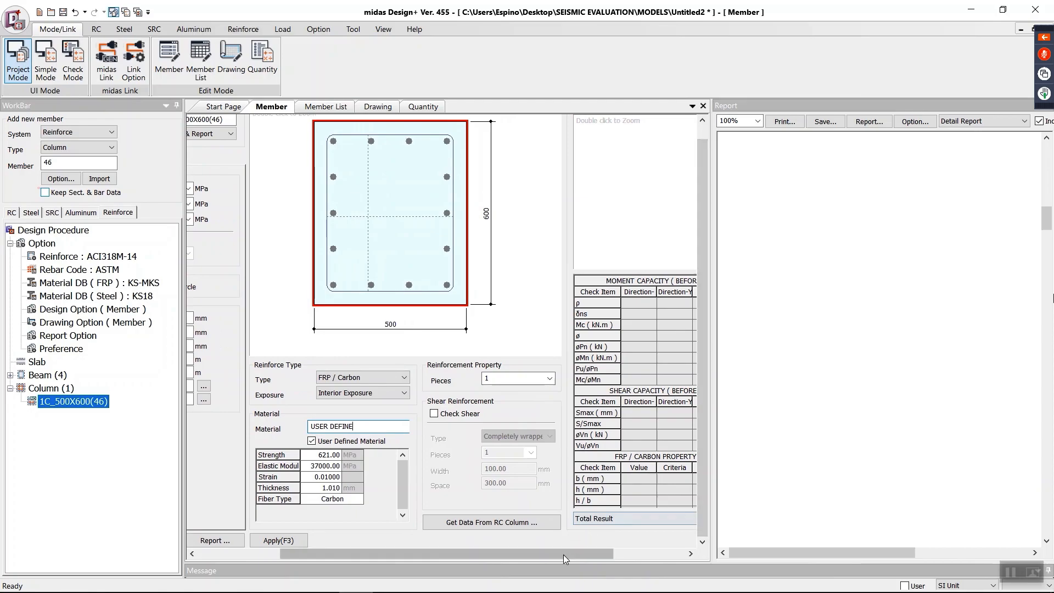
{"action": "left_click_drag", "start_coordinate": [563, 553], "coordinate": [480, 552]}
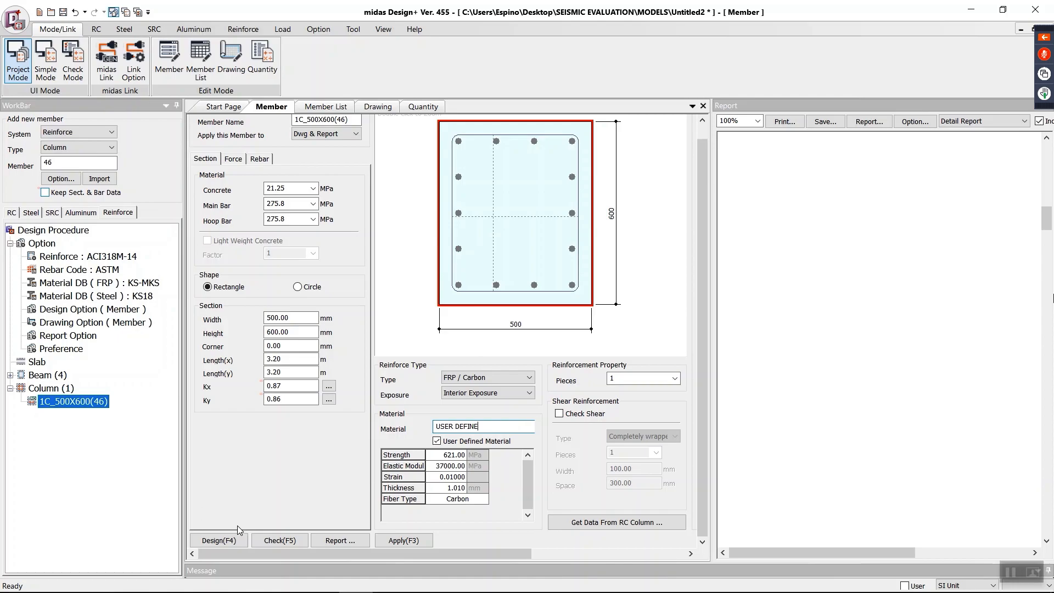
{"action": "left_click", "coordinate": [280, 541]}
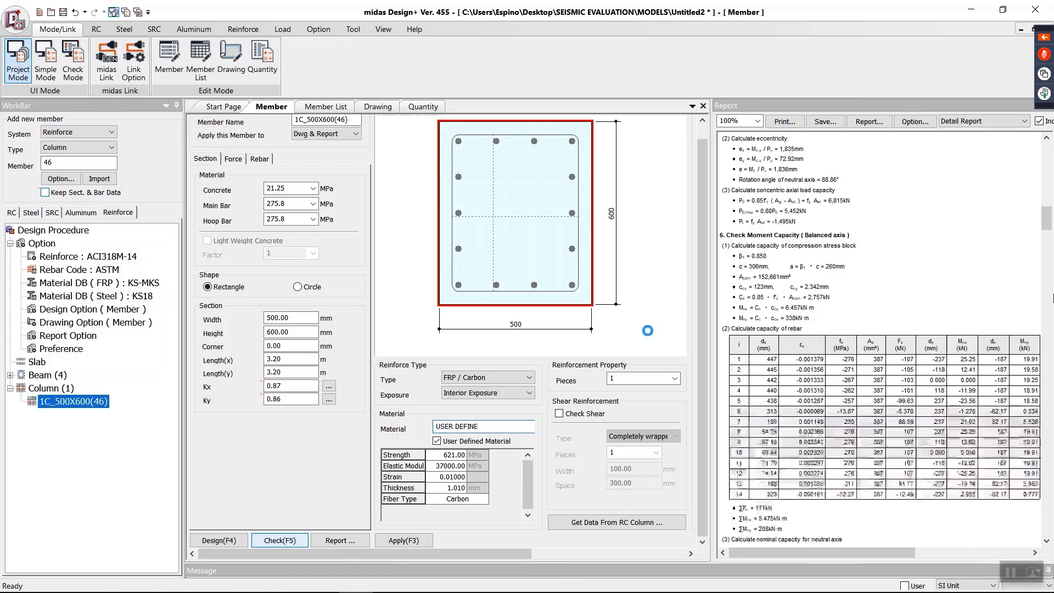
{"action": "scroll", "coordinate": [1034, 220], "scroll_direction": "up", "scroll_amount": 10}
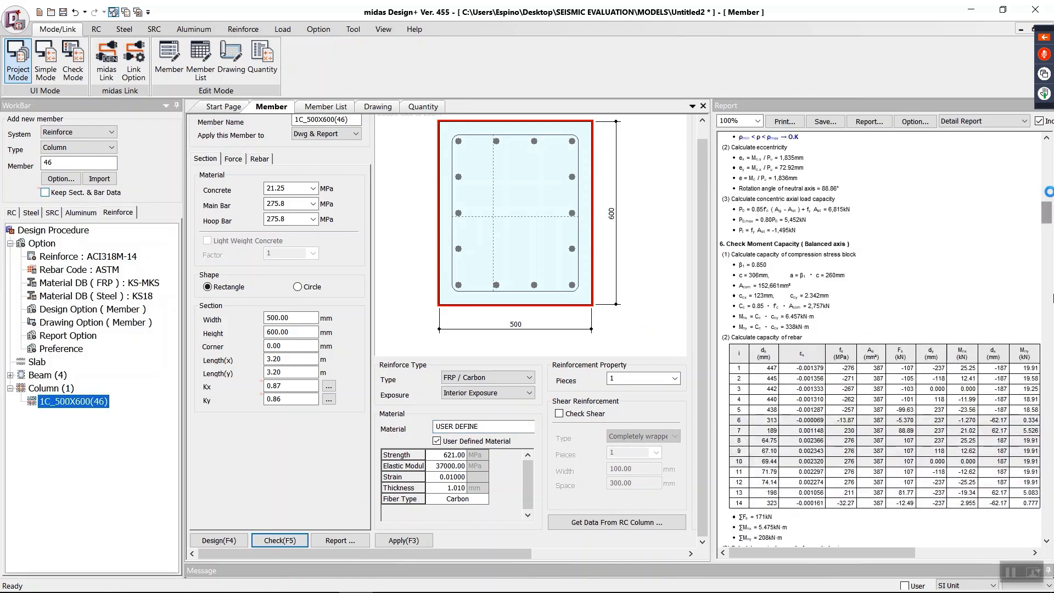
Step: Widen the member area to show the column's capacity results and run the automatic FRP reinforcement design
{"action": "left_click_drag", "start_coordinate": [712, 247], "coordinate": [900, 247]}
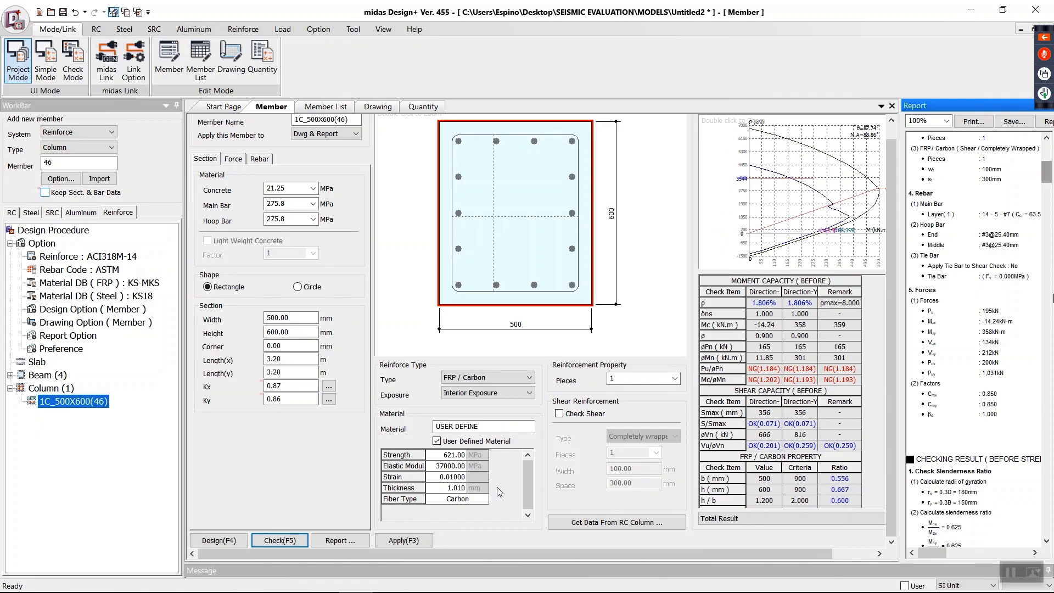
{"action": "left_click", "coordinate": [224, 540]}
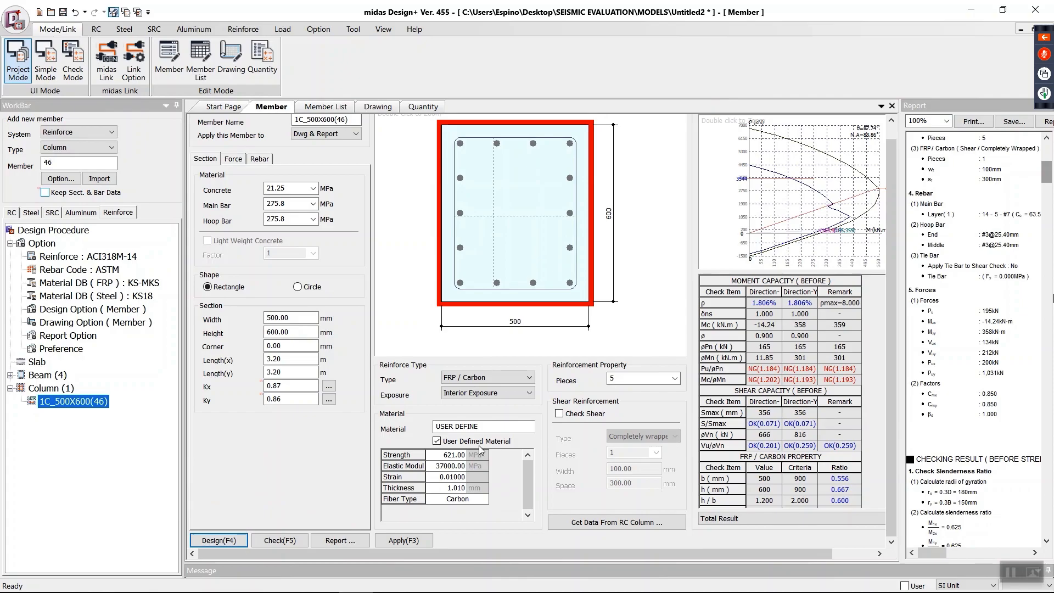
{"action": "left_click", "coordinate": [224, 541]}
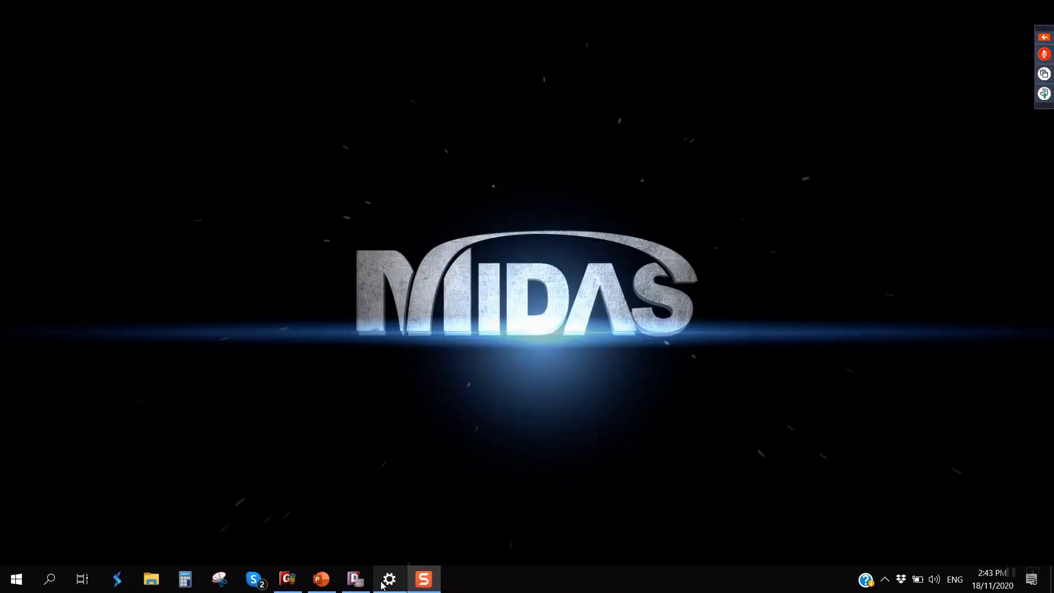
Step: Switch to the PowerPoint presentation, start the slide show from slide 107 and advance to the Conclusion and Recommendation slide 108
{"action": "left_click", "coordinate": [324, 578]}
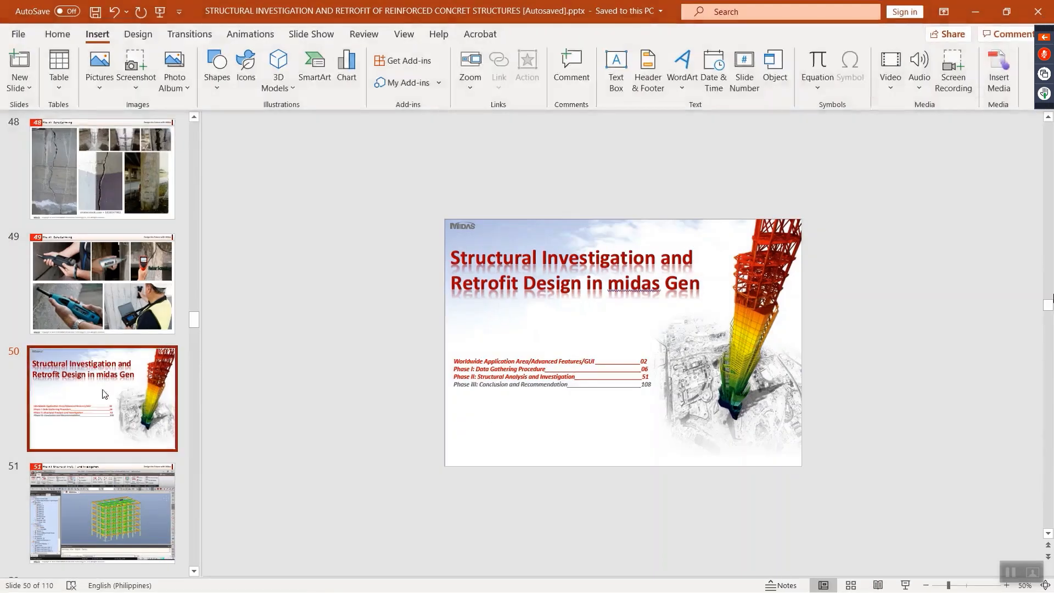
{"action": "left_click_drag", "start_coordinate": [192, 322], "coordinate": [194, 546]}
{"action": "left_click", "coordinate": [97, 469]}
{"action": "scroll", "coordinate": [134, 467], "scroll_direction": "down", "scroll_amount": 1}
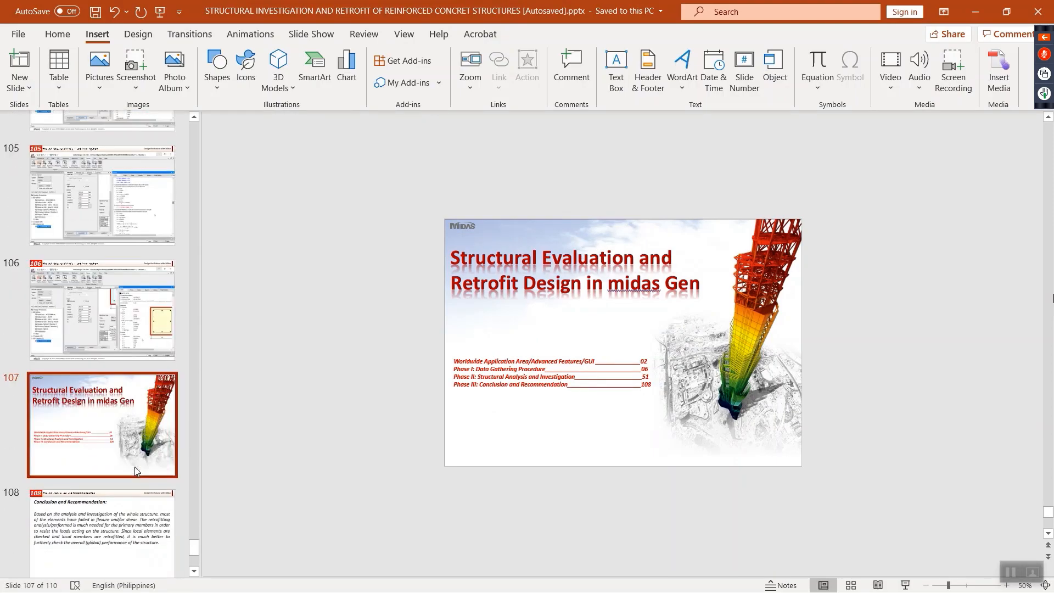
{"action": "left_click", "coordinate": [906, 585]}
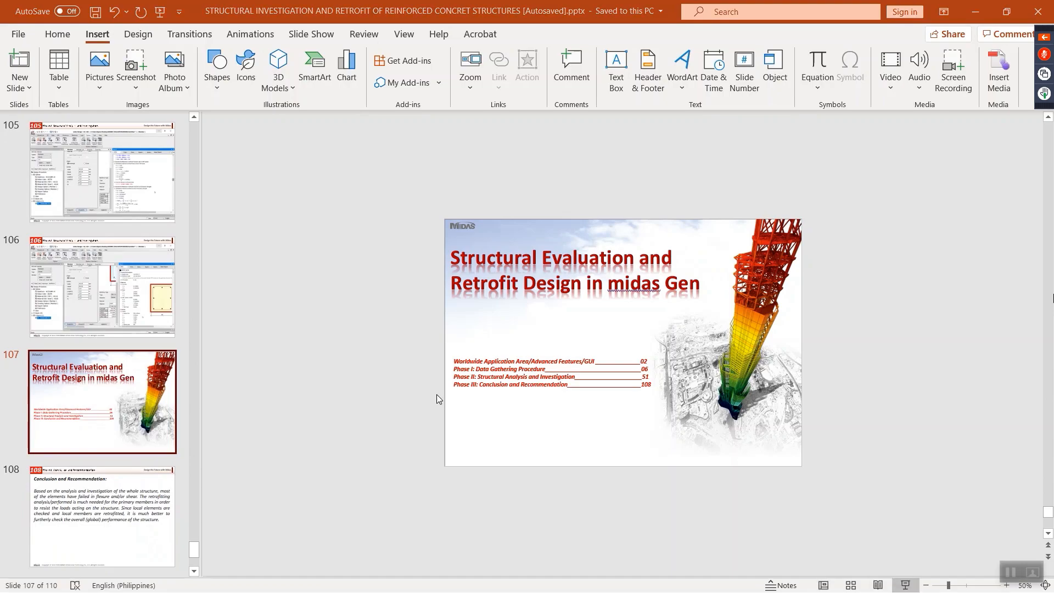
{"action": "scroll", "coordinate": [445, 402], "scroll_direction": "down", "scroll_amount": 2}
{"action": "scroll", "coordinate": [446, 402], "scroll_direction": "up", "scroll_amount": 1}
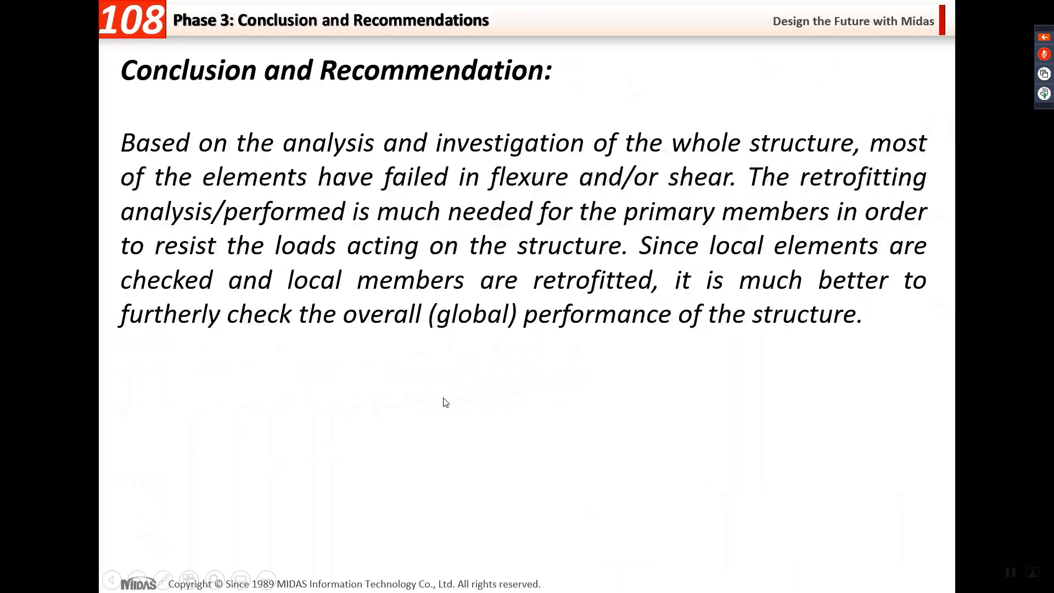